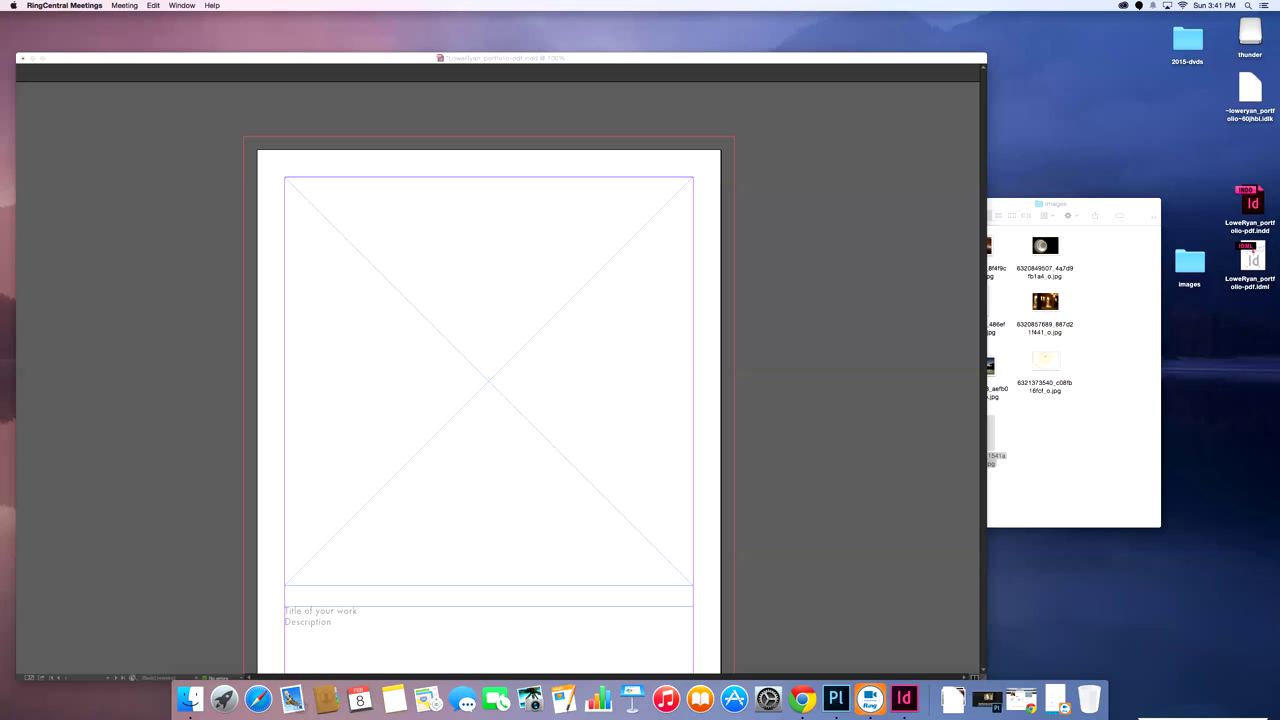
Switch to Finder and arrange the INDD and IDML portfolio files side by side on the desktop above the images folder.
key(super+Tab)
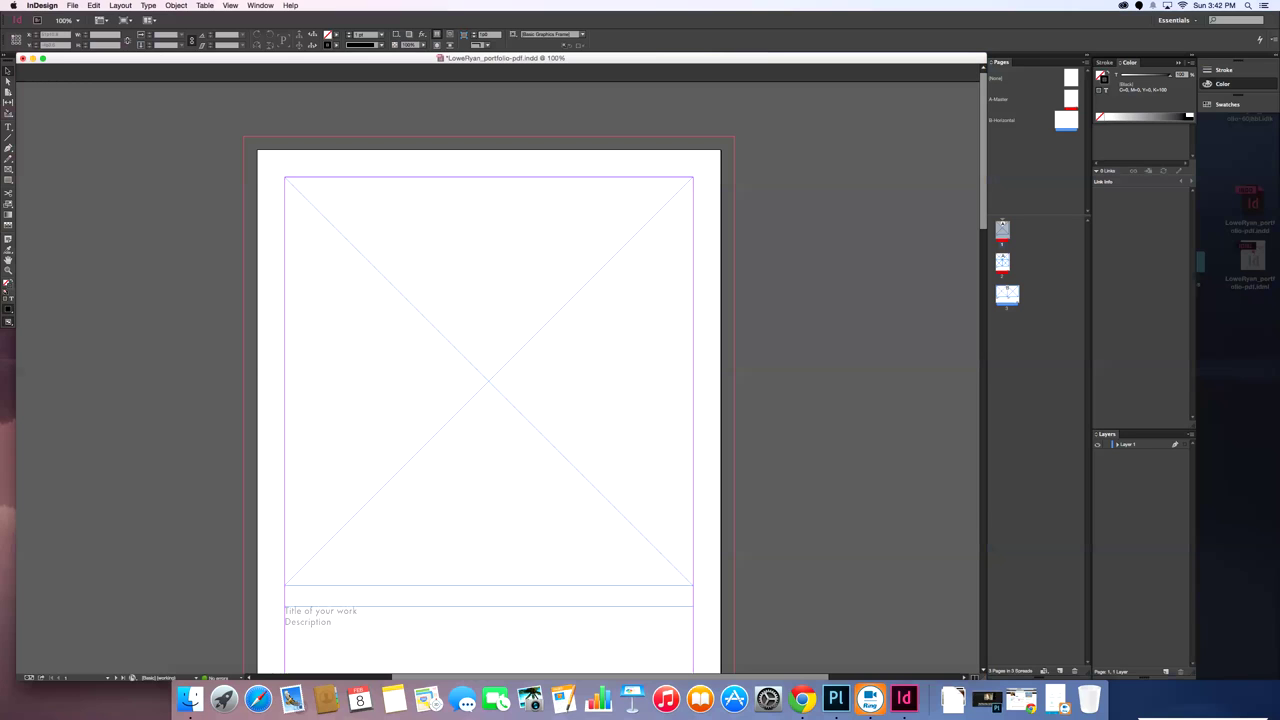
key(super+Tab)
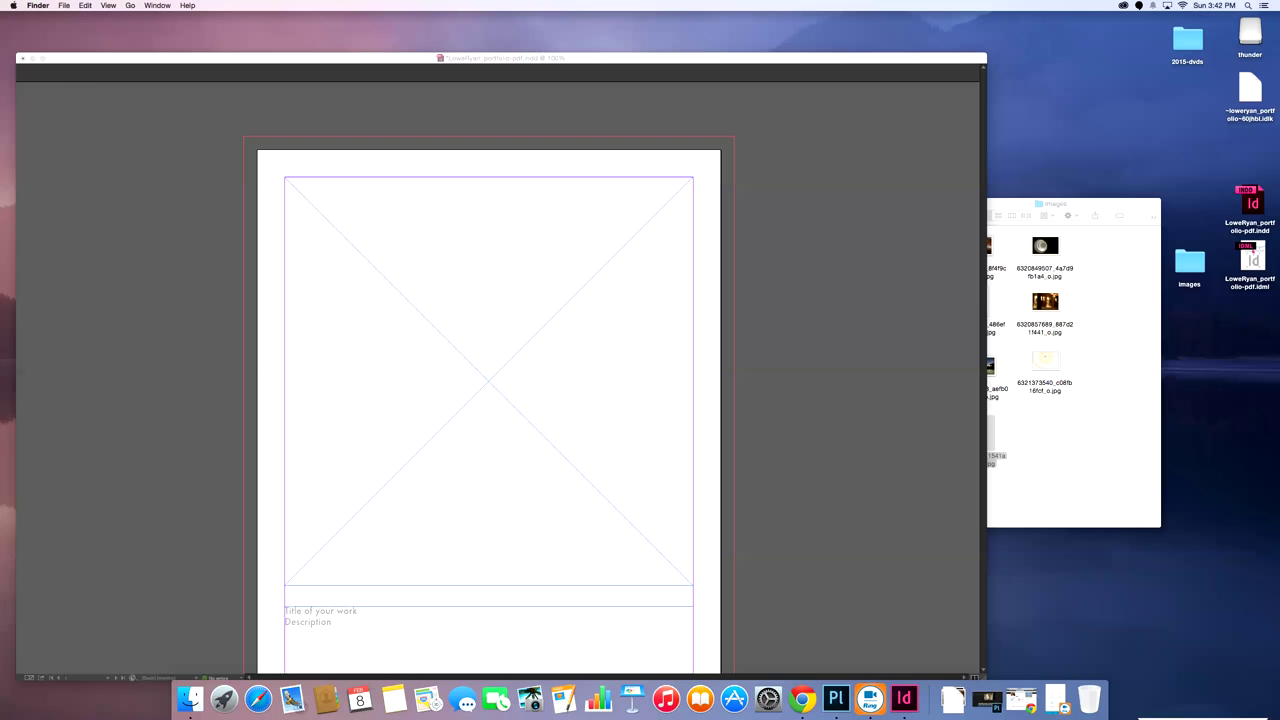
drag(1250, 208, 1185, 140)
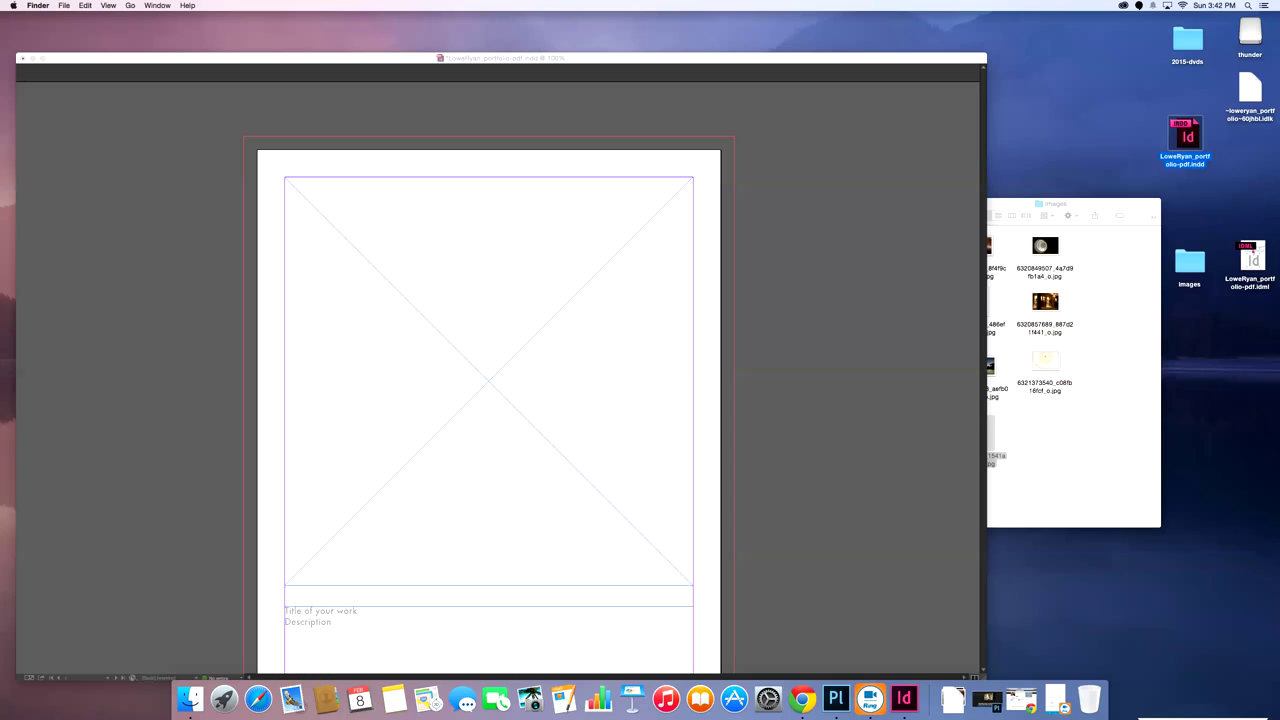
drag(1251, 258, 1185, 143)
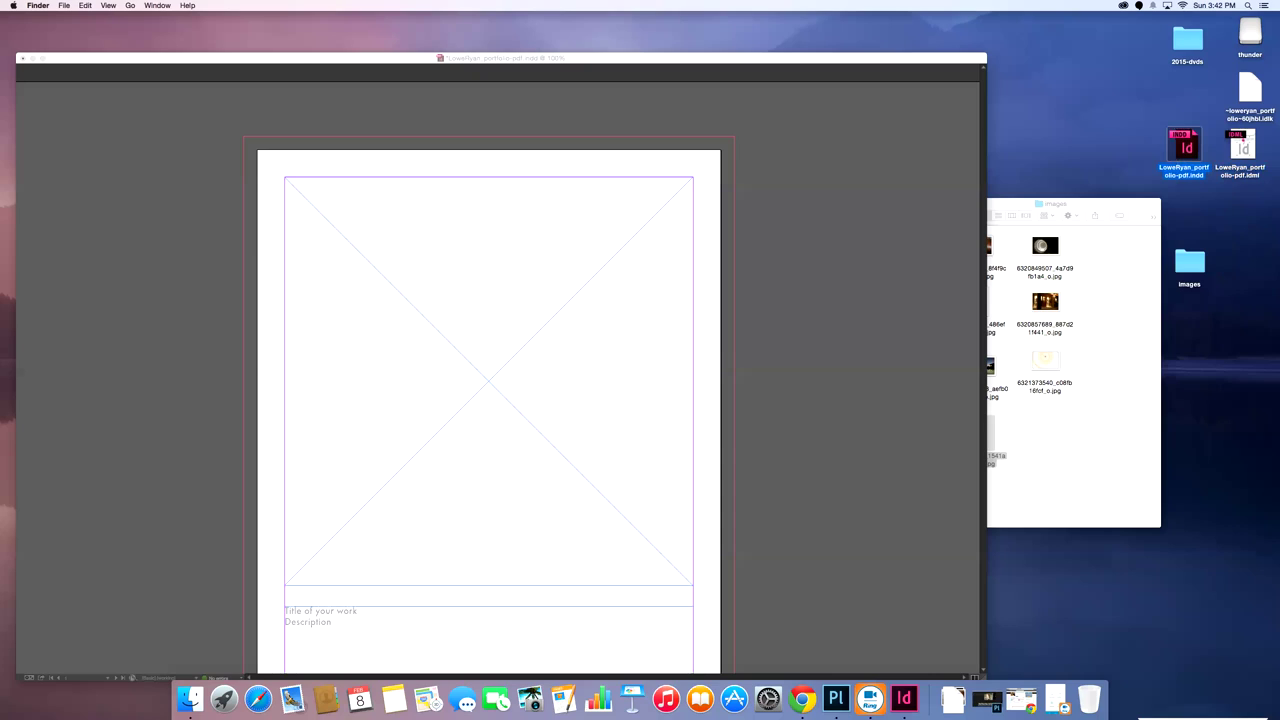
click(1241, 136)
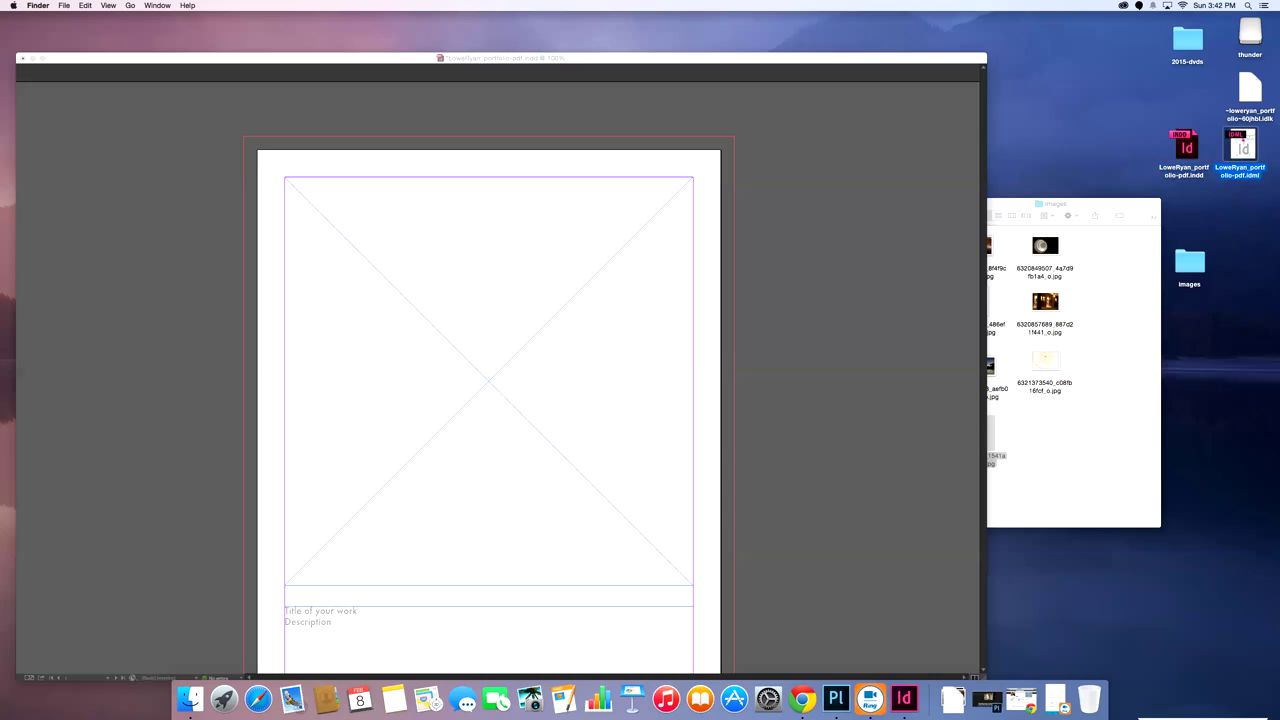
drag(1243, 139, 1247, 141)
click(1188, 148)
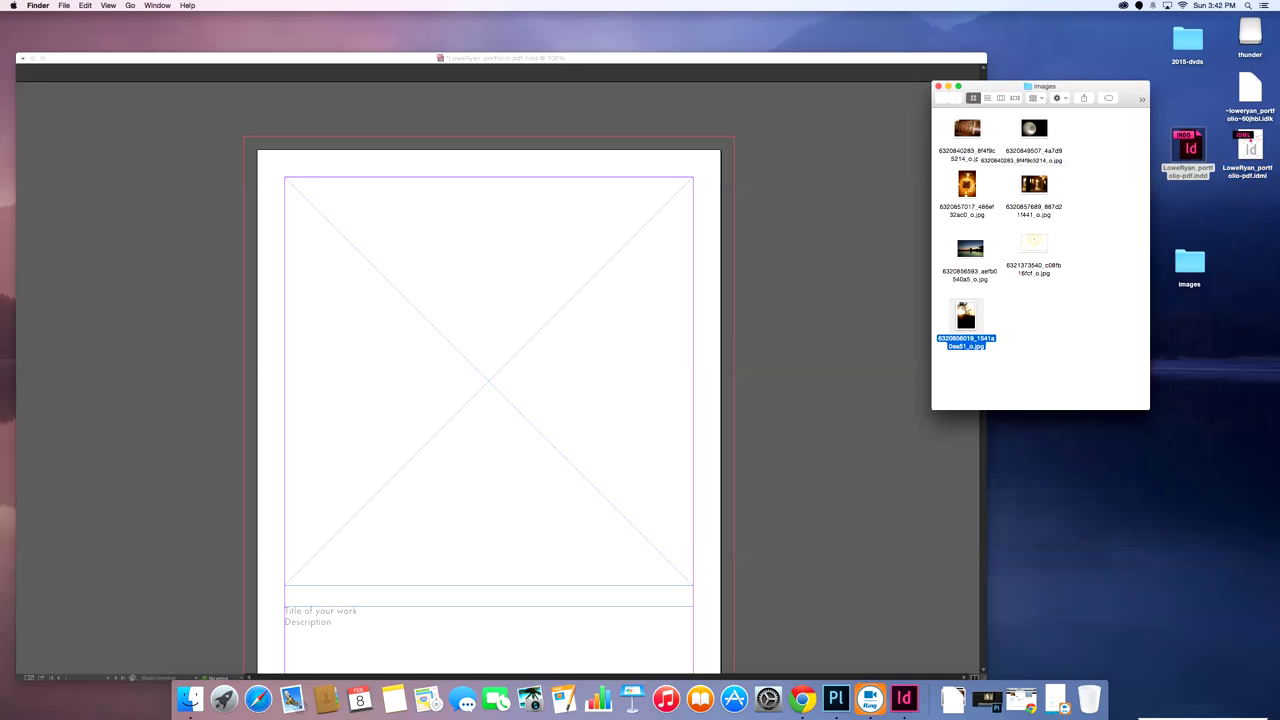
Preview the photos in the images folder one after another with Quick Look, starting with the cash register photo.
click(970, 132)
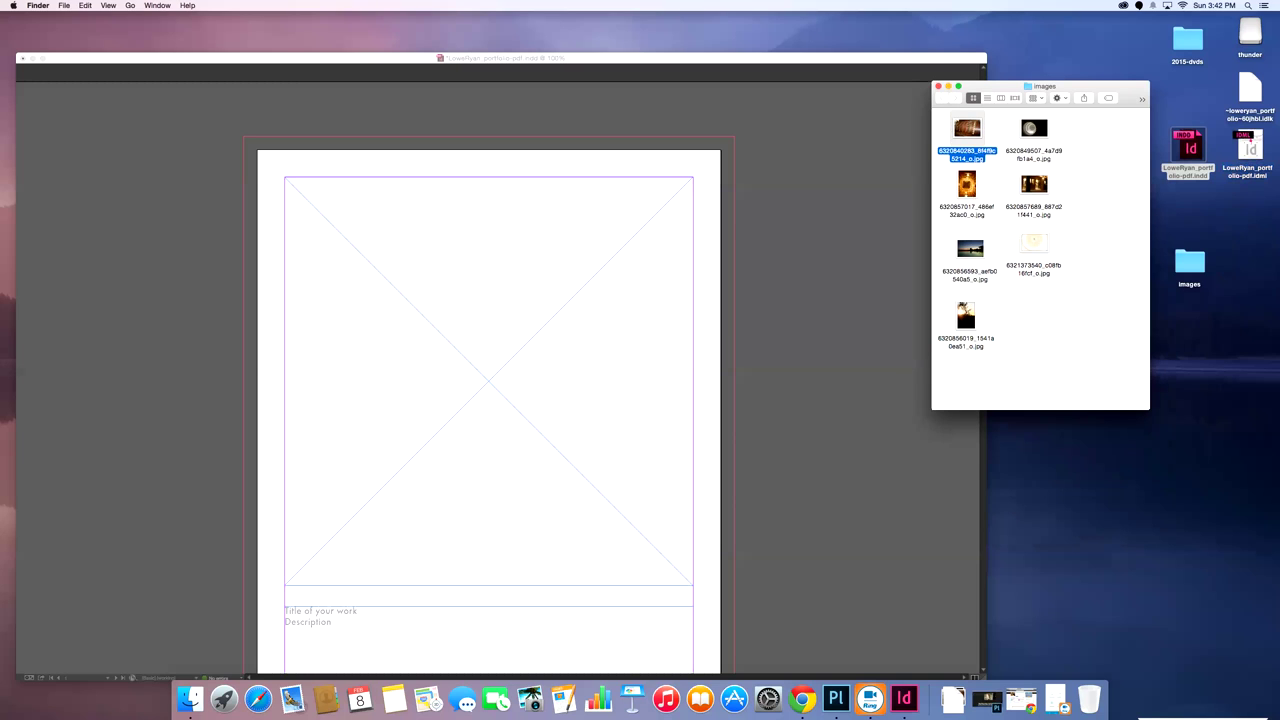
key(space)
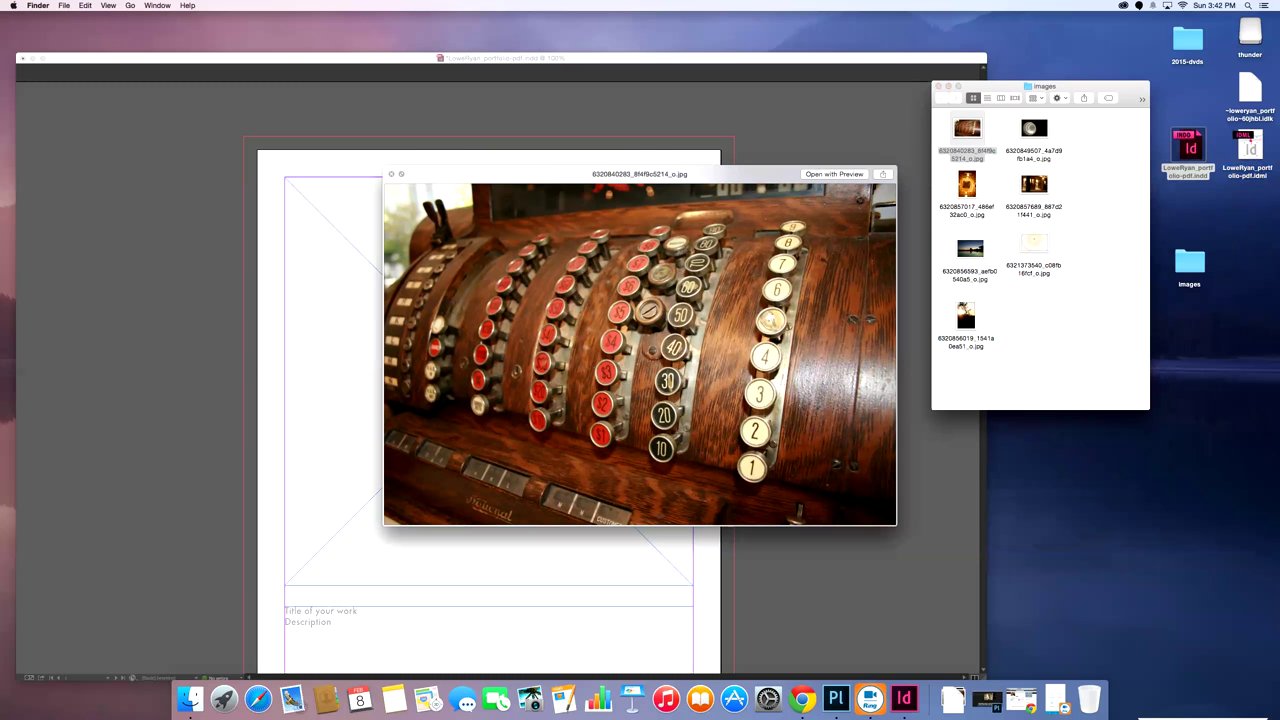
key(Right)
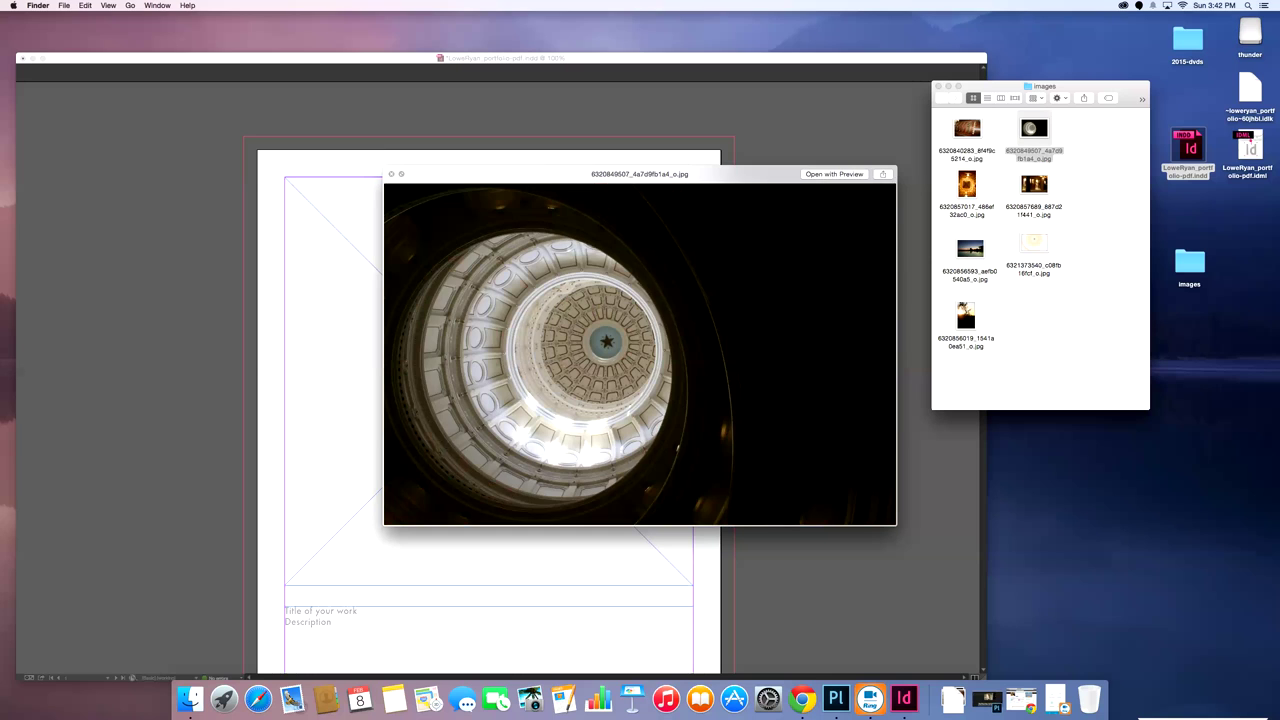
key(Down)
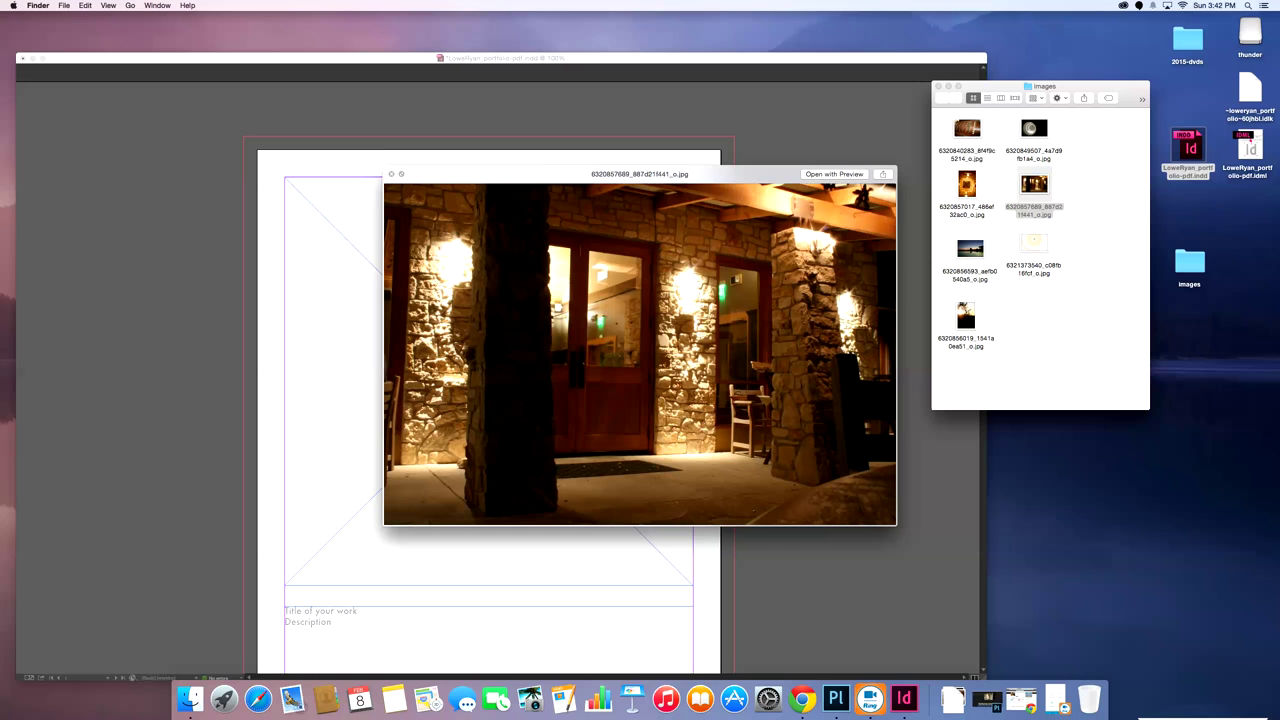
key(Down)
key(Left)
key(Down)
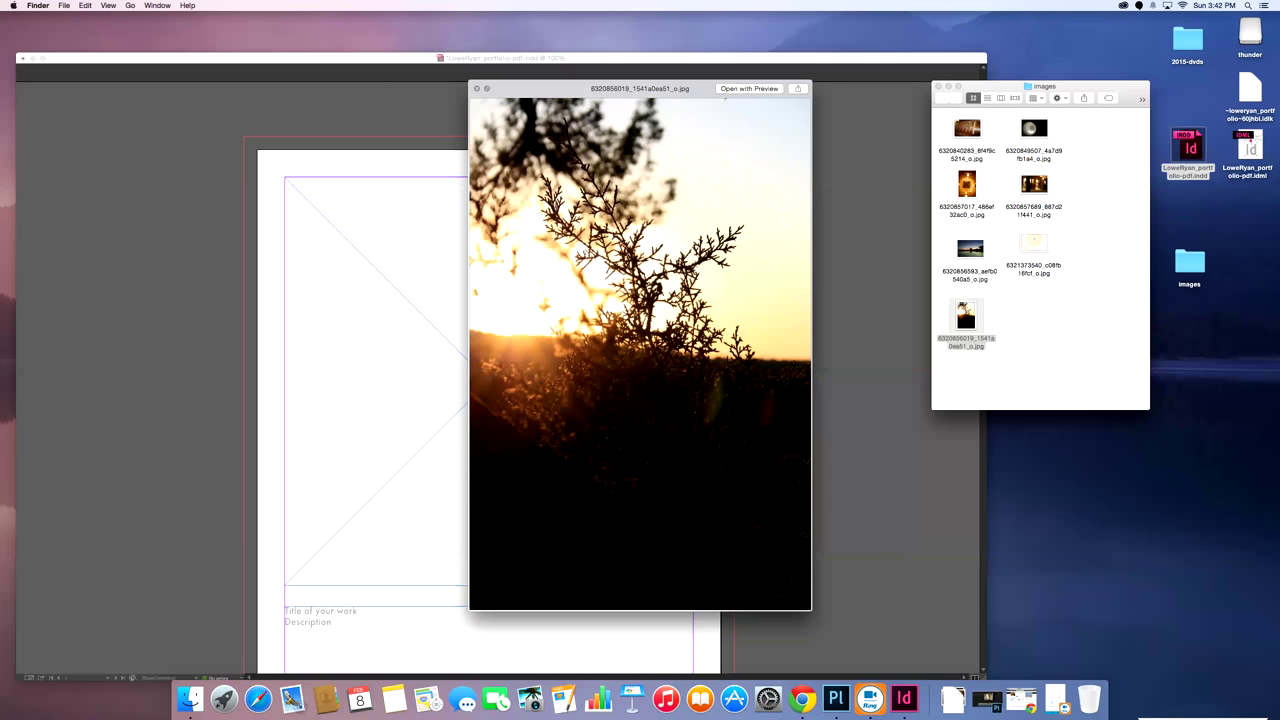
key(Up)
key(Up)
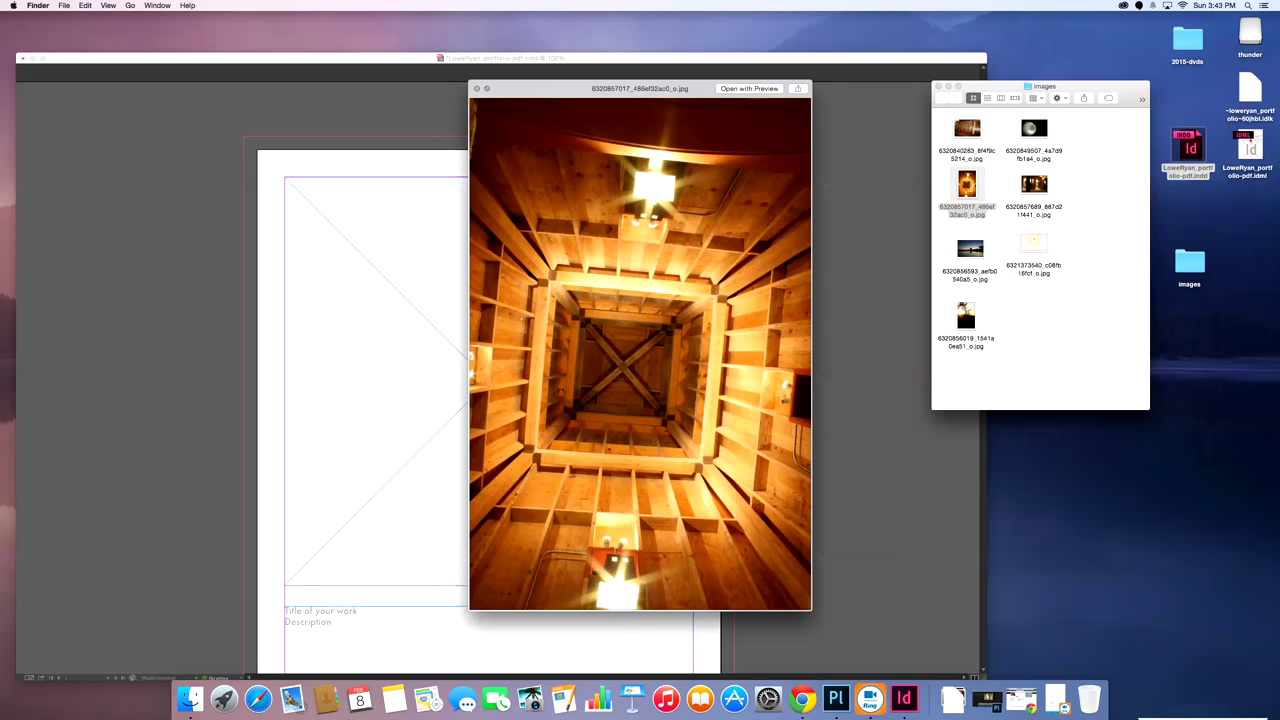
key(space)
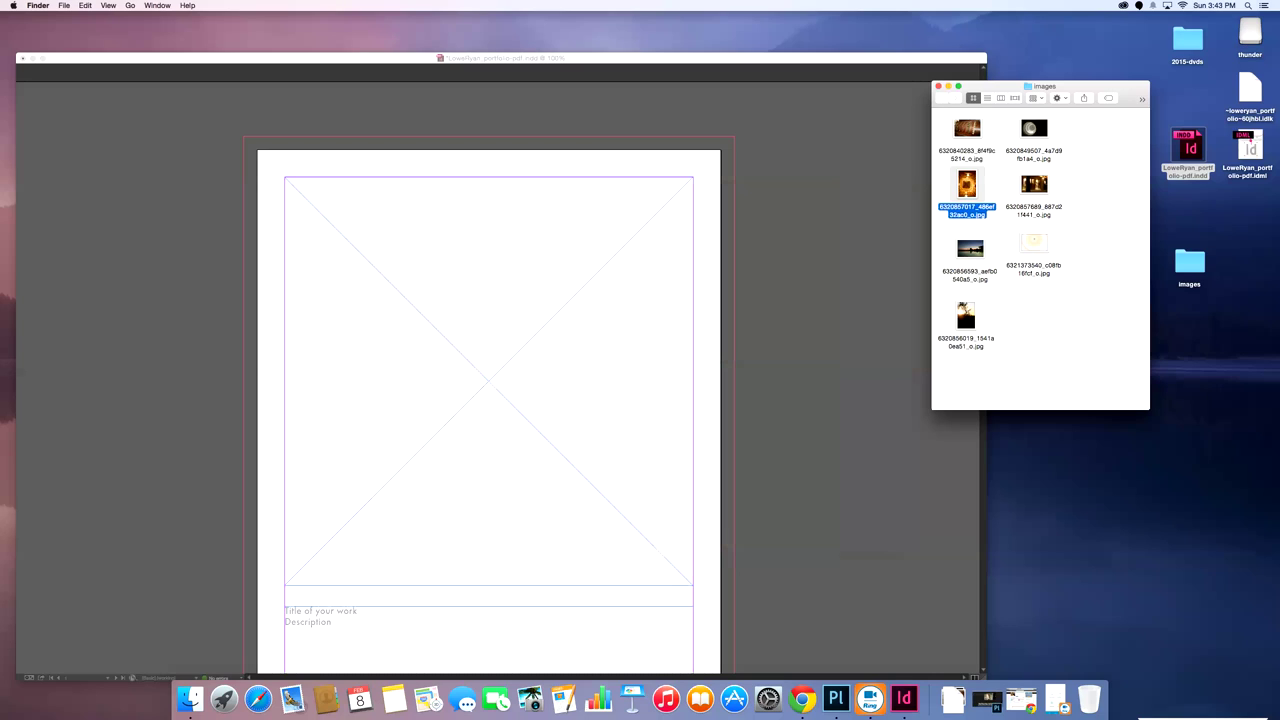
Switch to InDesign and examine page 2's image frames, plus page 1's image frame and its title and description text frame.
key(super+Tab)
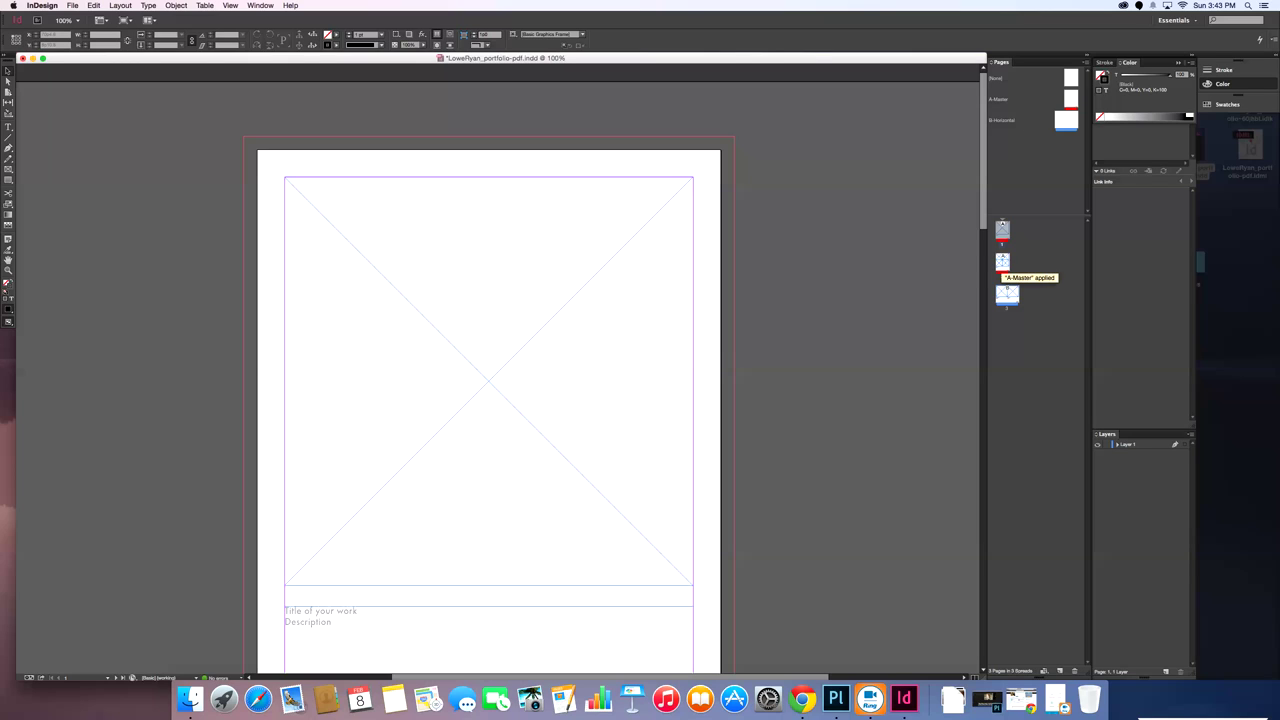
double_click(1002, 262)
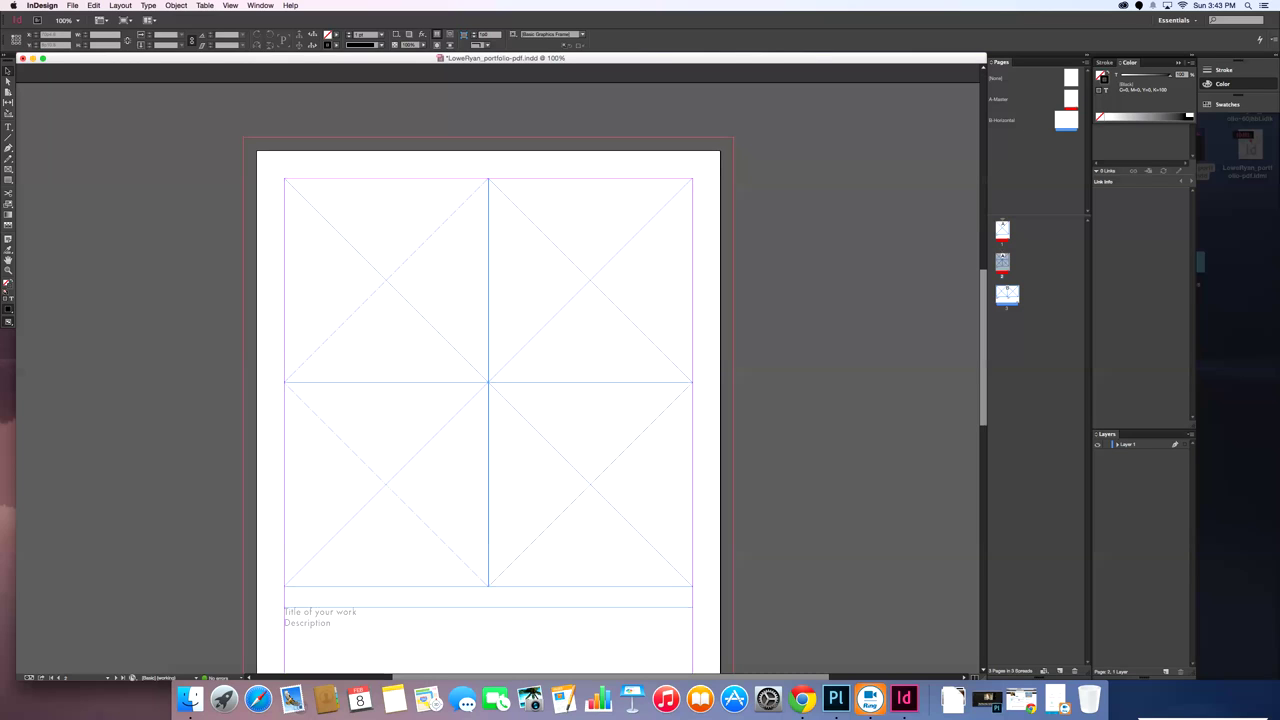
click(408, 286)
double_click(1002, 230)
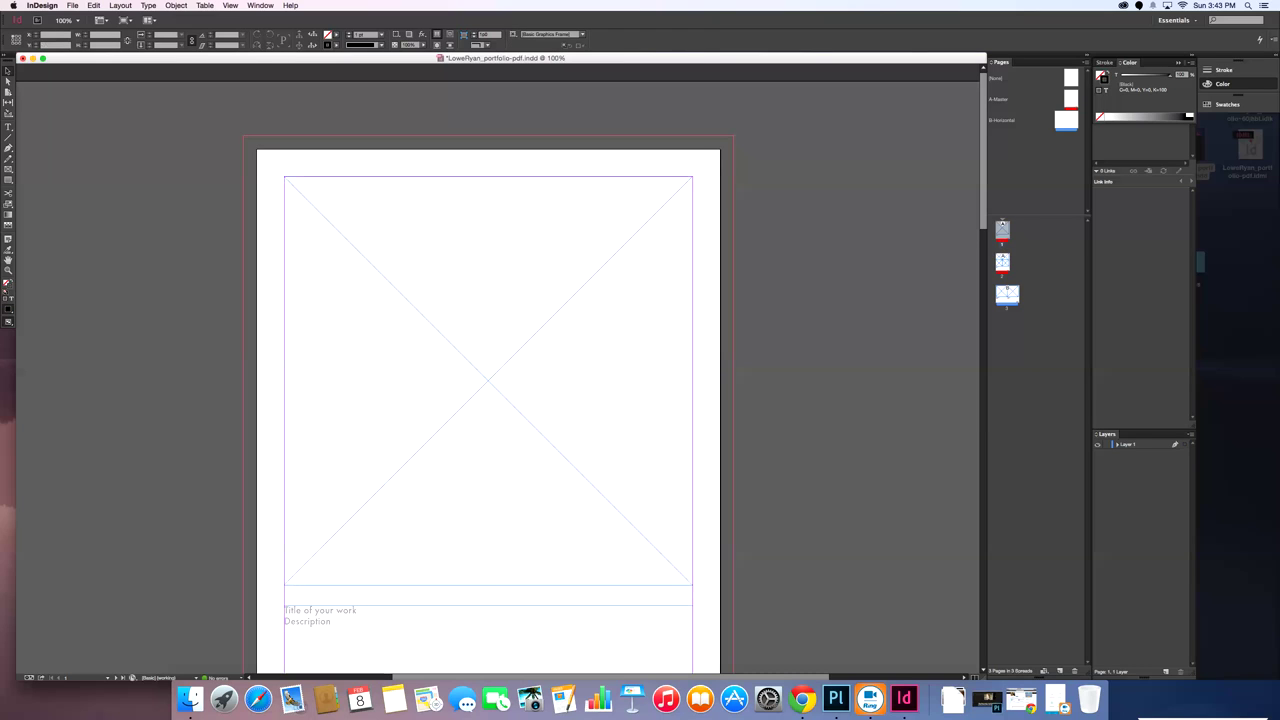
scroll(500, 370, down, 3)
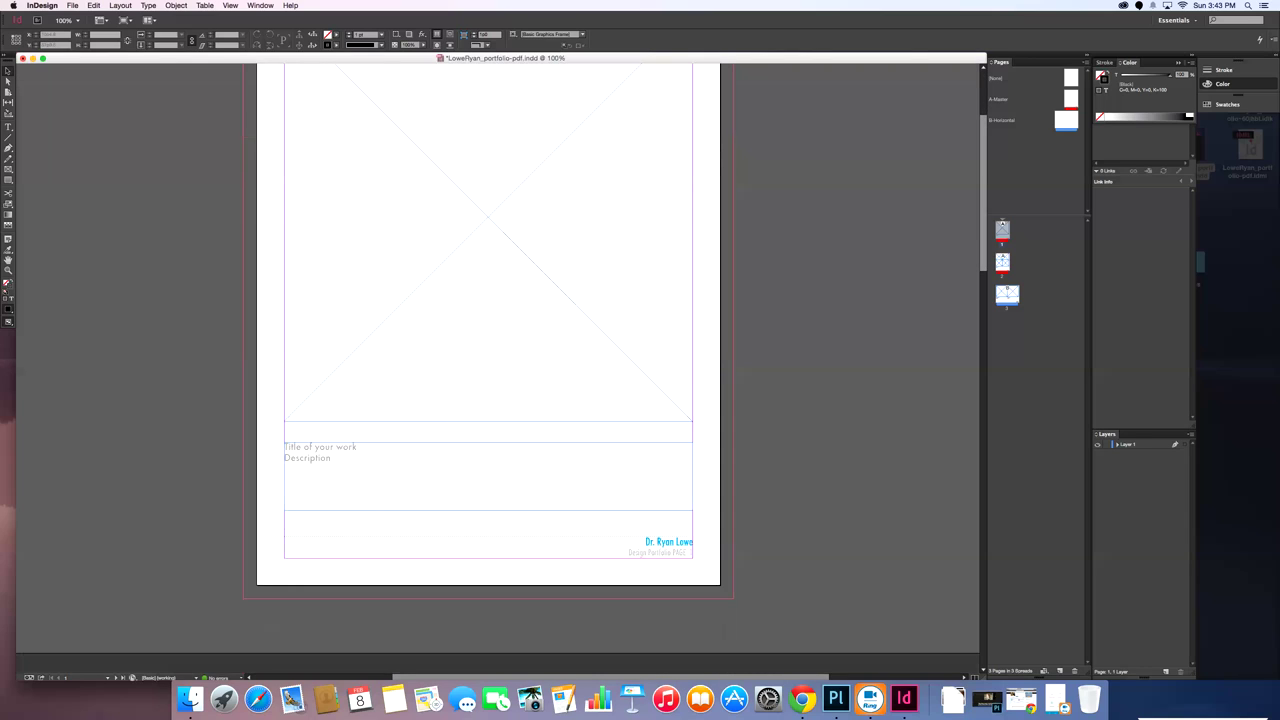
key(t)
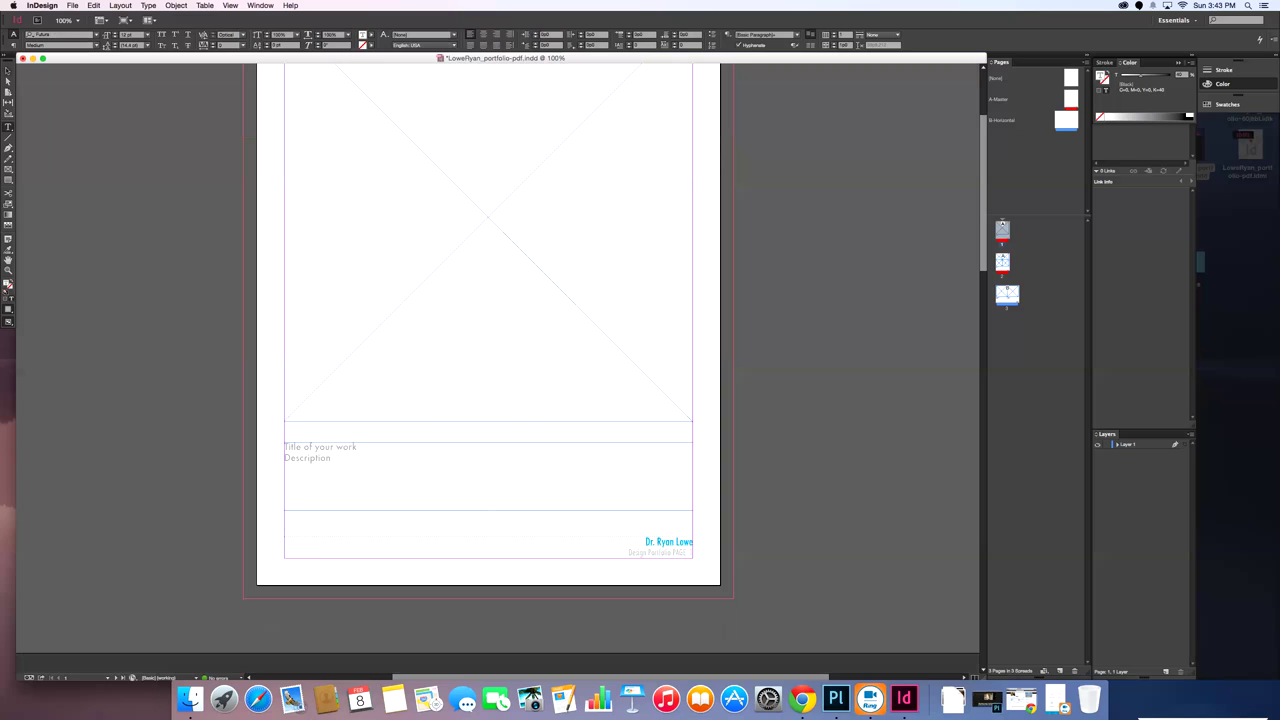
key(Escape)
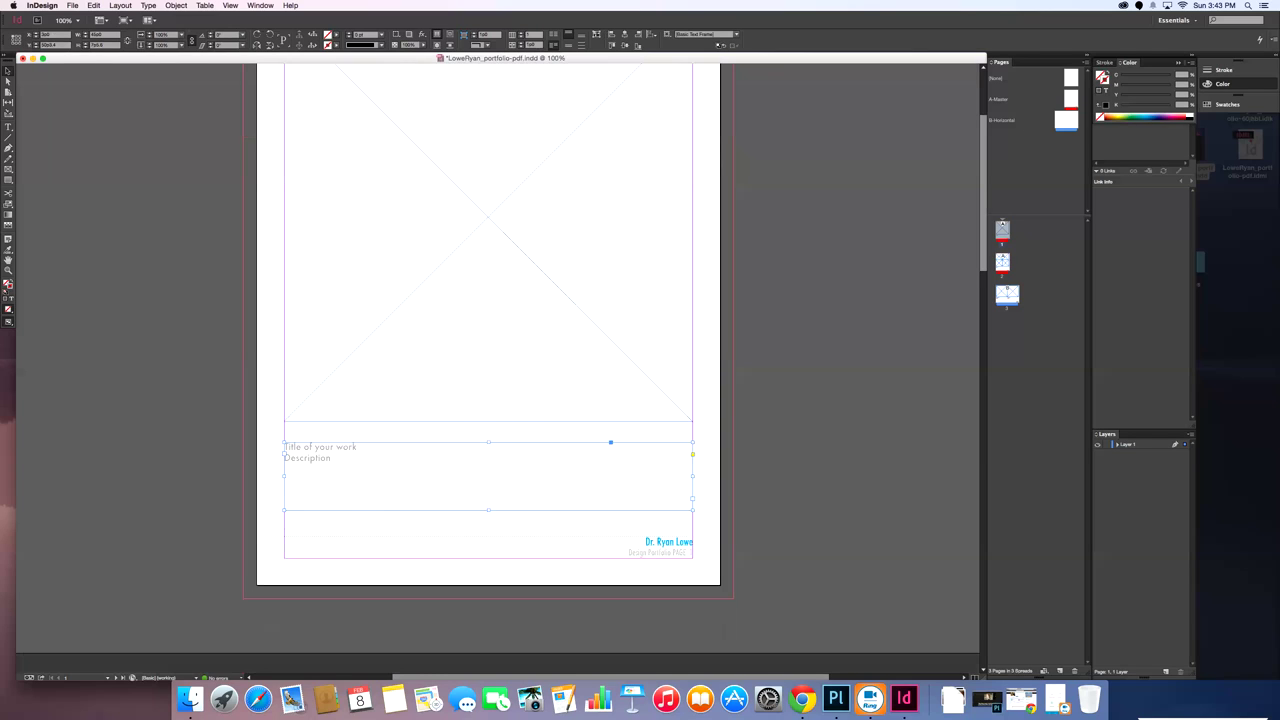
Compare the layouts of pages 2 and 3 with the whole page fitted in the window, and go back to page 1.
double_click(1002, 262)
double_click(1007, 294)
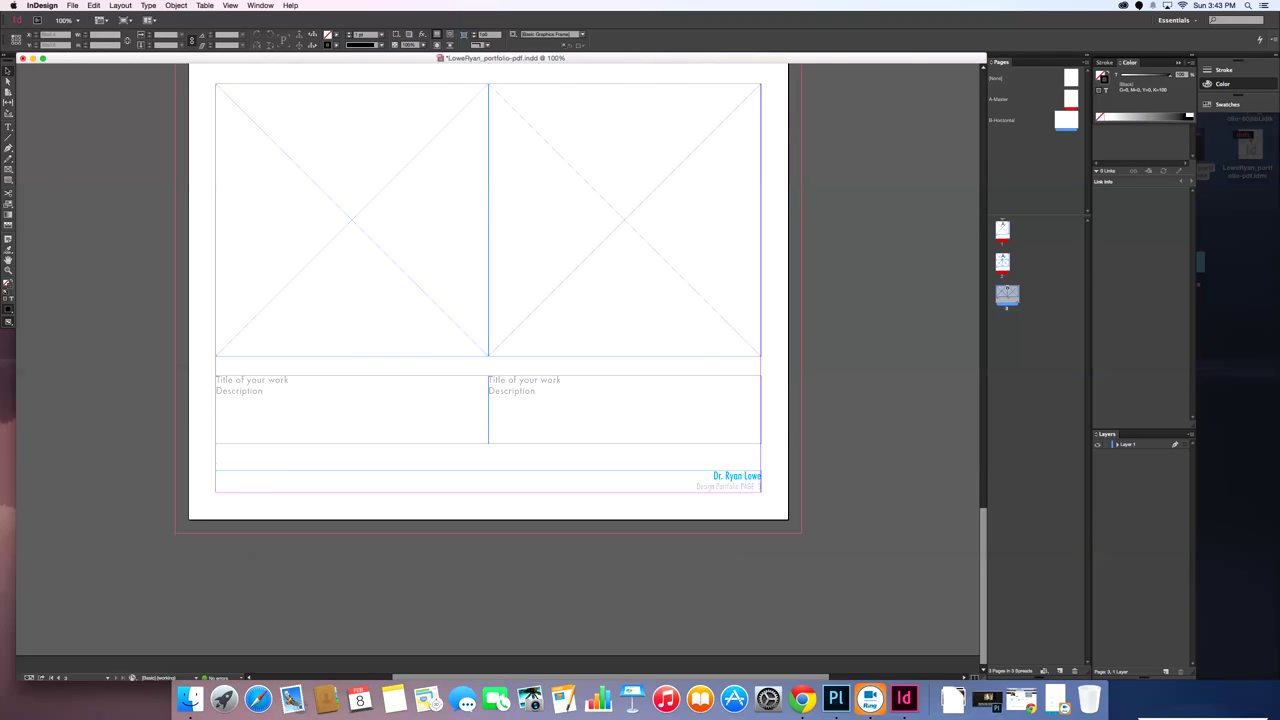
double_click(1002, 263)
double_click(1007, 295)
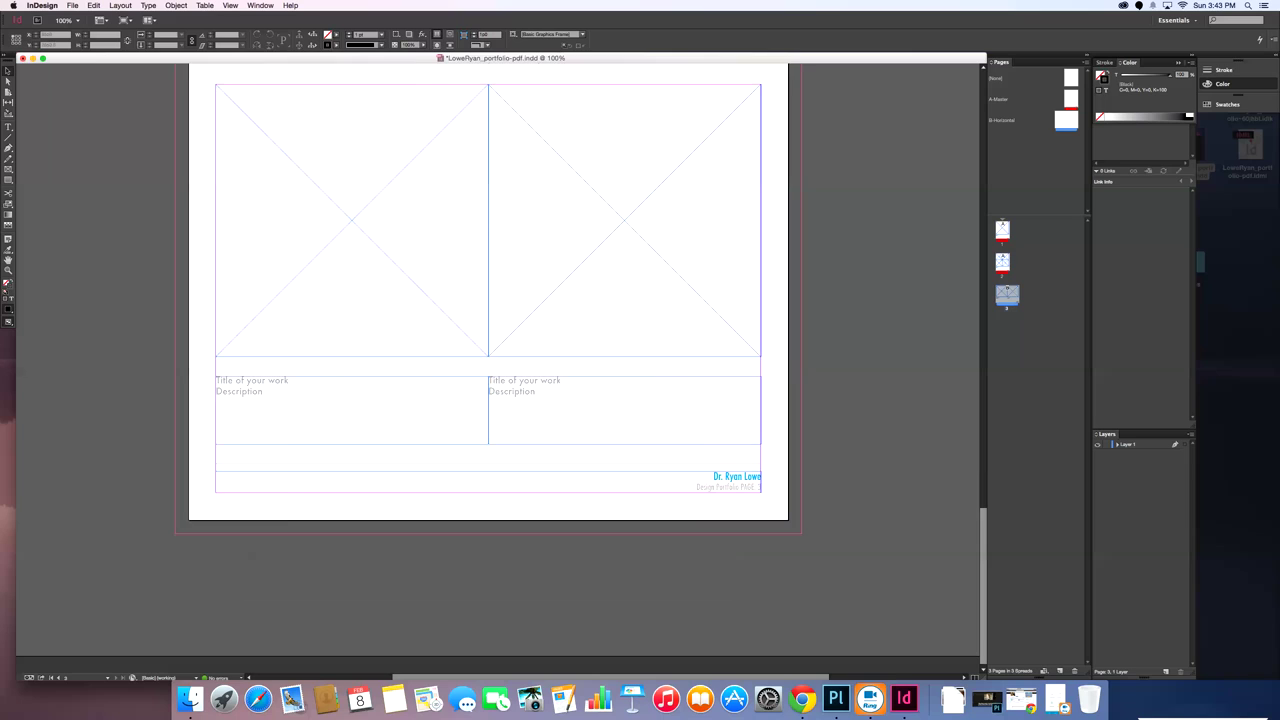
key(super+0)
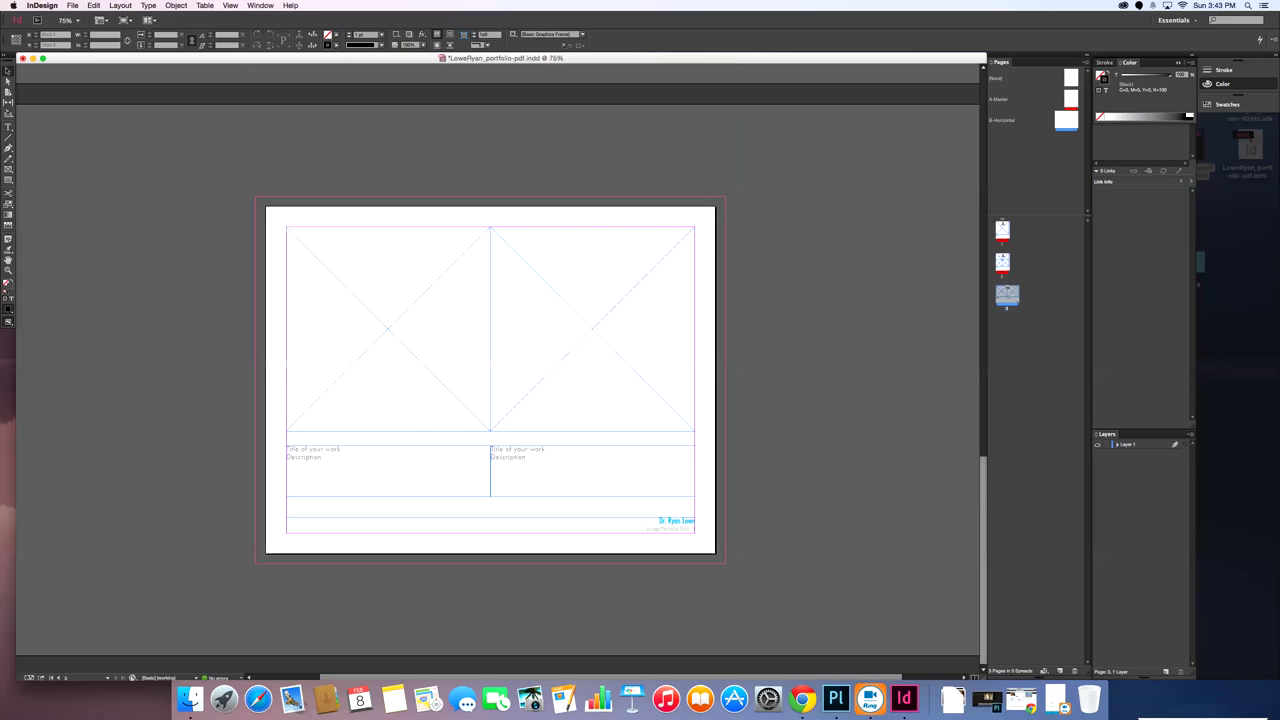
double_click(1002, 263)
key(shift+Page_Up)
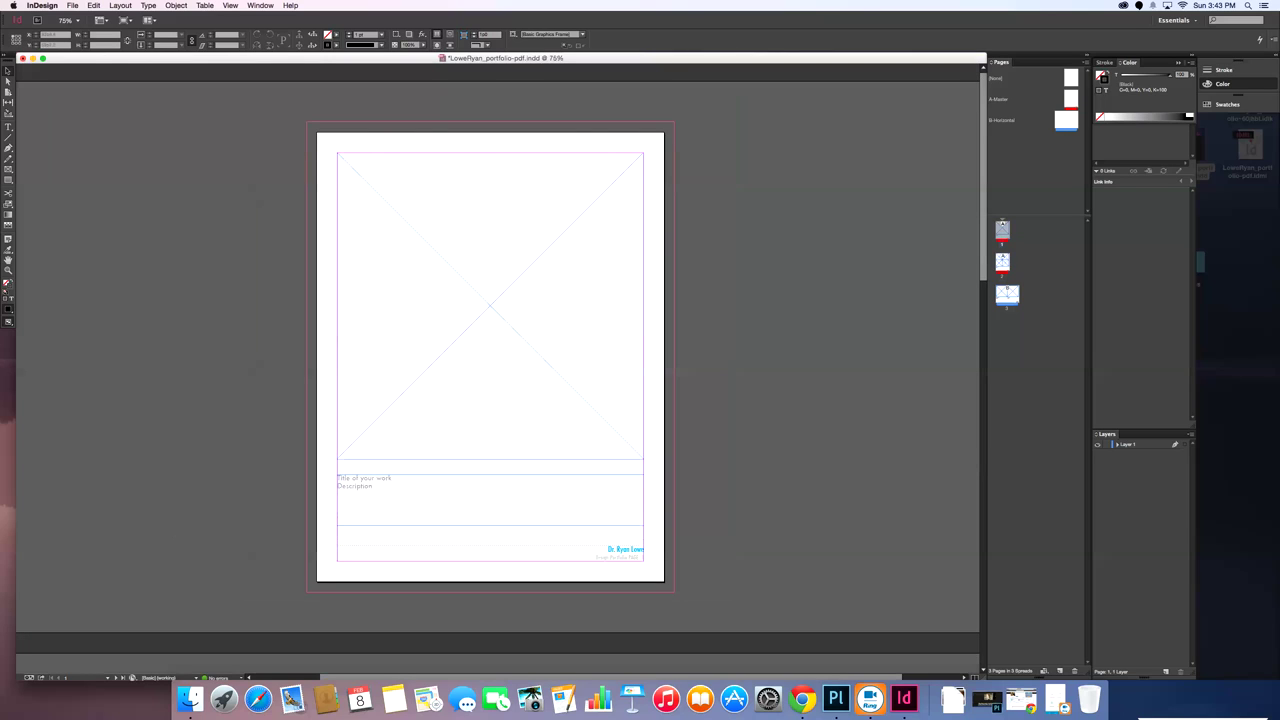
Inspect the A-Master and B-Horizontal master pages, and return to page 1 of the document.
key(shift+Page_Up)
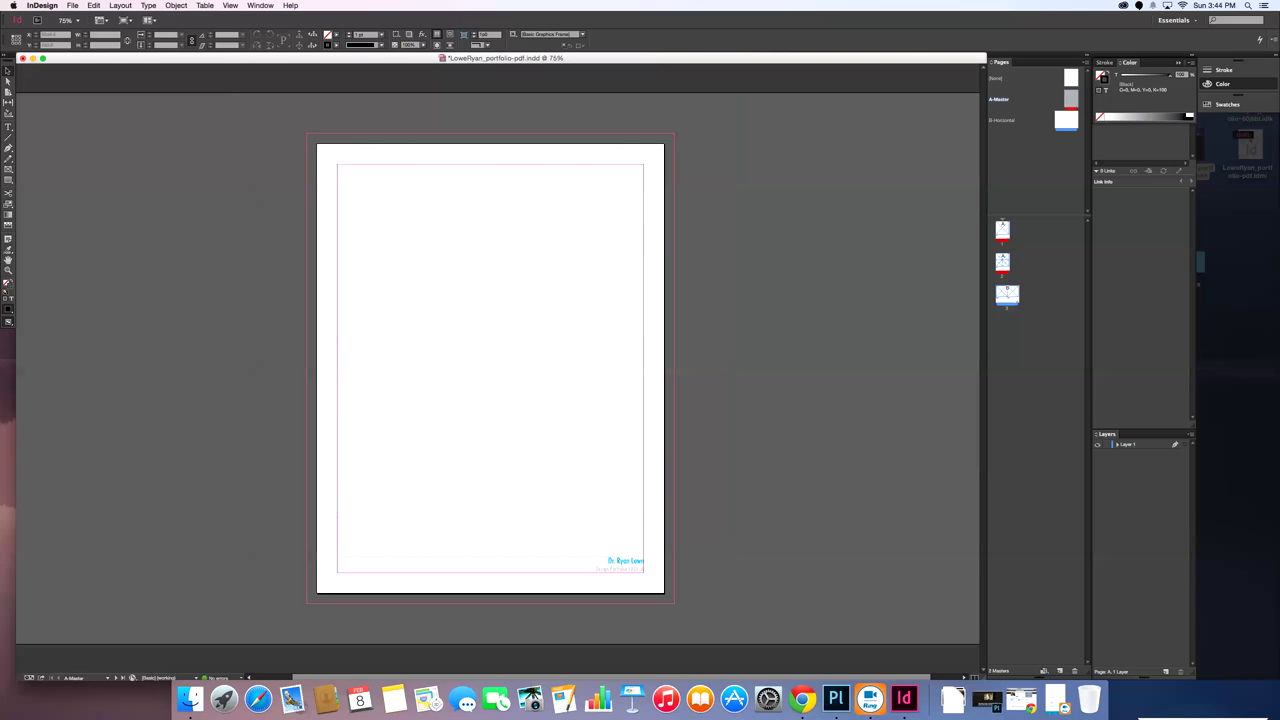
double_click(1066, 120)
double_click(1002, 262)
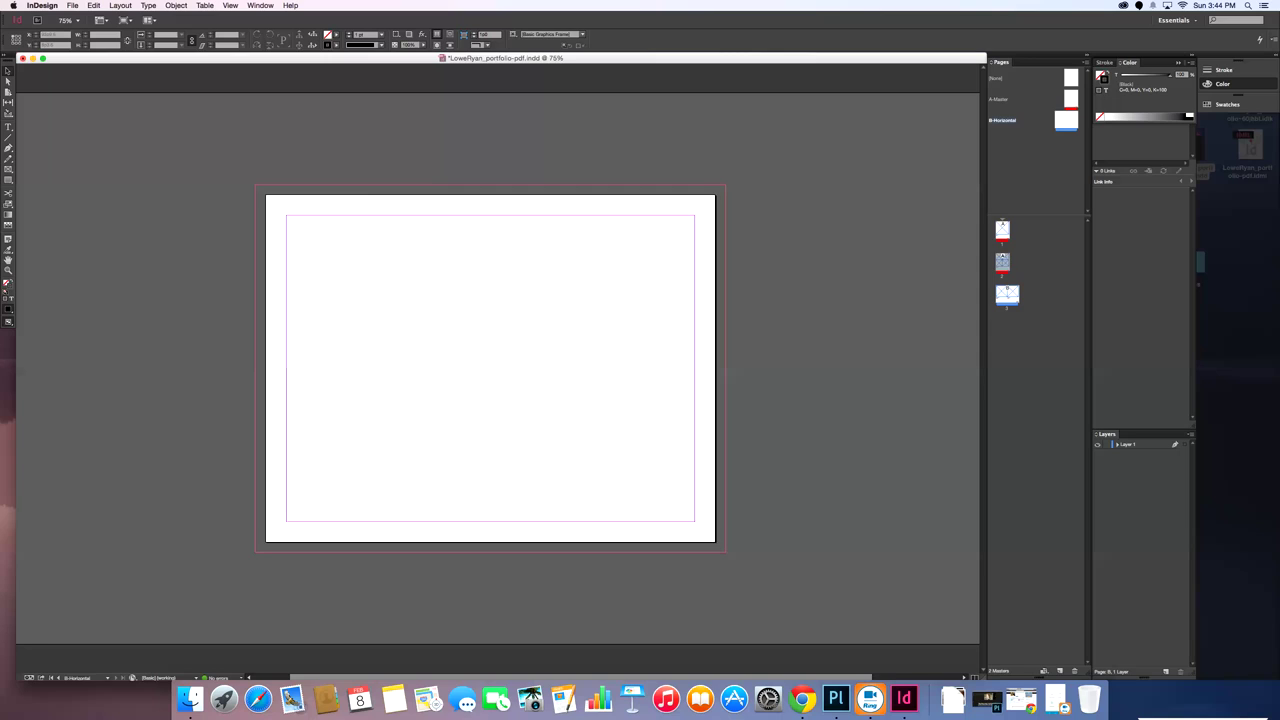
double_click(1002, 230)
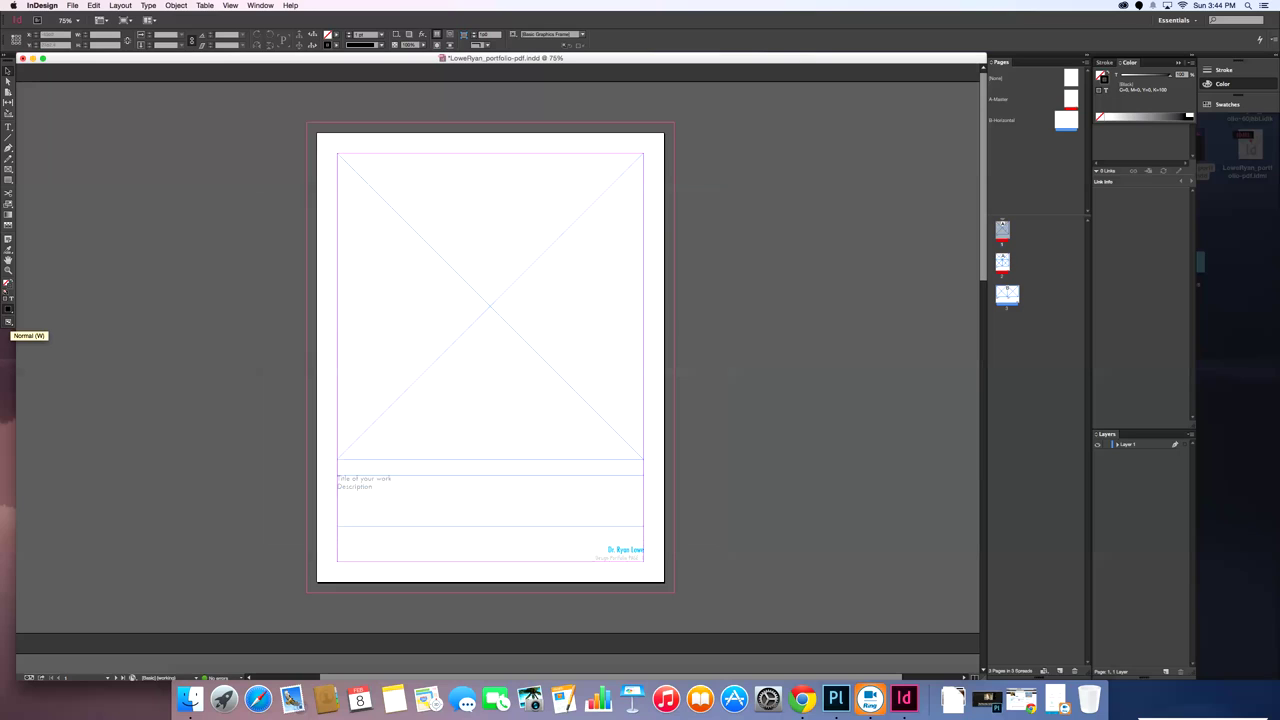
View page 1 in Preview mode without guides and frame edges, and return to the Normal screen mode.
click(8, 322)
click(8, 321)
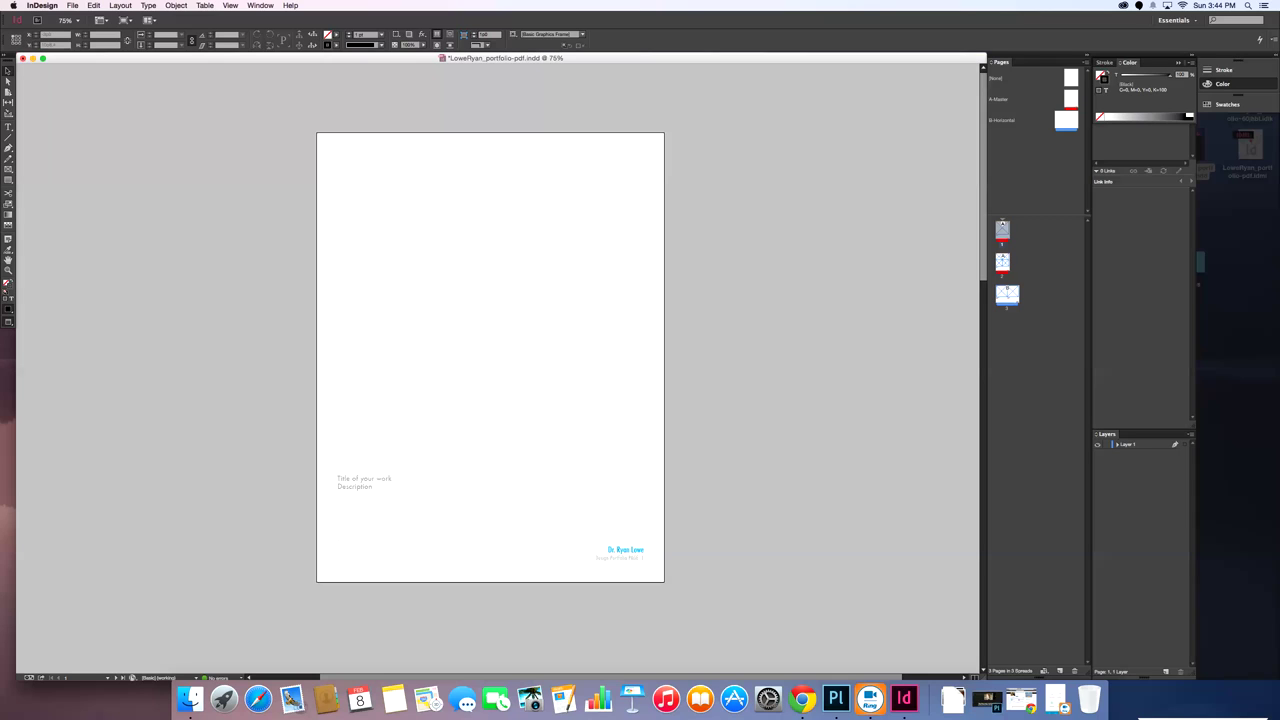
key(w)
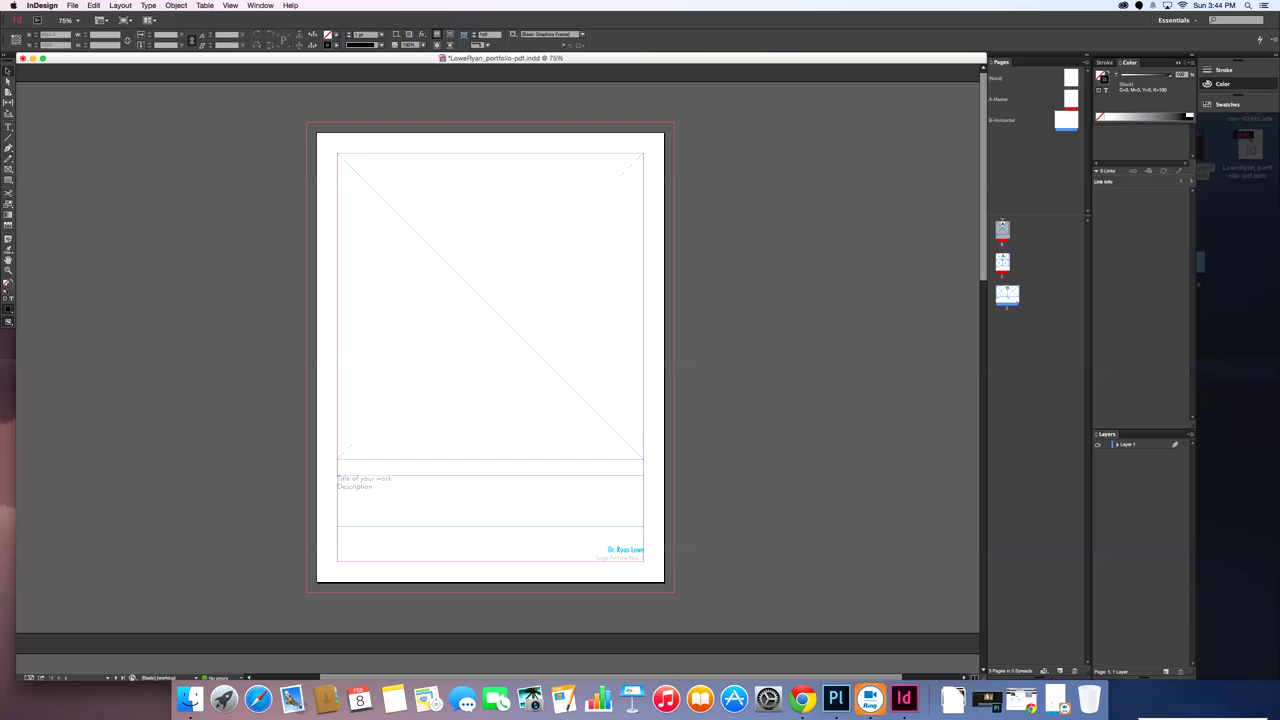
Switch to Finder and place the cash register photo from the images folder into page 1's image frame.
key(super+Tab)
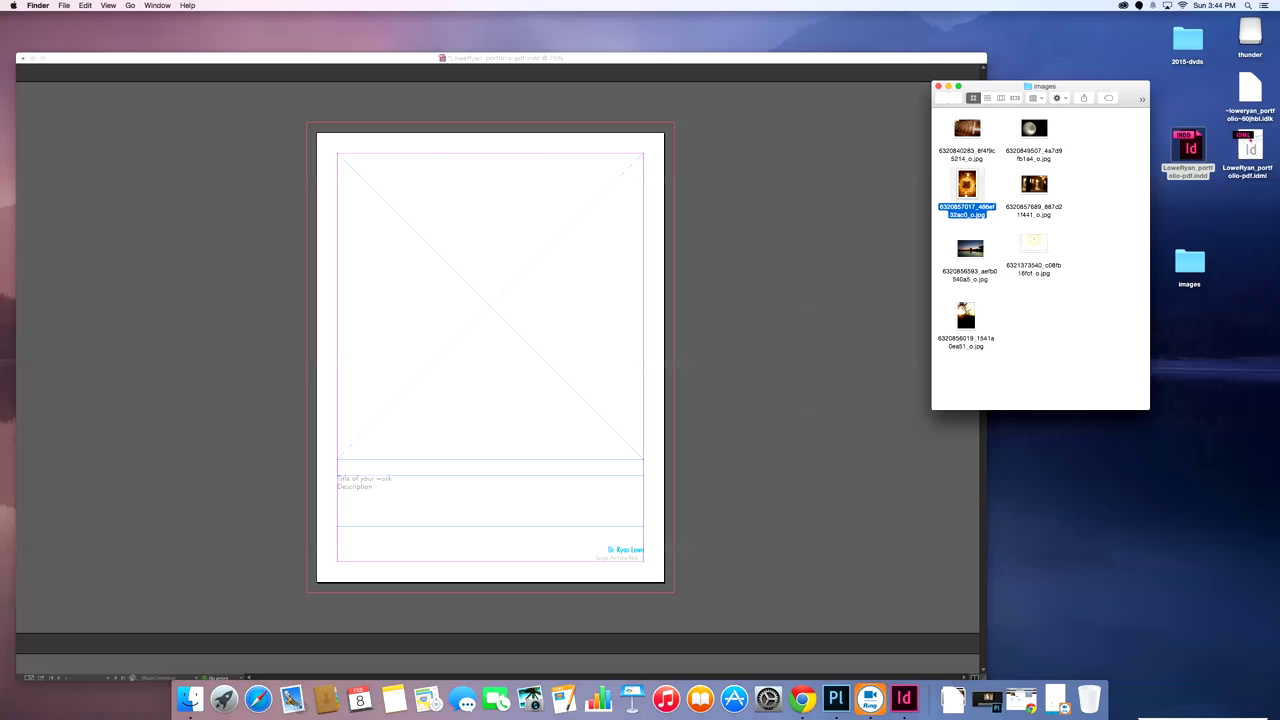
drag(967, 128, 560, 260)
Fill page 2's four frames, row by row, with the dark dome, wooden ceiling, stone entrance and sunset pool photos.
scroll(498, 370, down, 10)
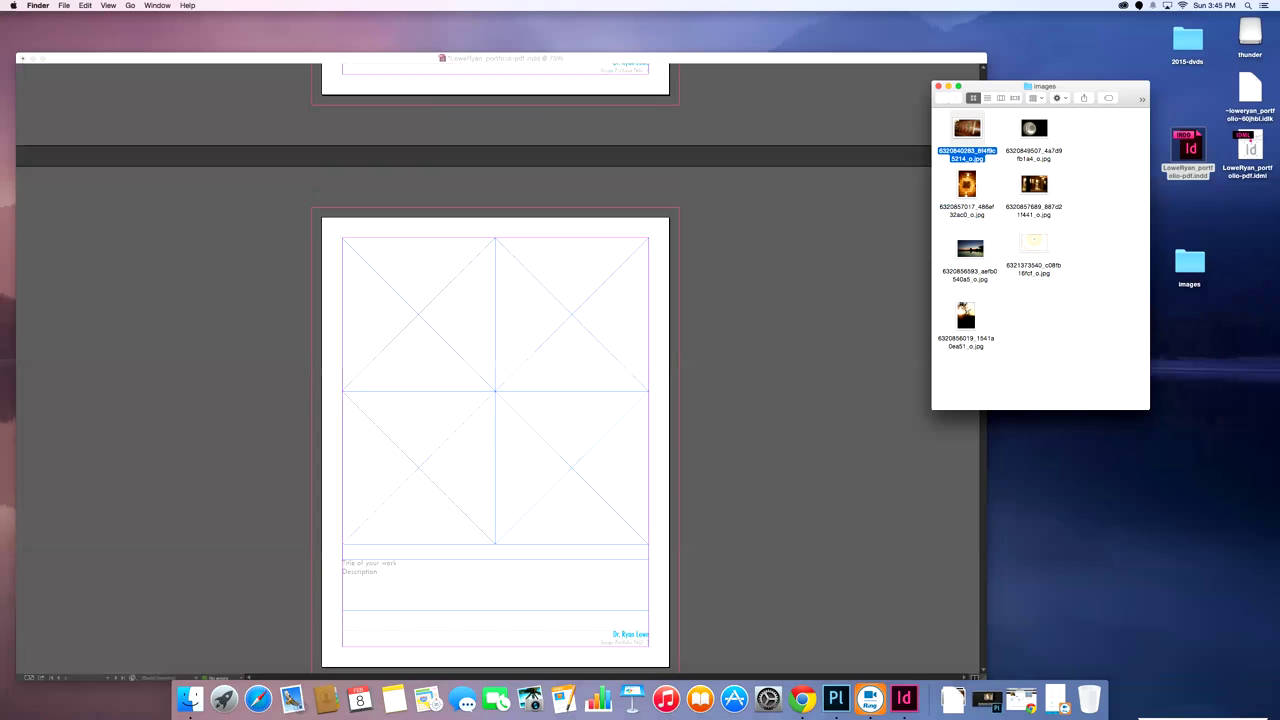
drag(1034, 128, 497, 265)
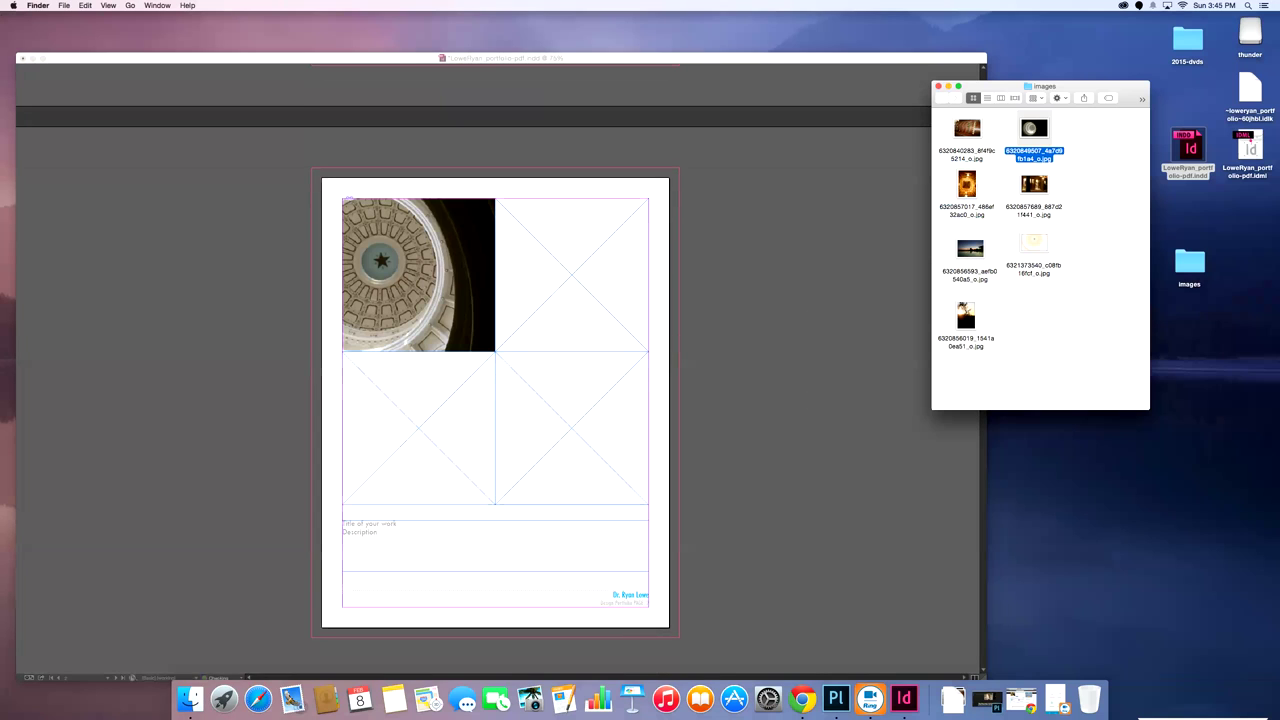
drag(1034, 184, 565, 278)
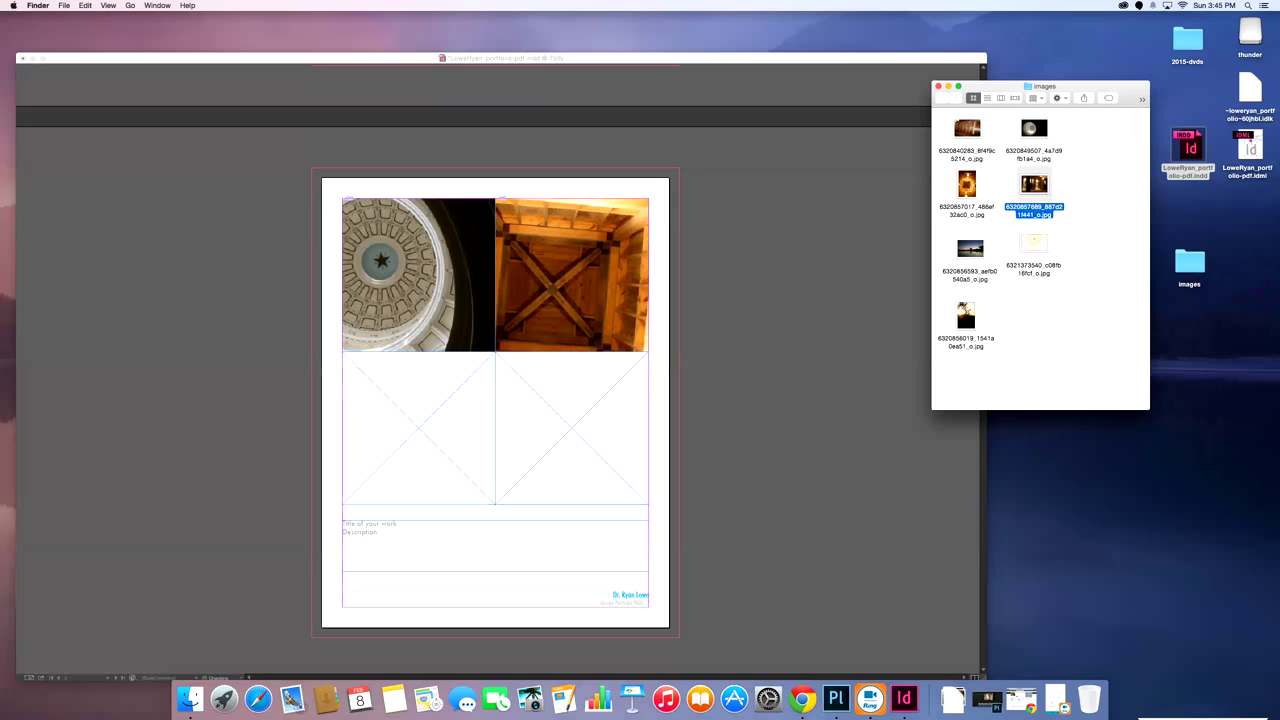
drag(1034, 184, 440, 420)
drag(970, 250, 560, 405)
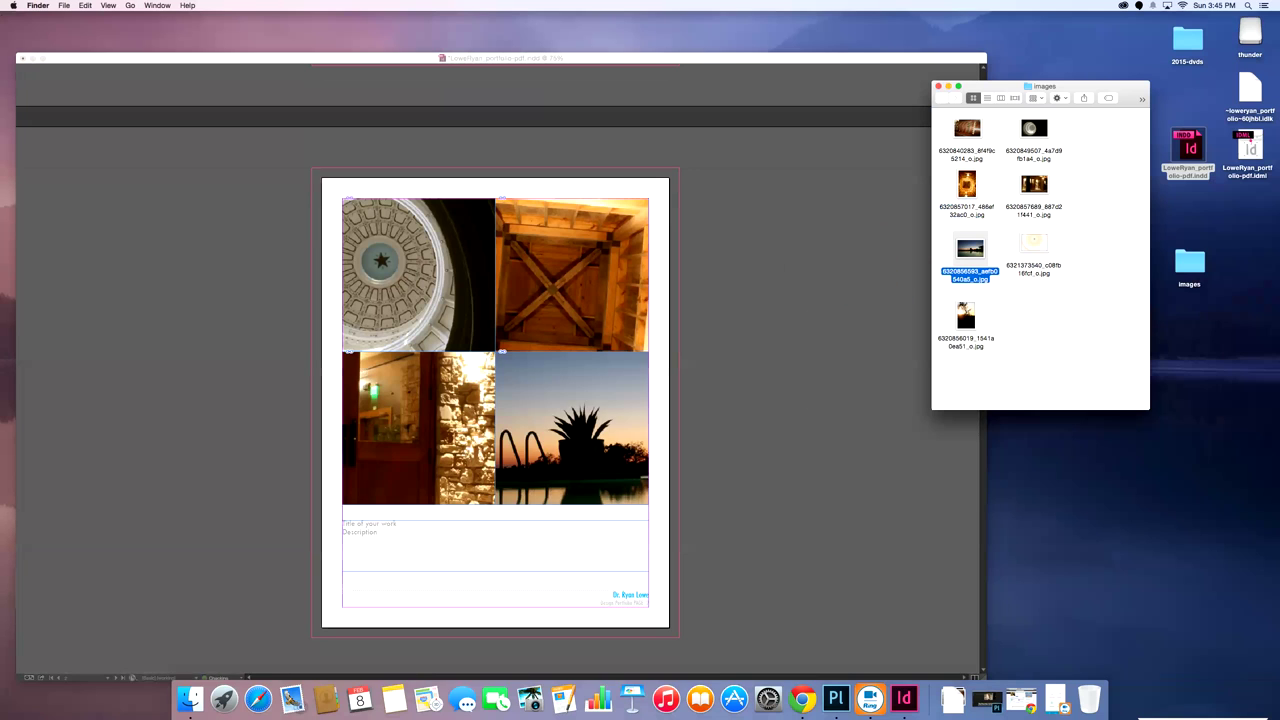
Place the pale dome photo in page 3's left frame and the sunset branches photo in its right frame.
scroll(498, 370, down, 8)
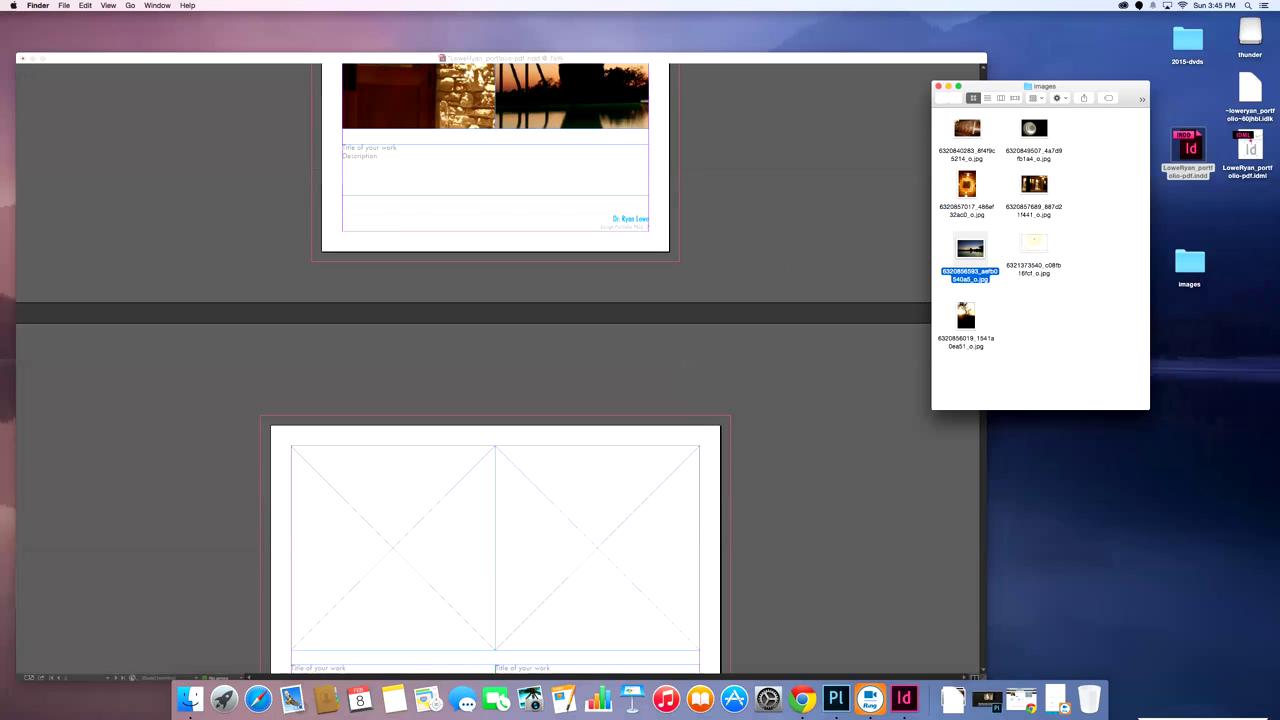
drag(1034, 242, 450, 500)
scroll(450, 500, up, 1)
drag(965, 315, 595, 573)
scroll(595, 573, down, 5)
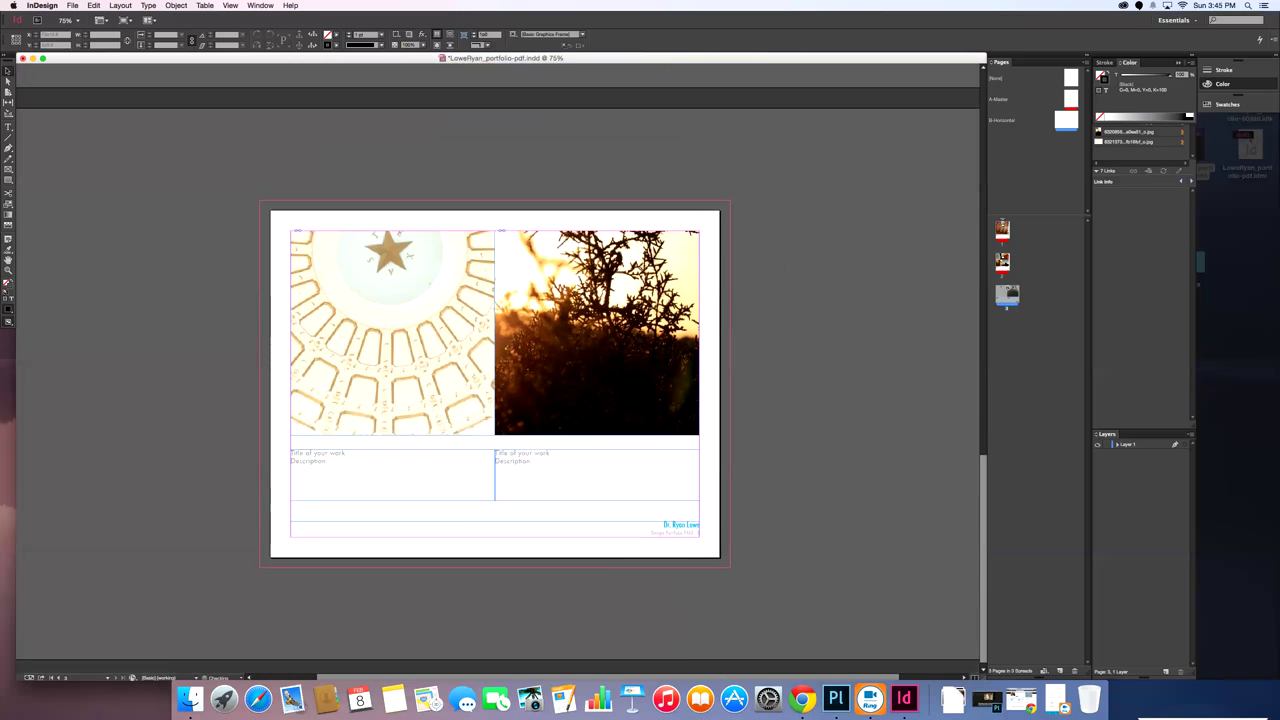
Undo the placement of both photos on page 3, leaving its two image frames empty.
scroll(595, 400, up, 2)
key(super+z)
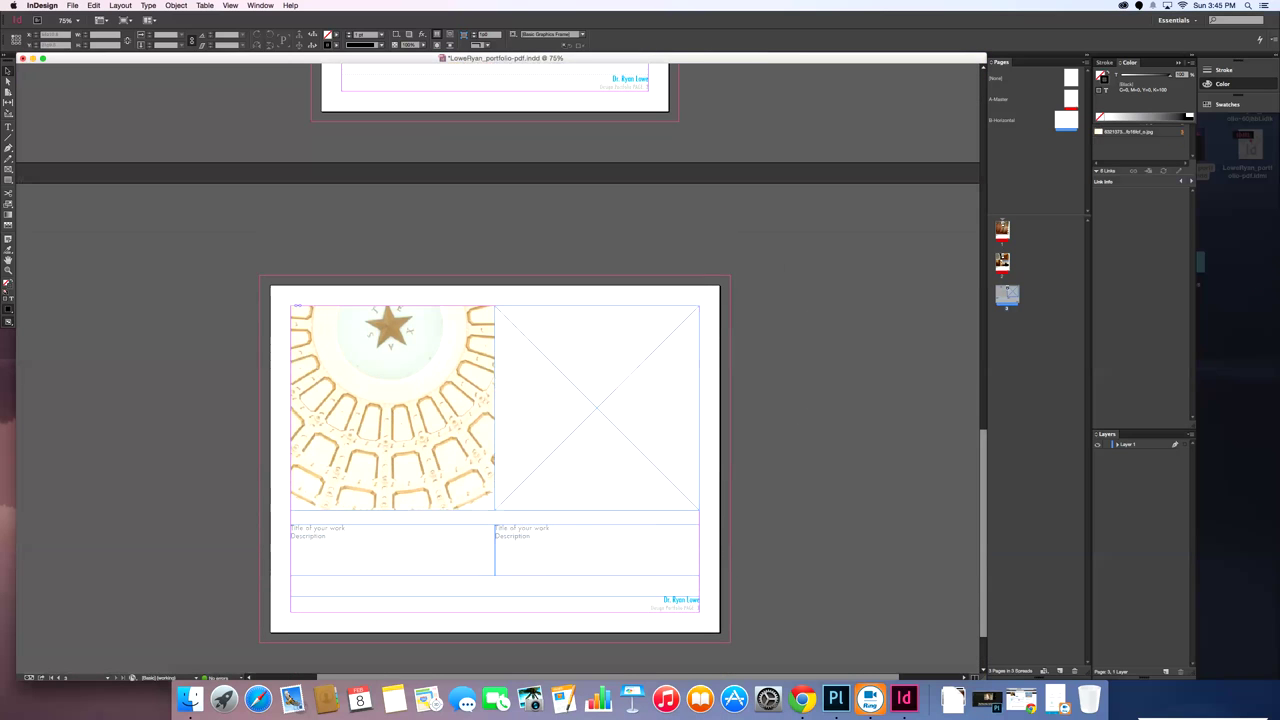
key(super+z)
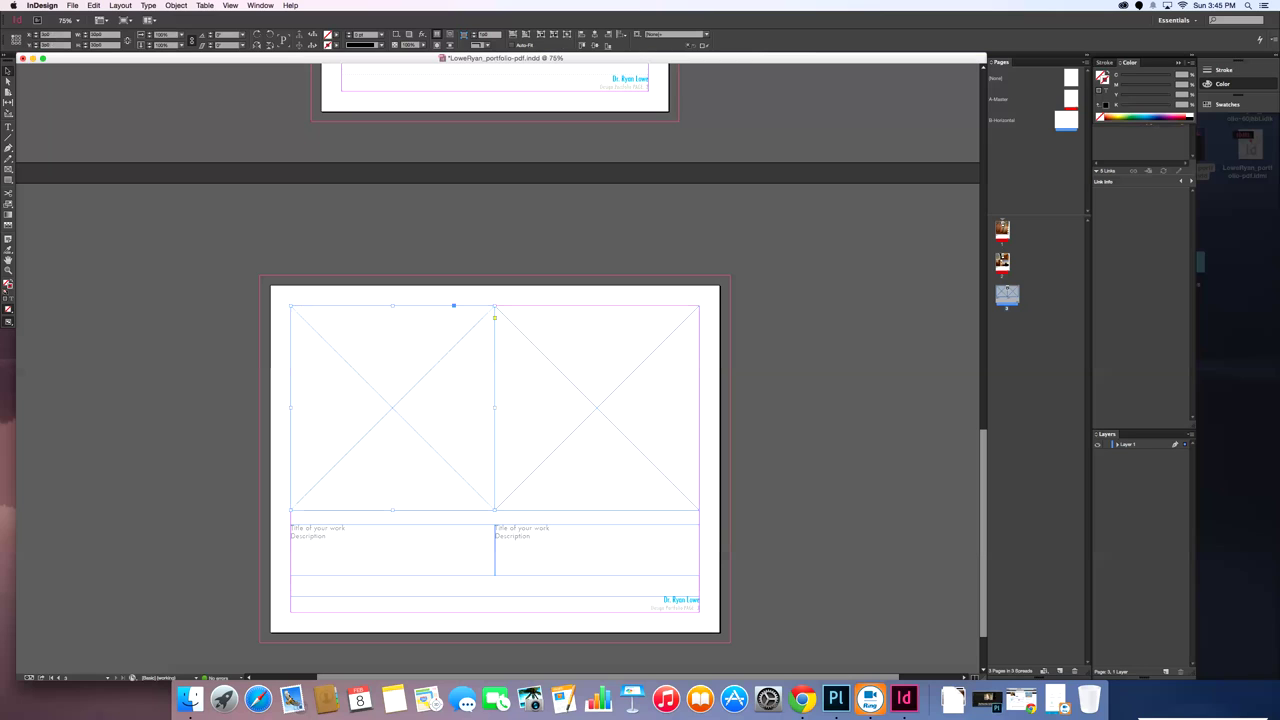
key(super+d)
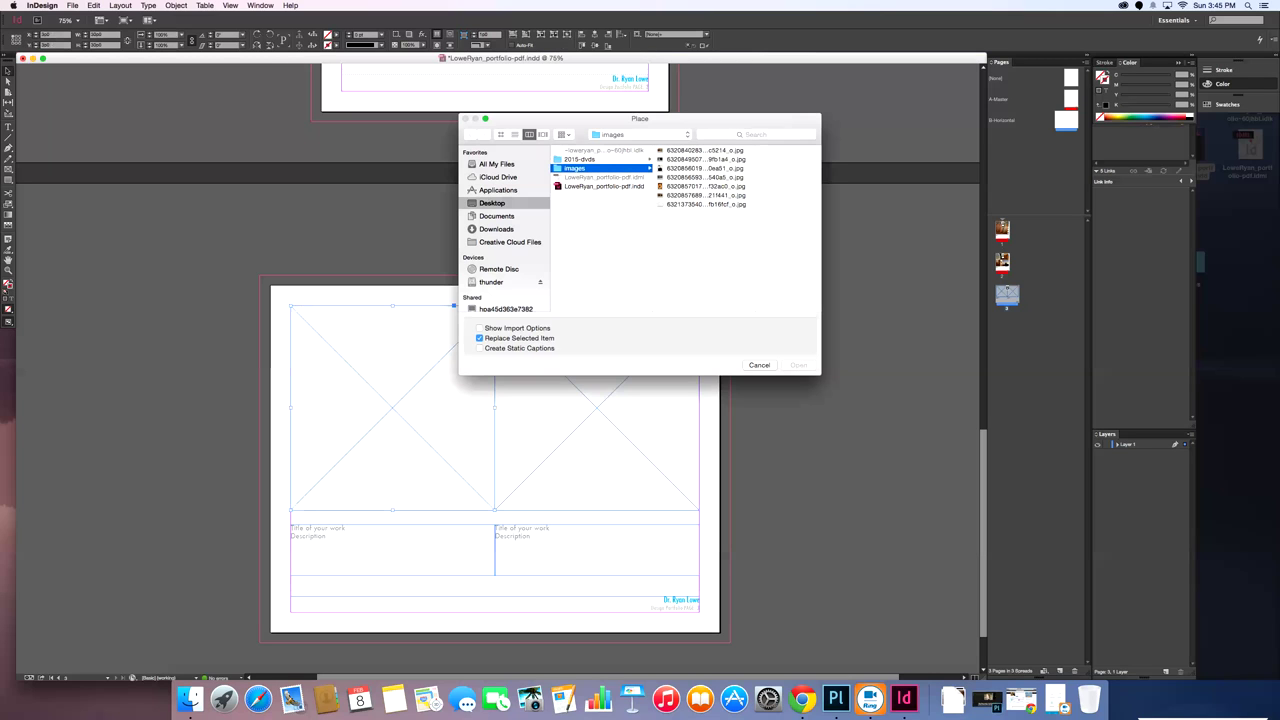
click(706, 204)
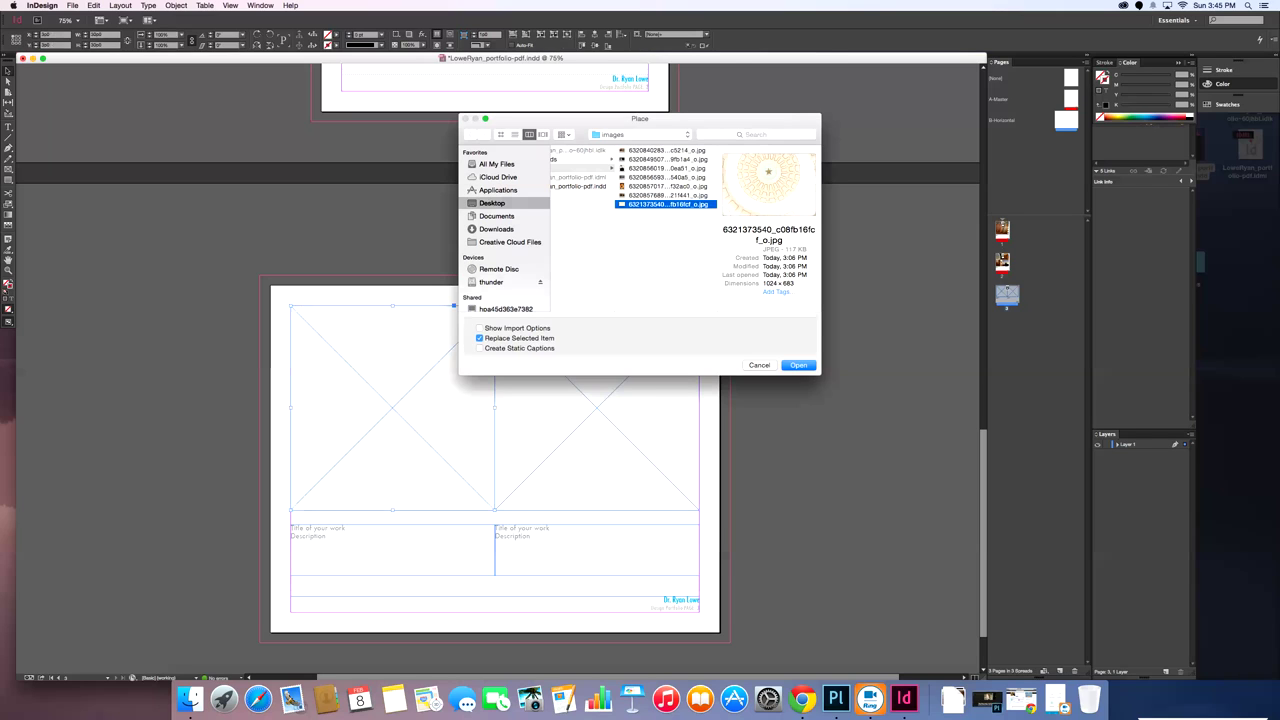
key(Return)
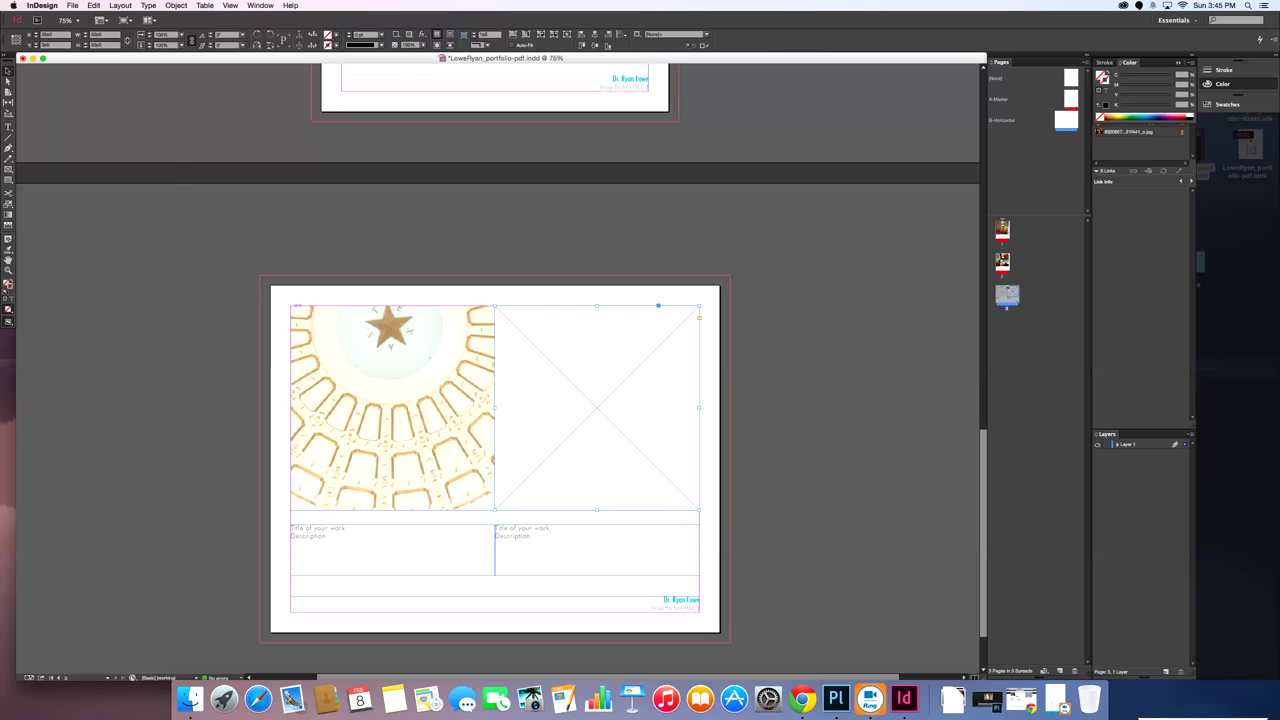
Place the sunset branches photo from the images folder in page 3's right frame.
click(72, 6)
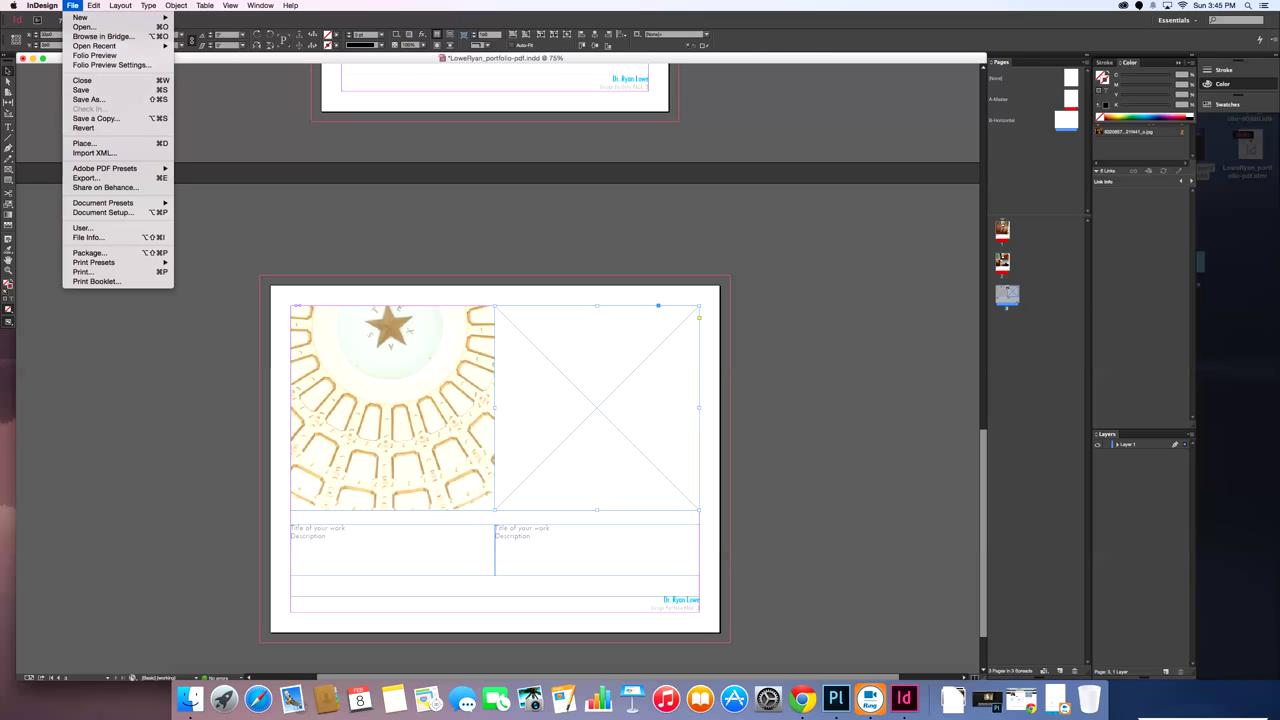
click(85, 144)
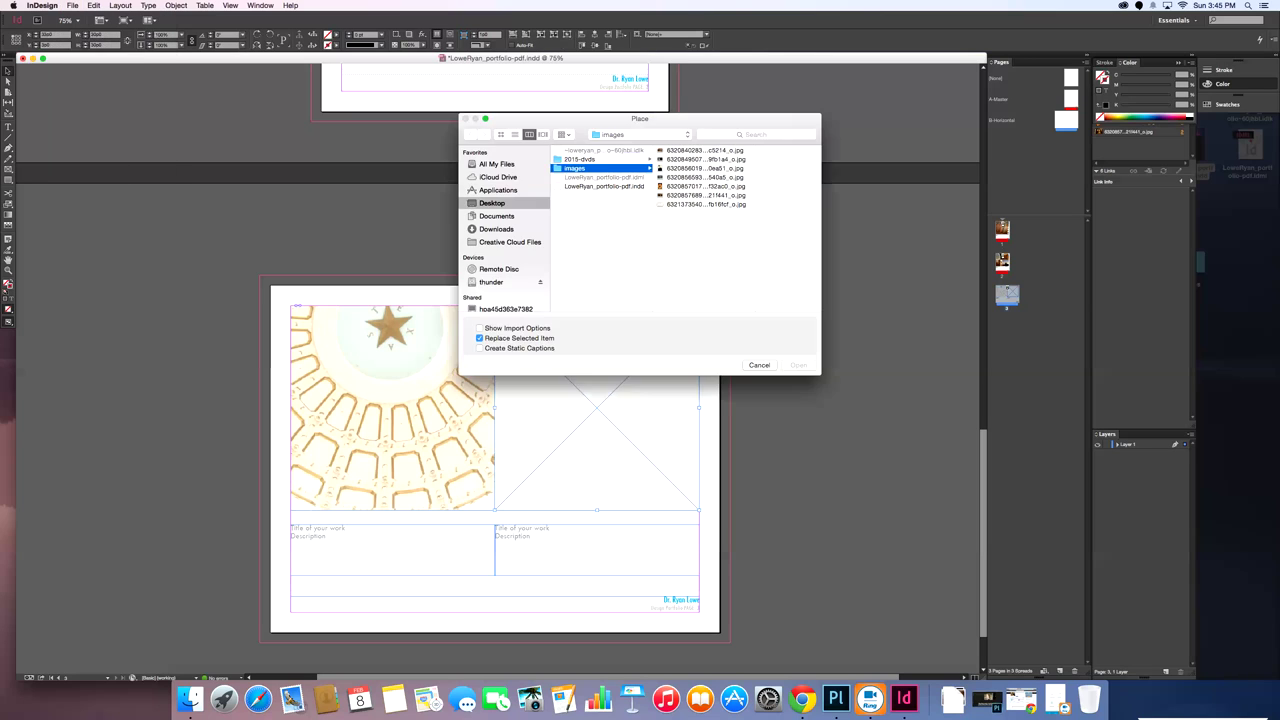
click(700, 195)
key(Up)
key(Up)
key(Up)
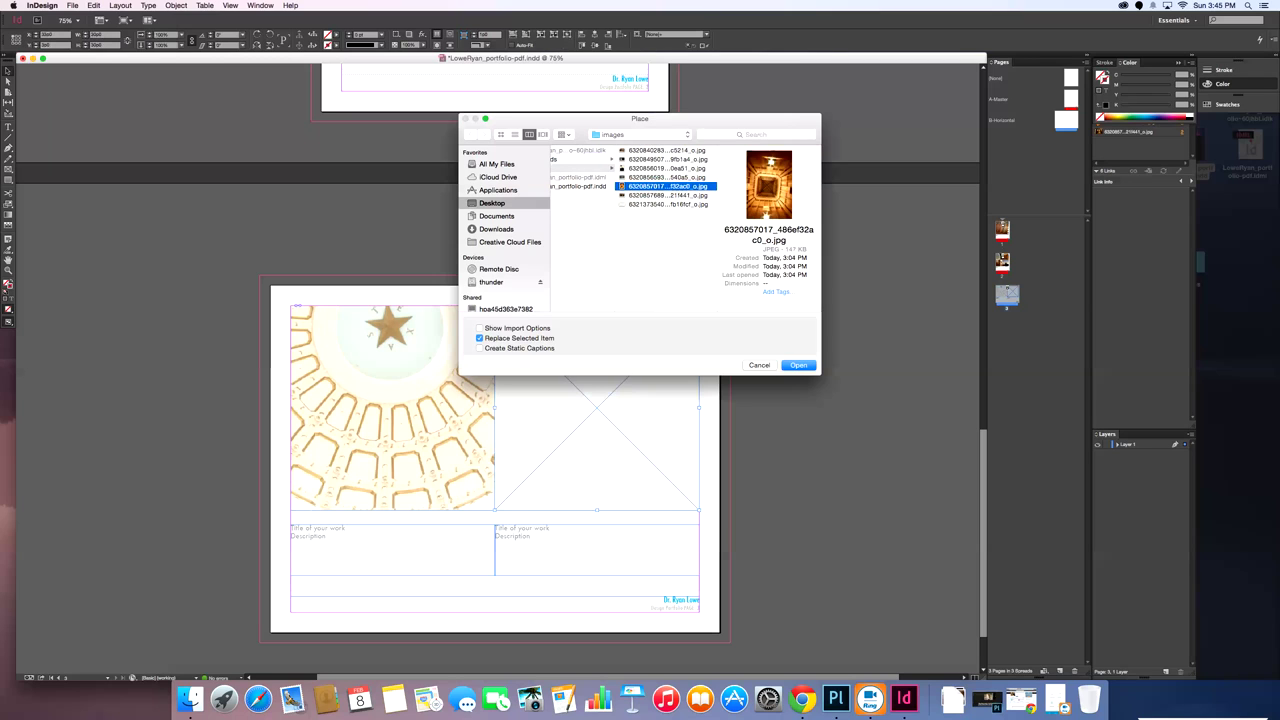
key(Up)
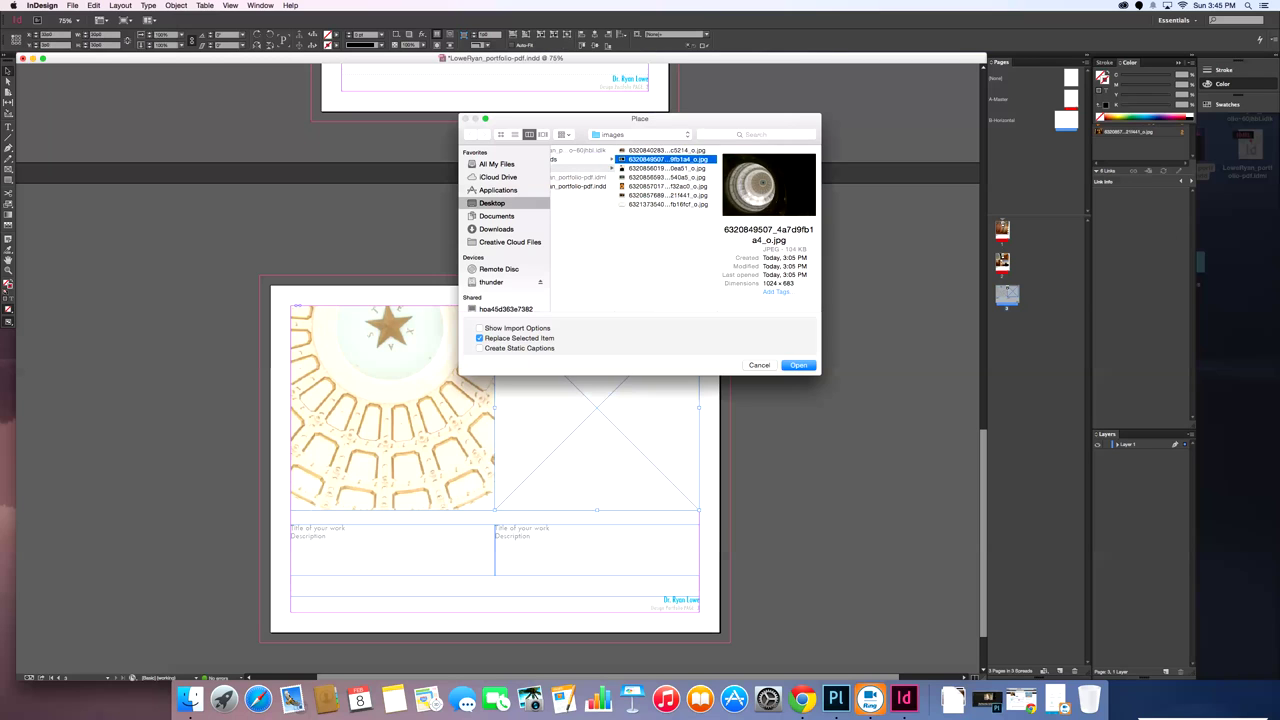
key(Down)
key(Return)
Scale the sunset branches photo down to about 71% inside its frame and shift it to show branches, sun and horizon.
click(597, 408)
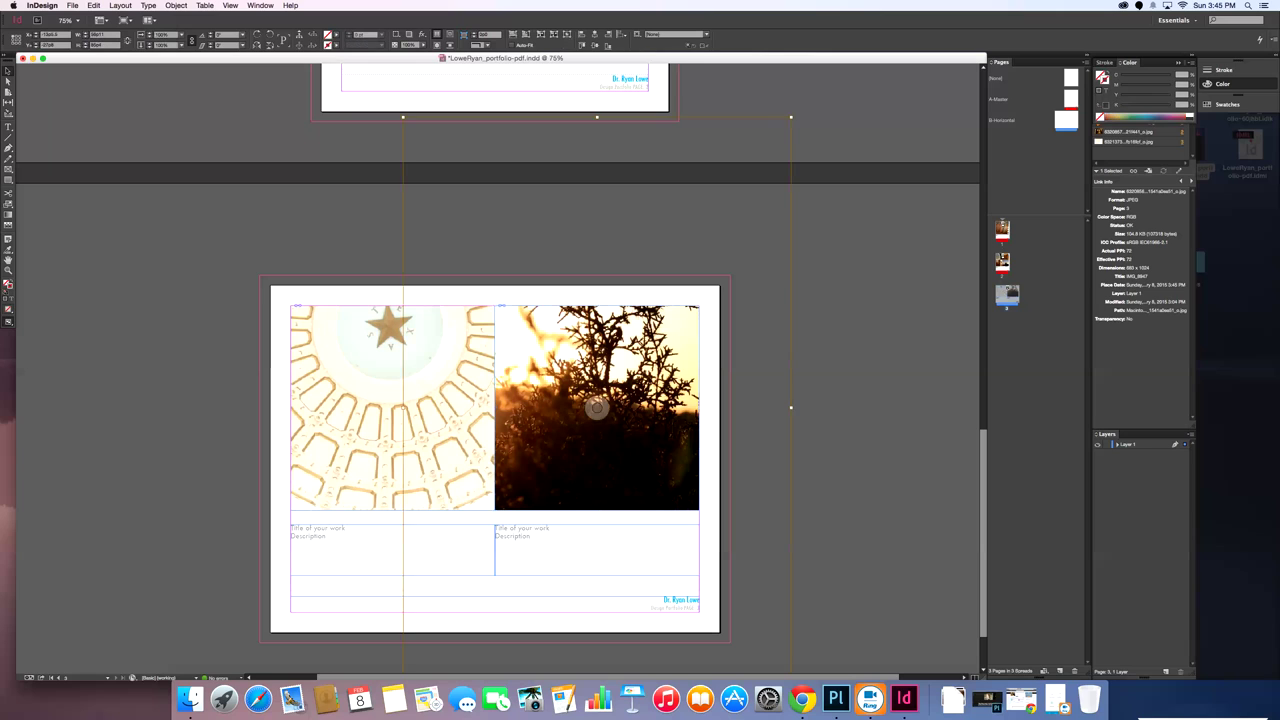
drag(597, 408, 597, 510)
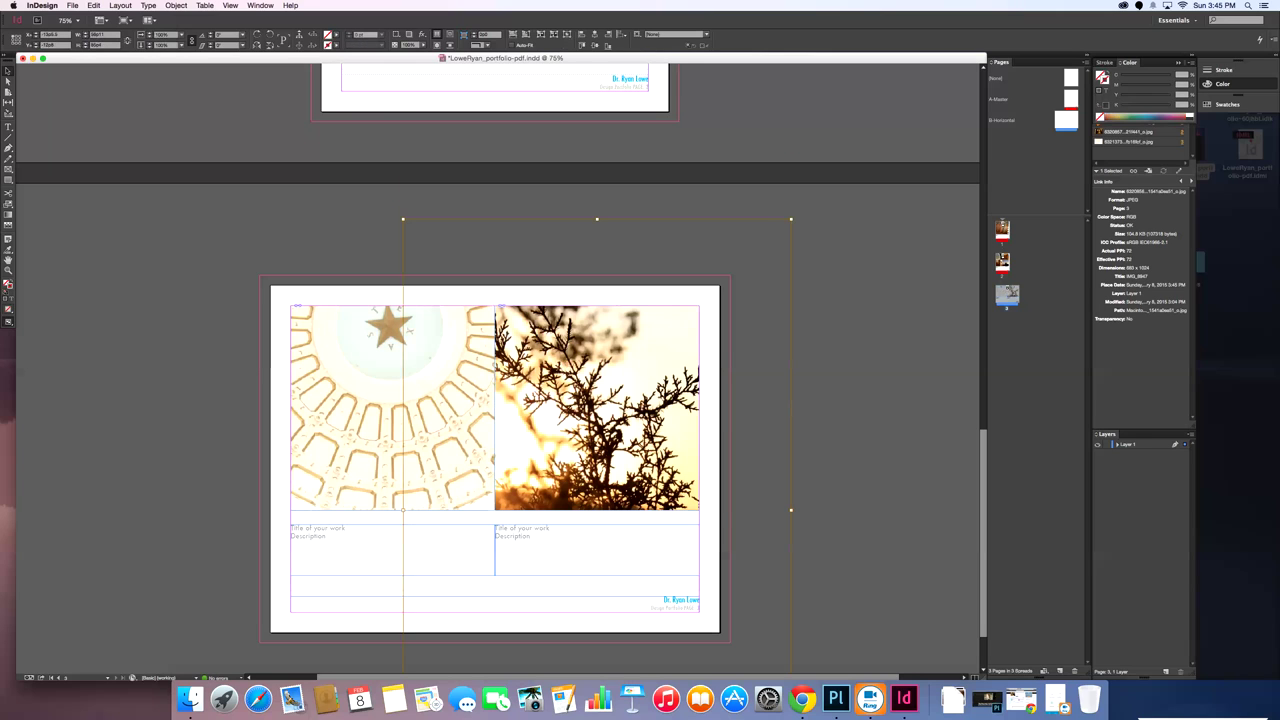
drag(791, 219, 677, 390)
drag(597, 408, 658, 278)
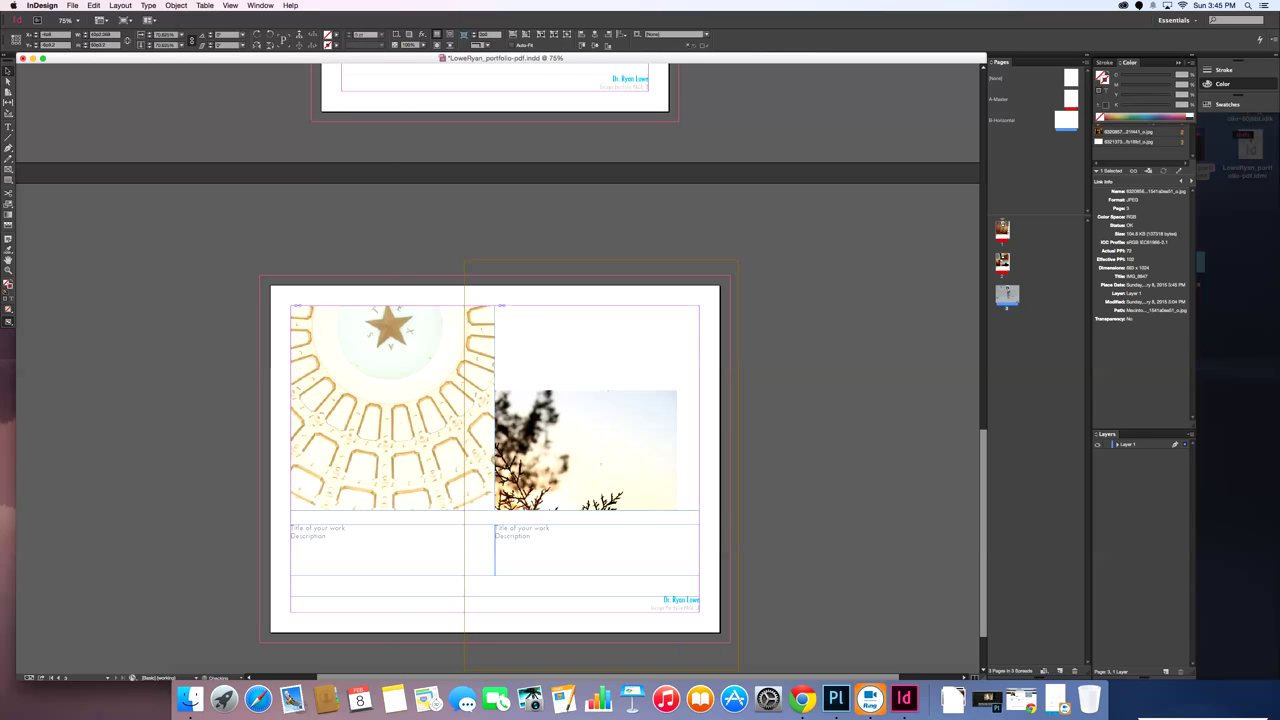
Scale down the pale dome photo inside page 3's left frame and nudge it down while still filling the frame.
click(393, 408)
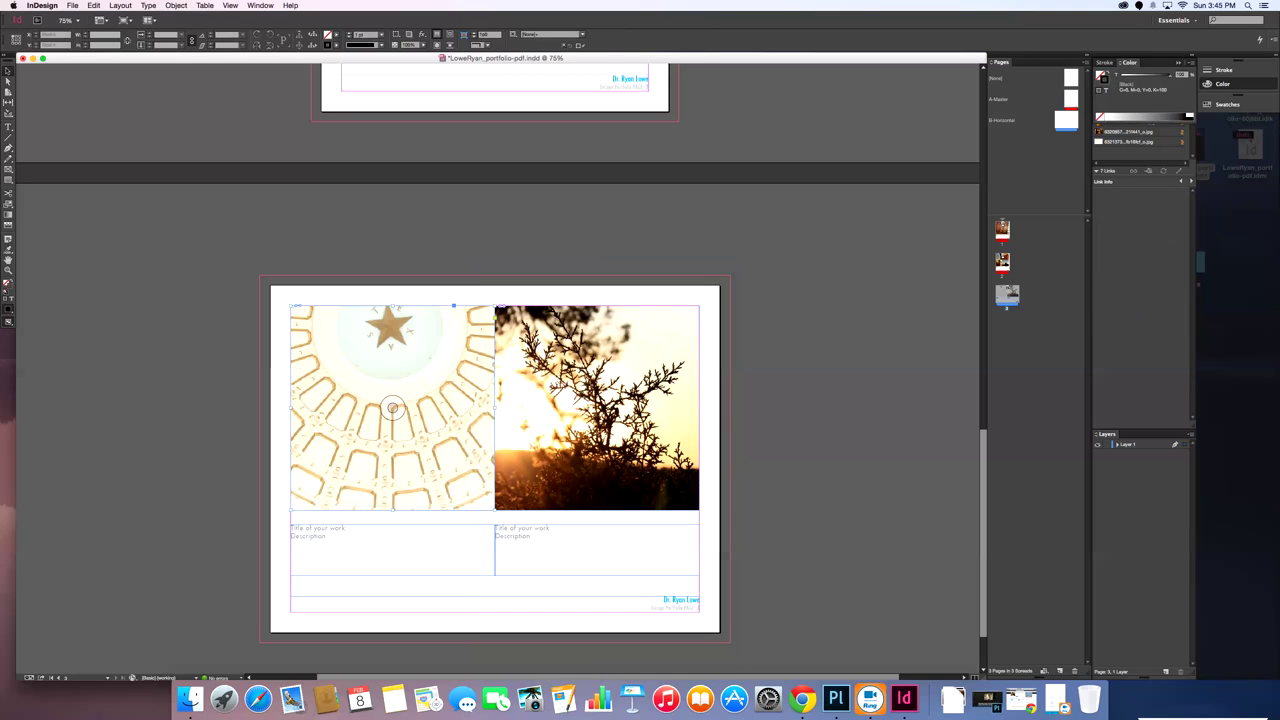
click(393, 408)
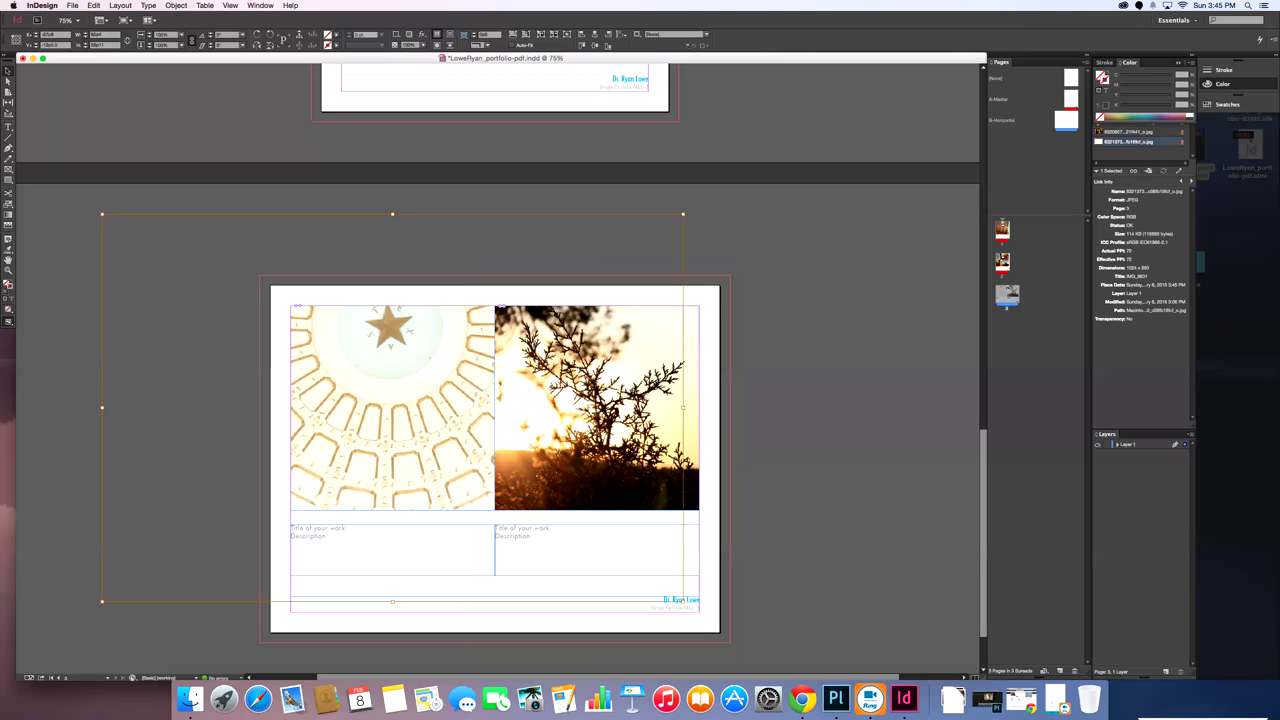
click(205, 430)
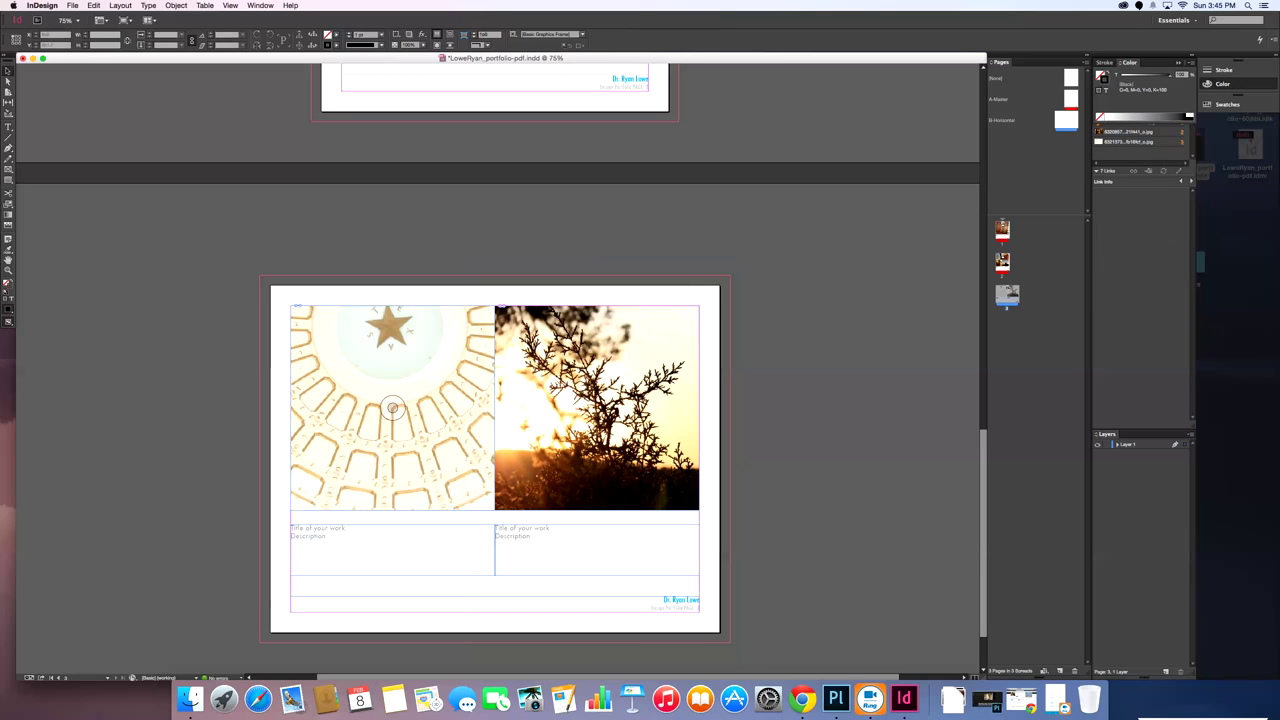
click(393, 408)
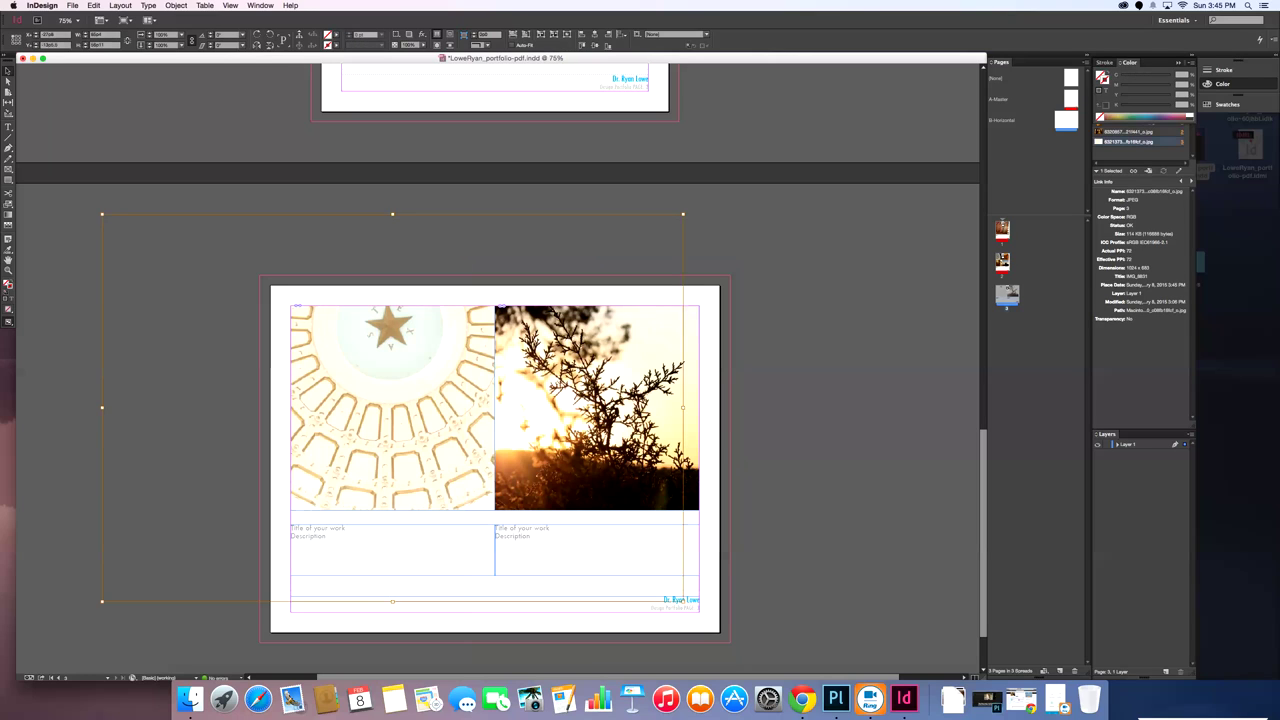
drag(102, 214, 228, 298)
drag(683, 601, 550, 513)
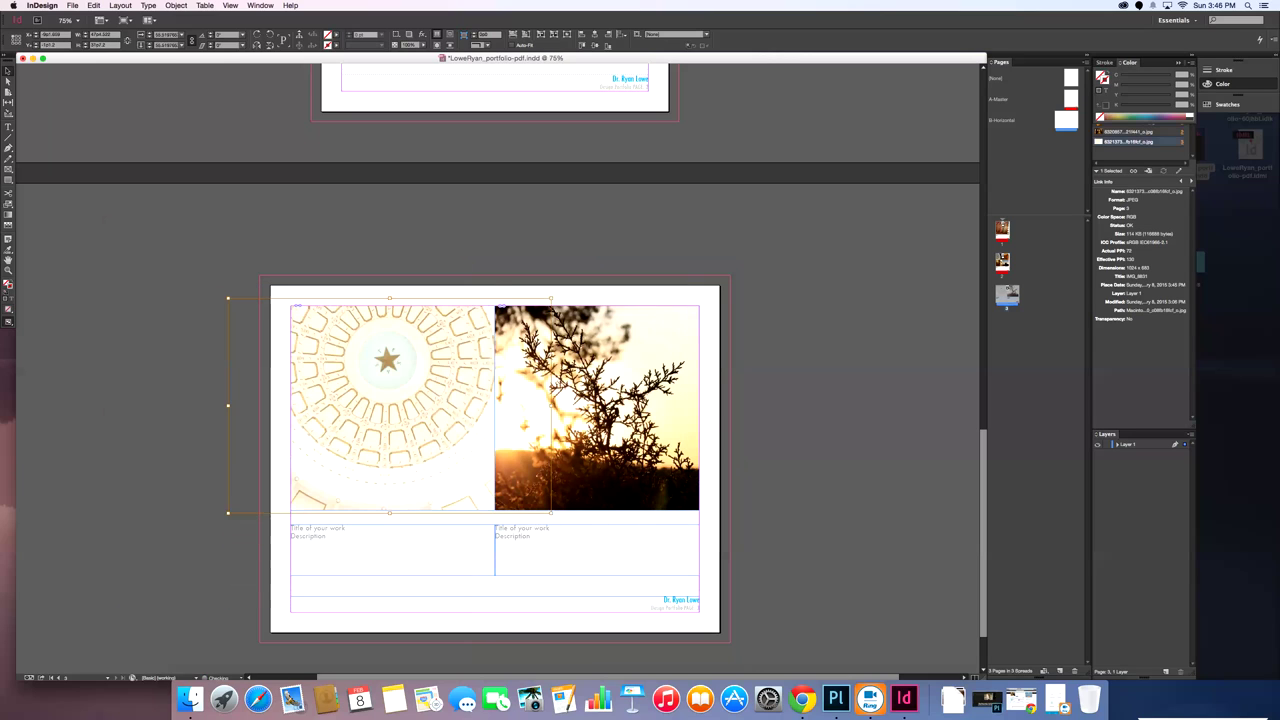
key(shift+Down)
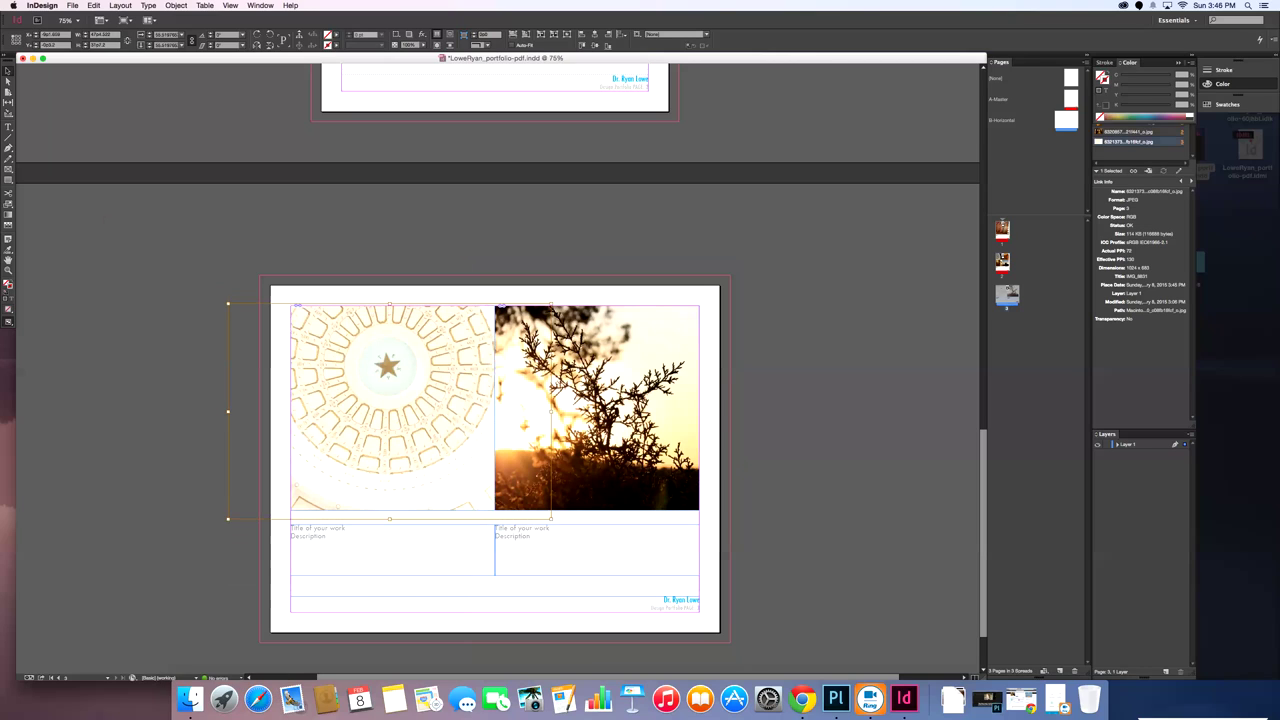
Scale the sunset branches photo to about 64.5% inside page 3's right frame and adjust its vertical position.
click(800, 410)
click(597, 408)
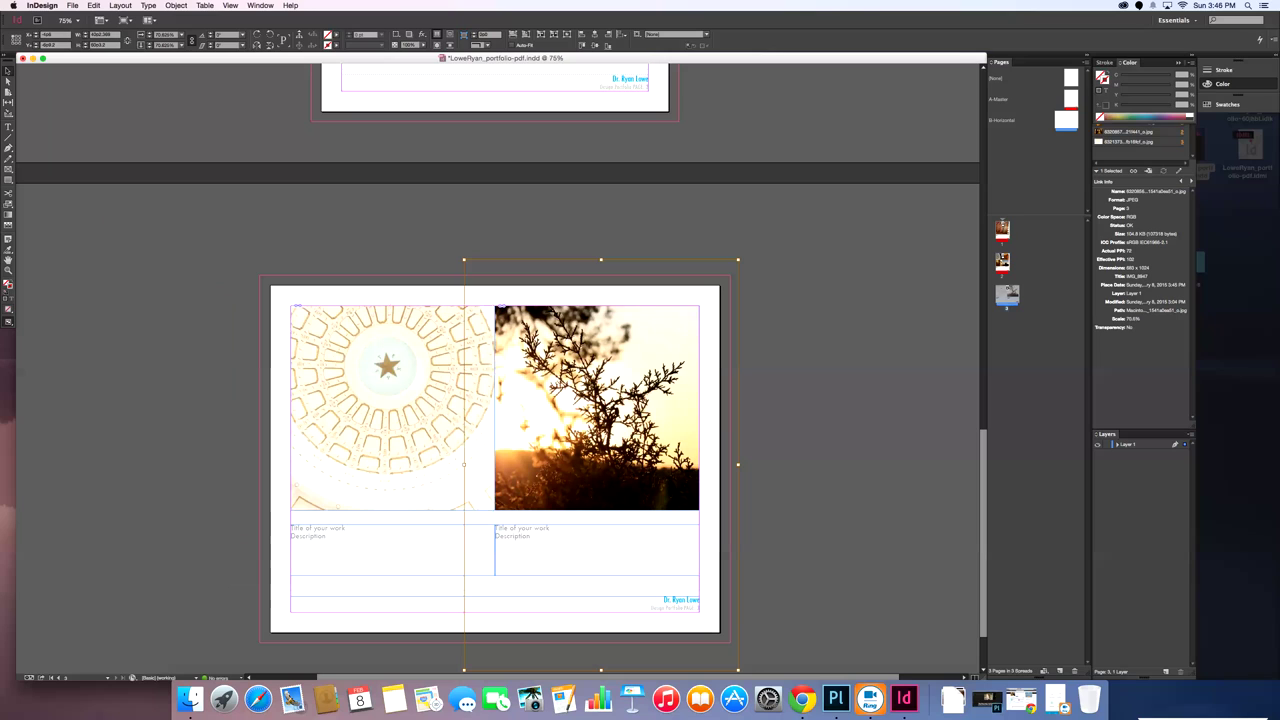
drag(738, 260, 714, 297)
key(shift+Up)
key(shift+Up)
key(shift+Up)
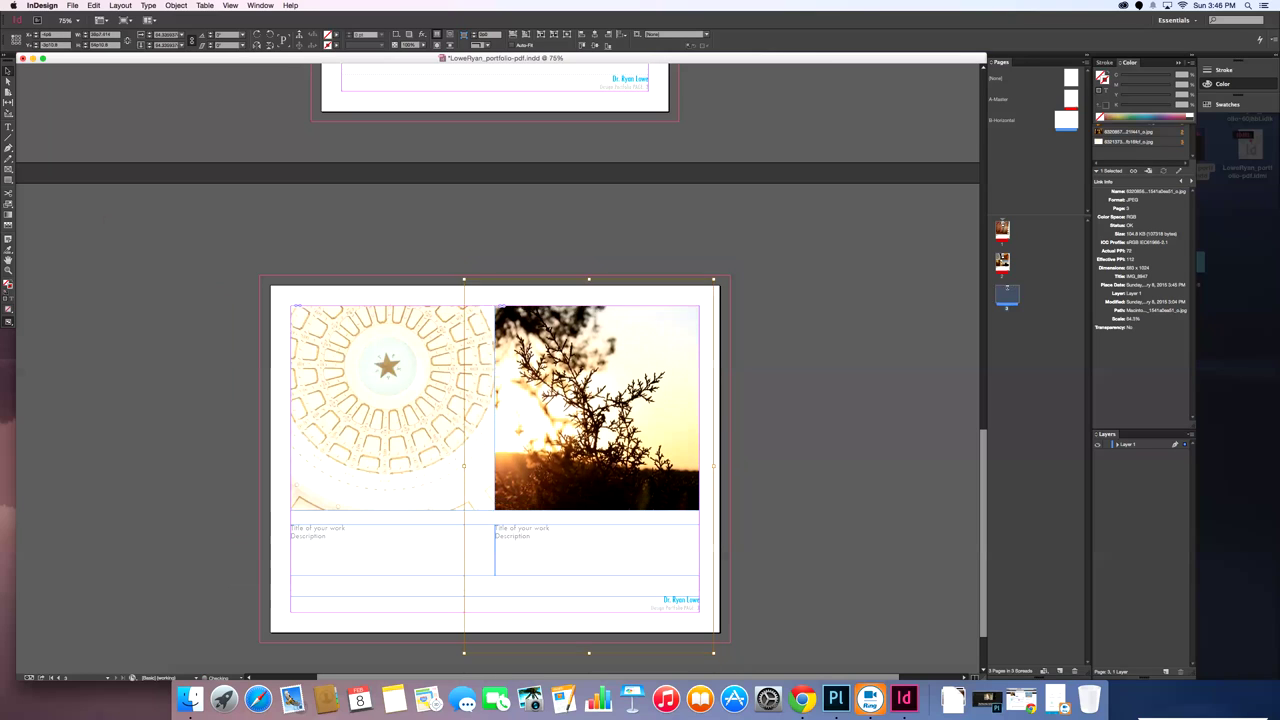
click(800, 400)
Scale the sunset pool photo in page 2's lower-right frame down to about 67%.
scroll(497, 368, up, 10)
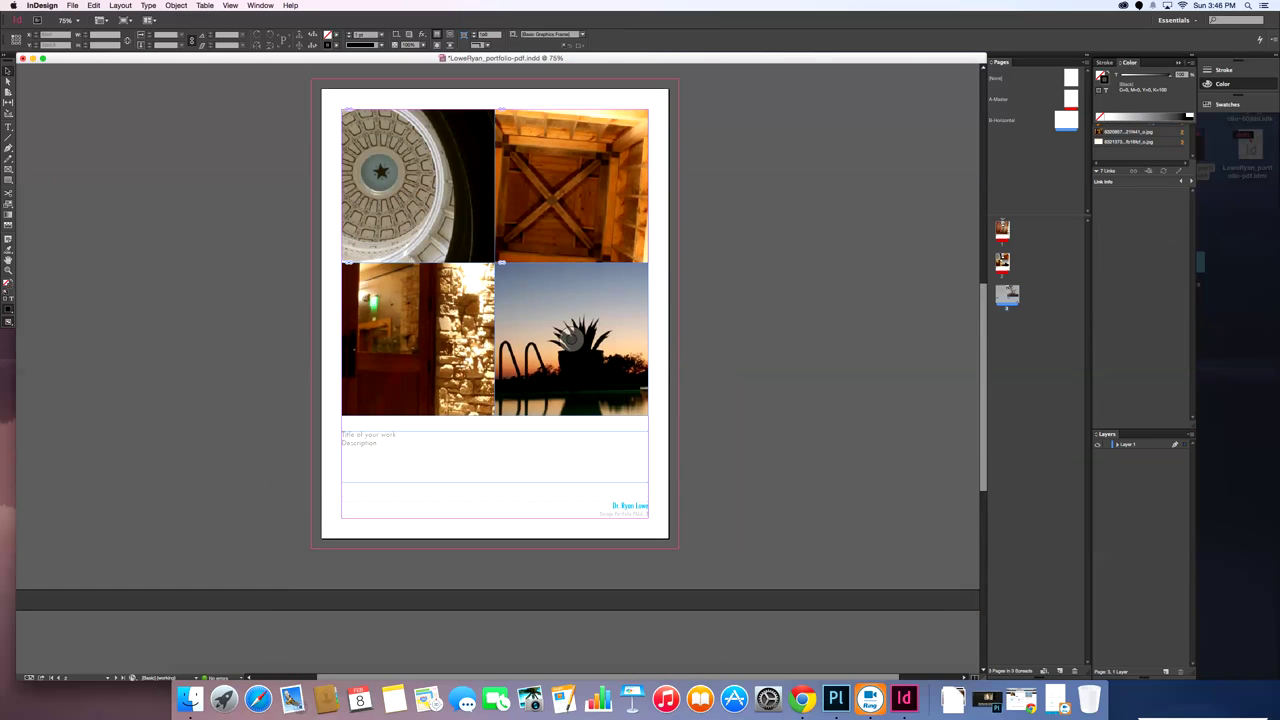
click(571, 339)
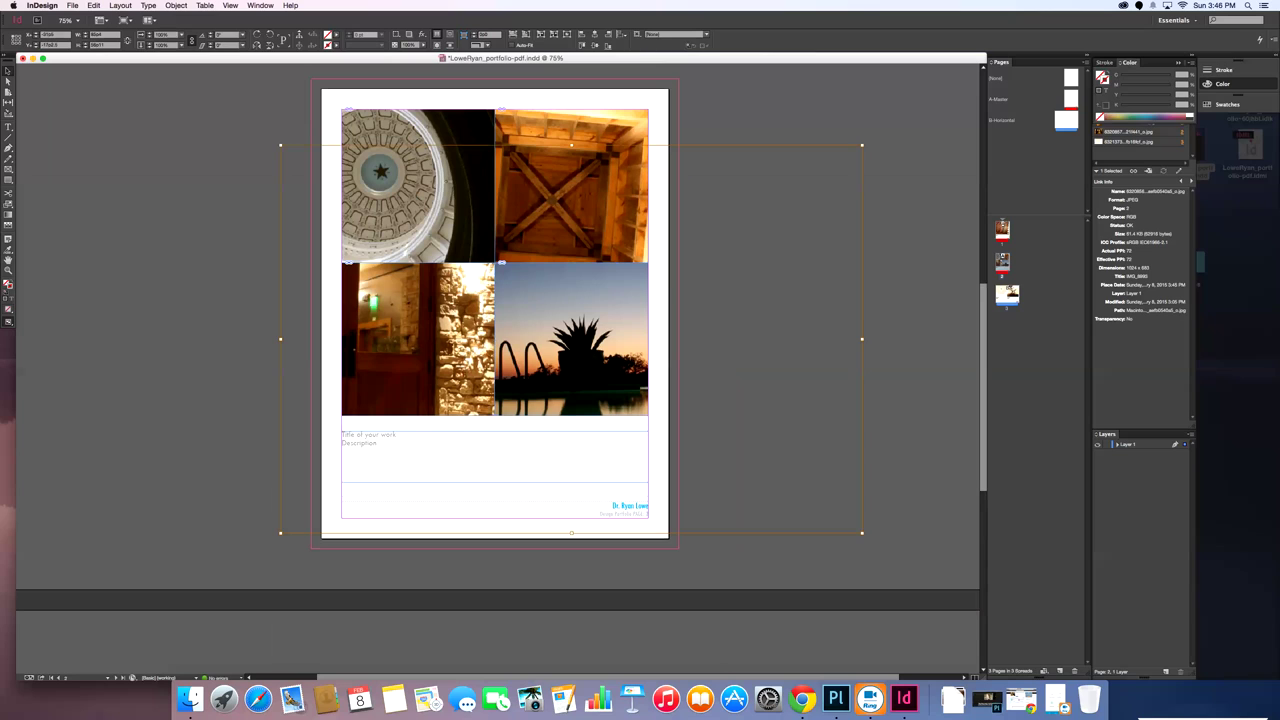
drag(862, 145, 669, 275)
drag(571, 339, 615, 301)
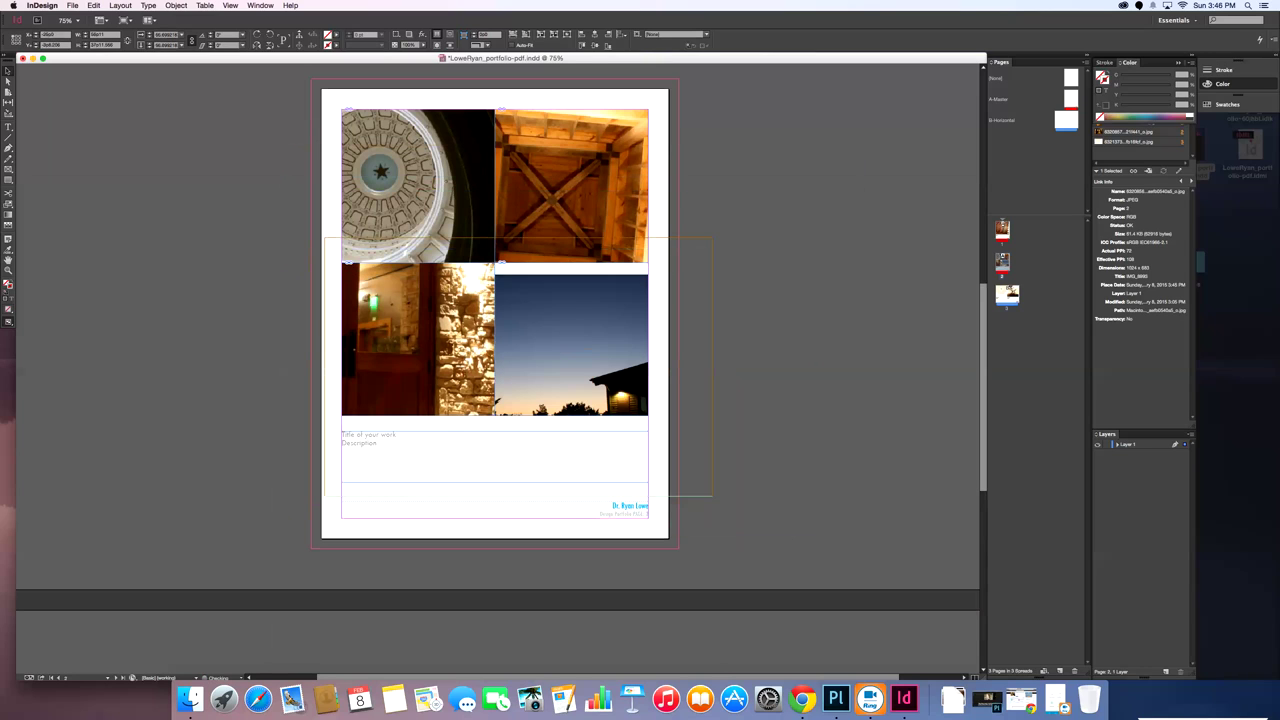
key(super+z)
drag(571, 339, 588, 310)
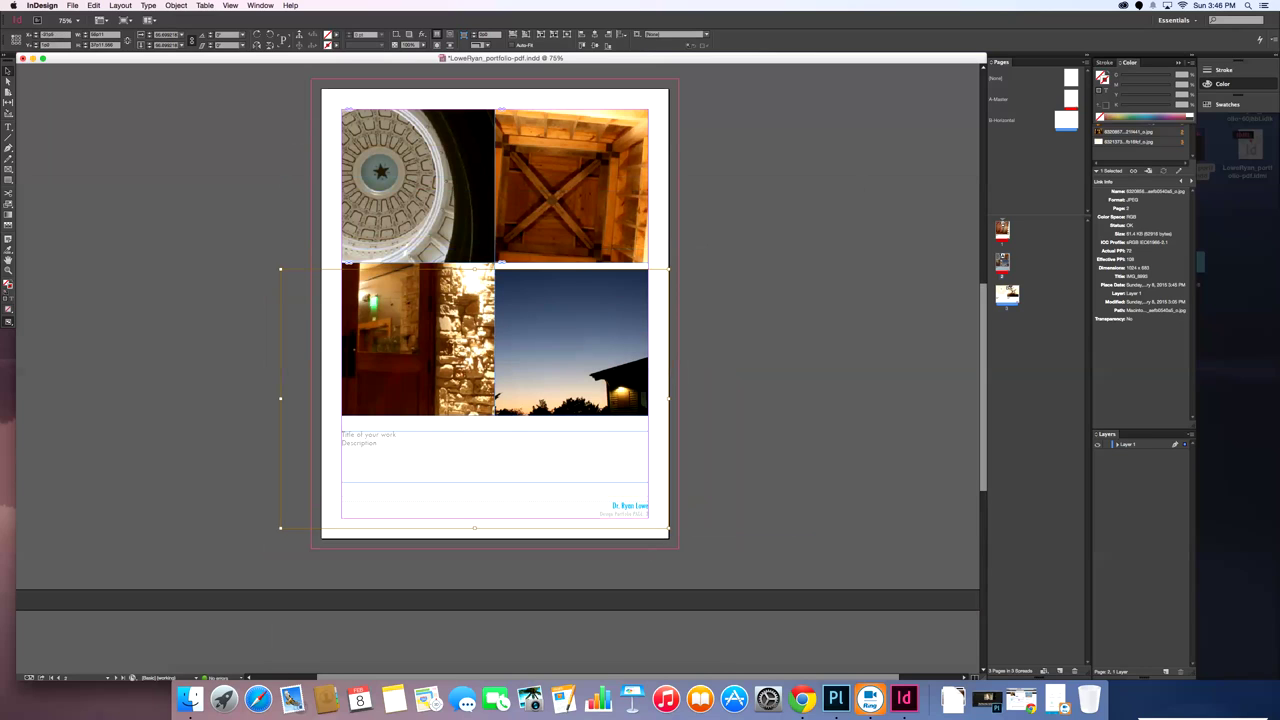
Scale the sunset pool photo down further and reposition it so the lit house and water fill page 2's lower-right frame.
drag(669, 269, 639, 290)
drag(571, 339, 606, 289)
key(super+z)
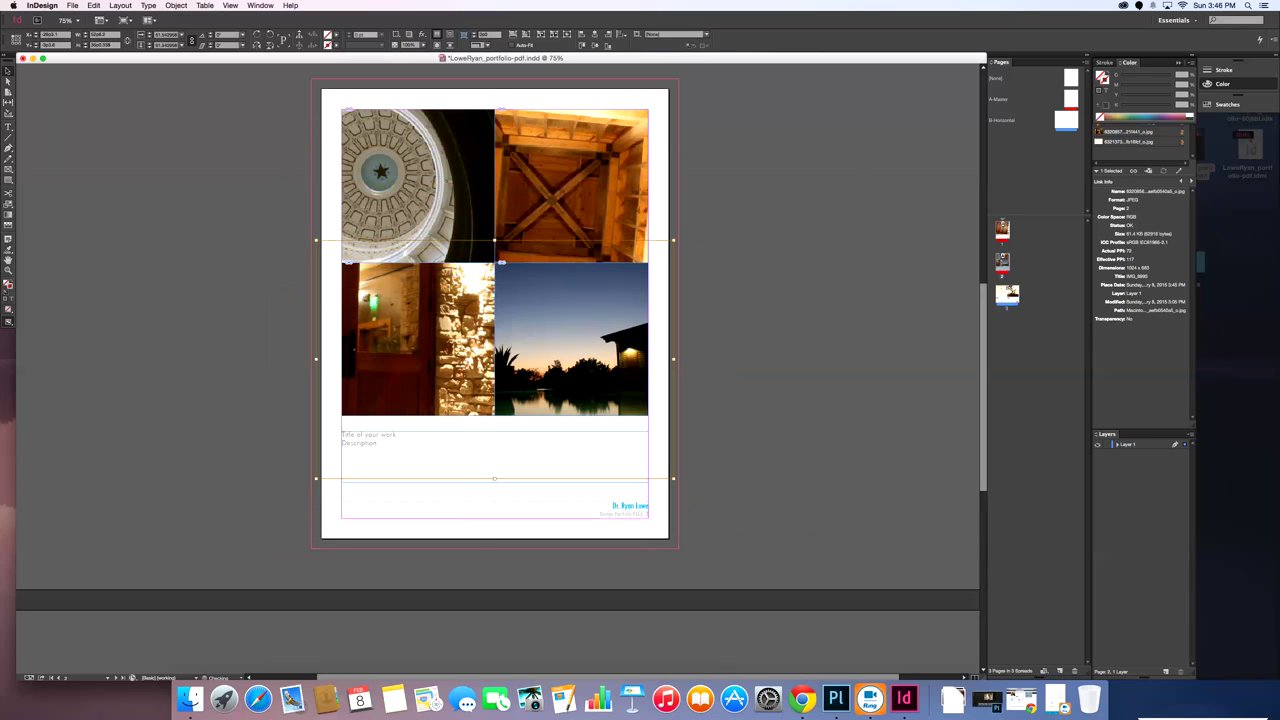
key(super+z)
key(super+z)
drag(655, 466, 646, 460)
drag(571, 339, 582, 339)
key(super+shift+a)
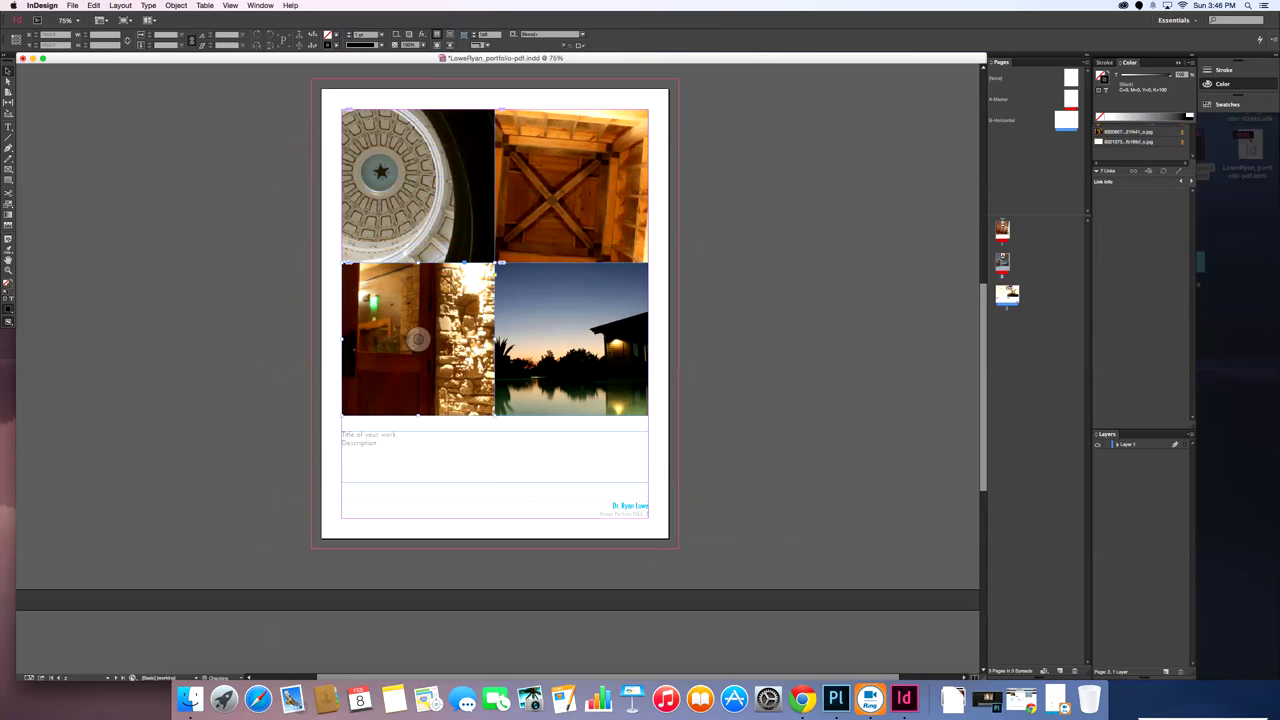
Scale the stone entrance photo to about 70% in page 2's lower-left frame and shift it to show the stone pillar and door.
click(418, 339)
key(super+z)
key(super+z)
key(super+z)
key(super+z)
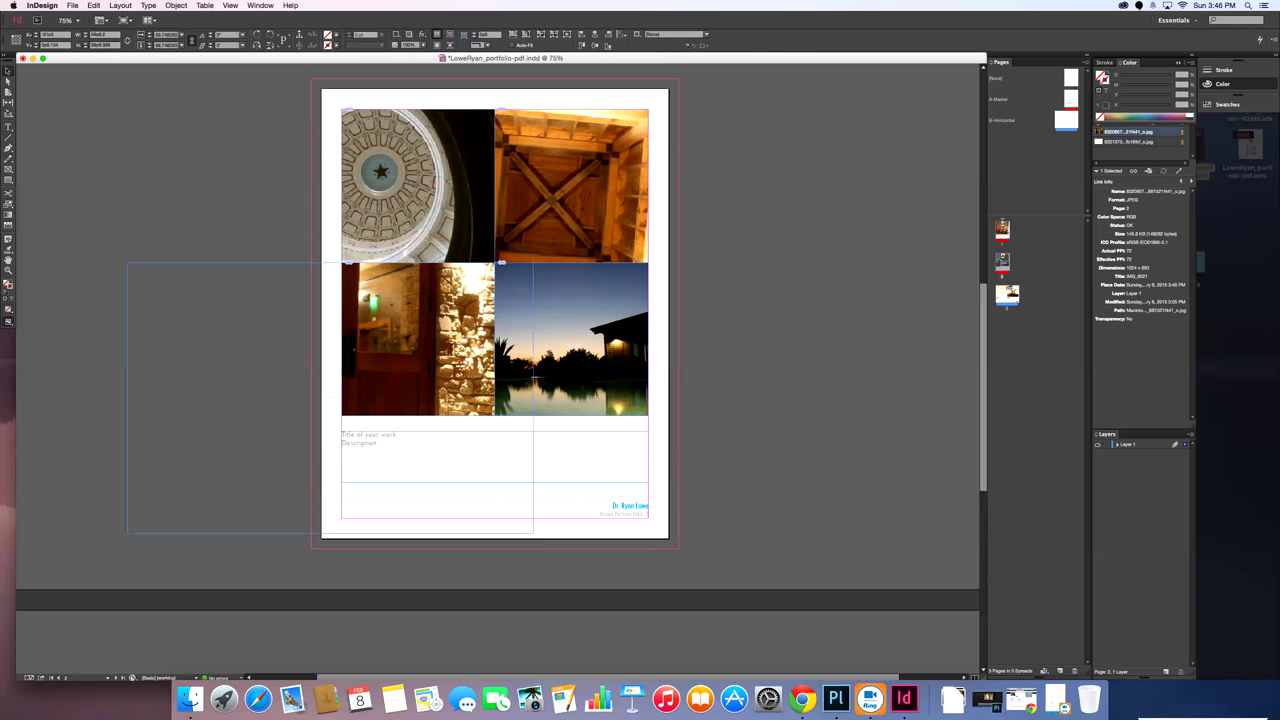
key(super+z)
key(super+z)
key(super+z)
key(super+z)
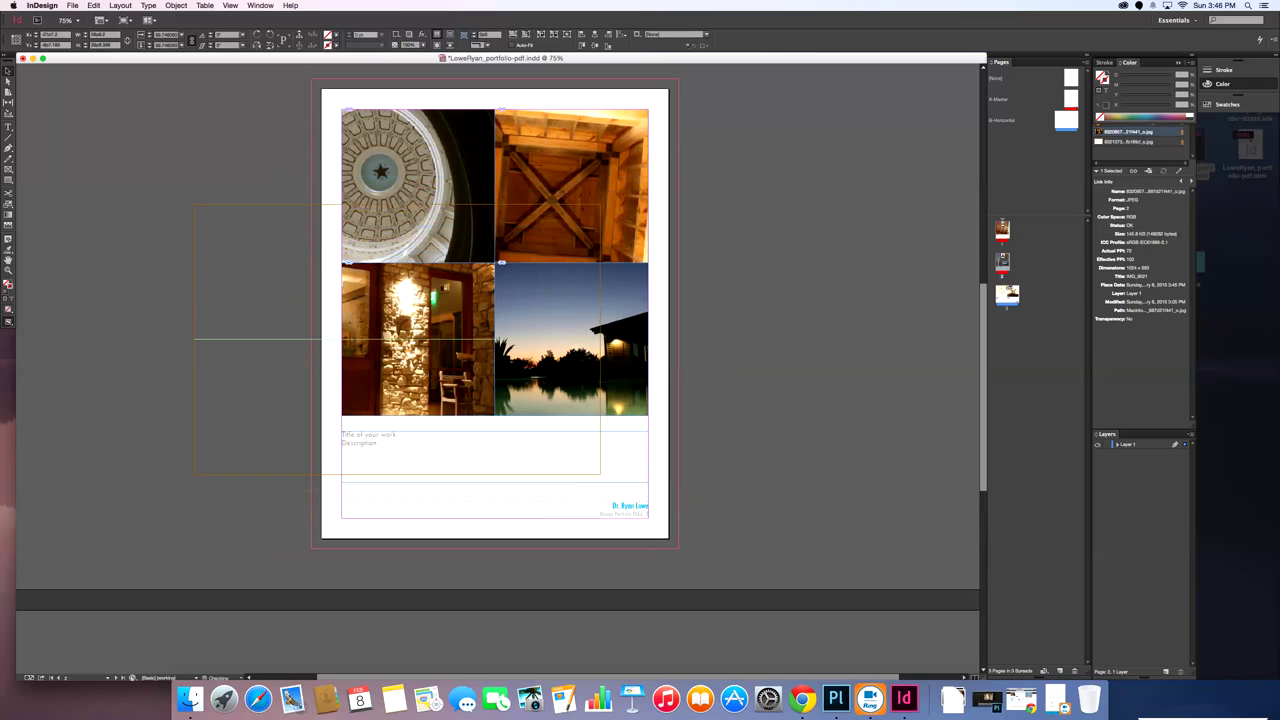
key(super+z)
Scale the wooden ceiling photo to about 70% in page 2's upper-right frame and reposition it around the crossed beams.
key(super+z)
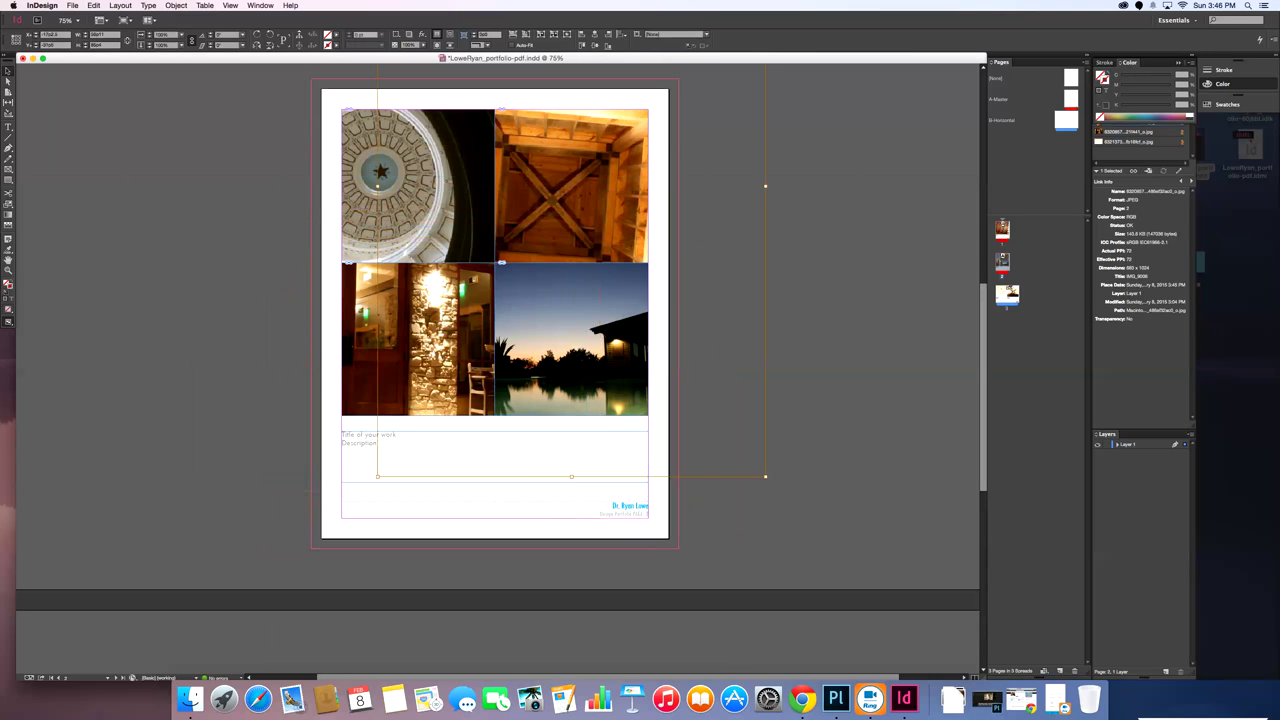
key(super+z)
key(super+z)
key(super+z)
key(super+z)
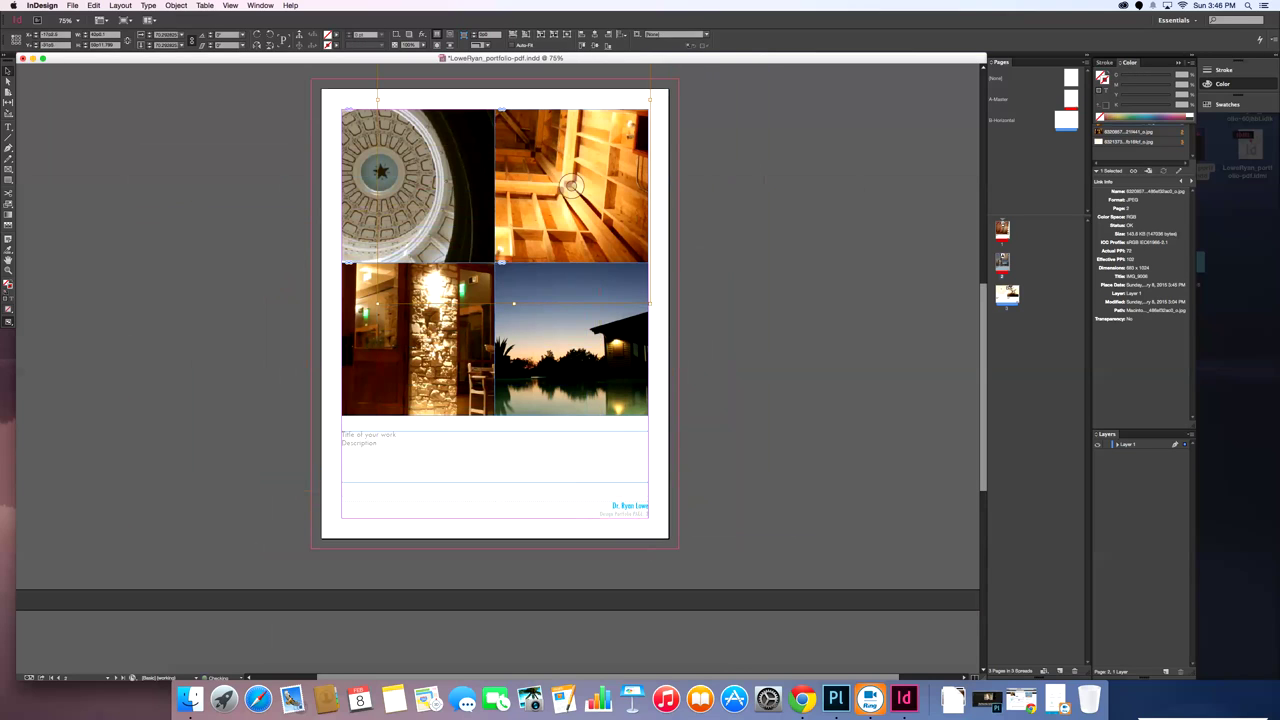
key(super+z)
key(super+z)
key(super+z)
key(super+z)
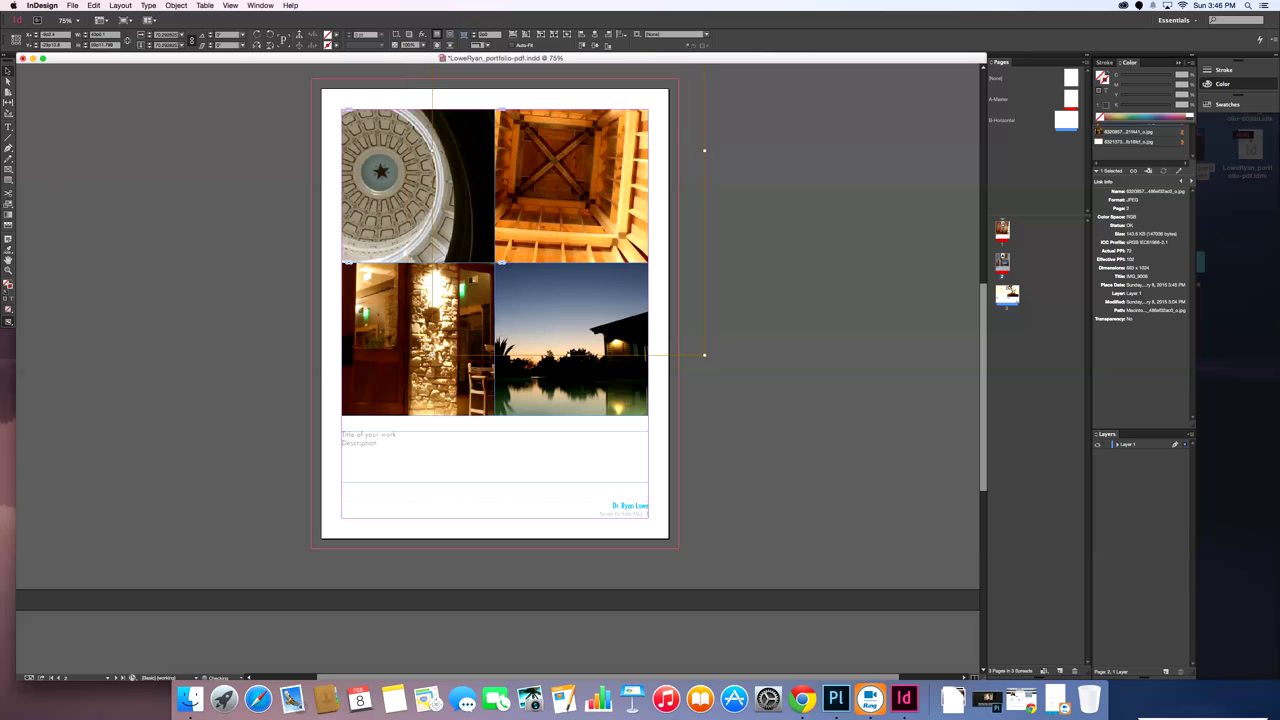
key(super+z)
key(super+z)
Review the cropping of the cash register photo on page 1 and the two photos on page 3.
key(super+z)
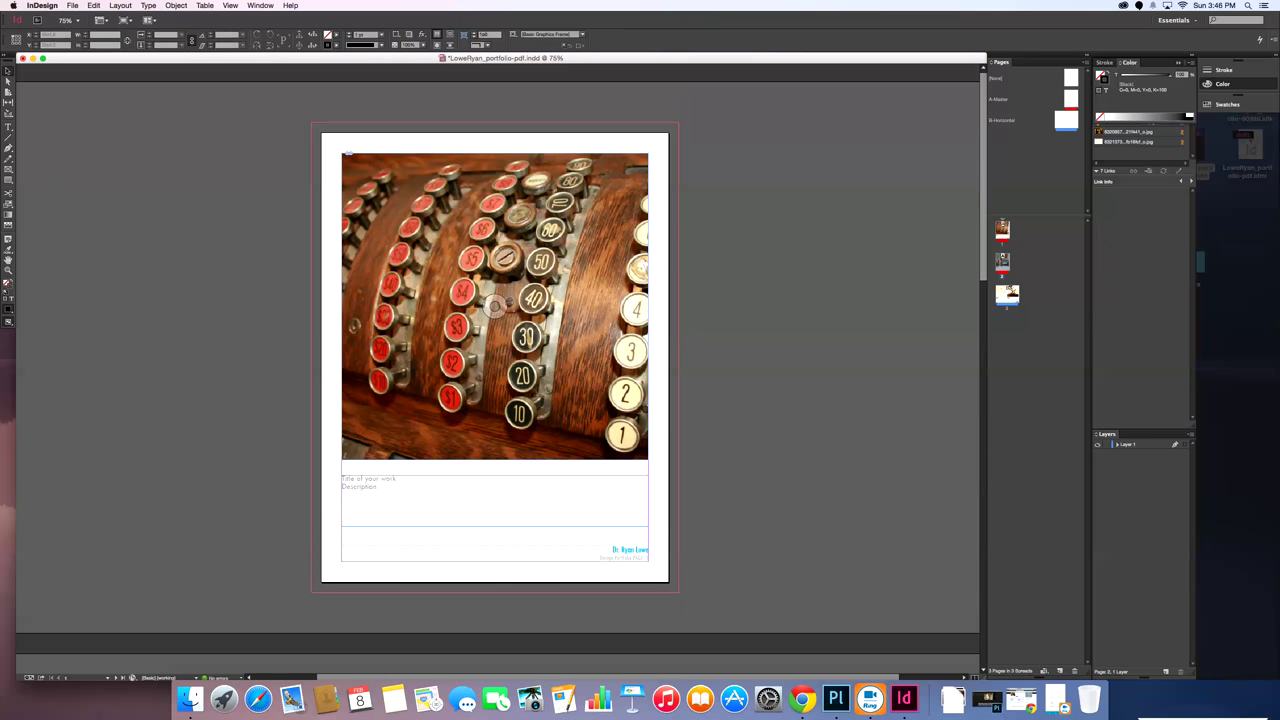
key(super+z)
key(super+z)
key(super+z)
key(super+z)
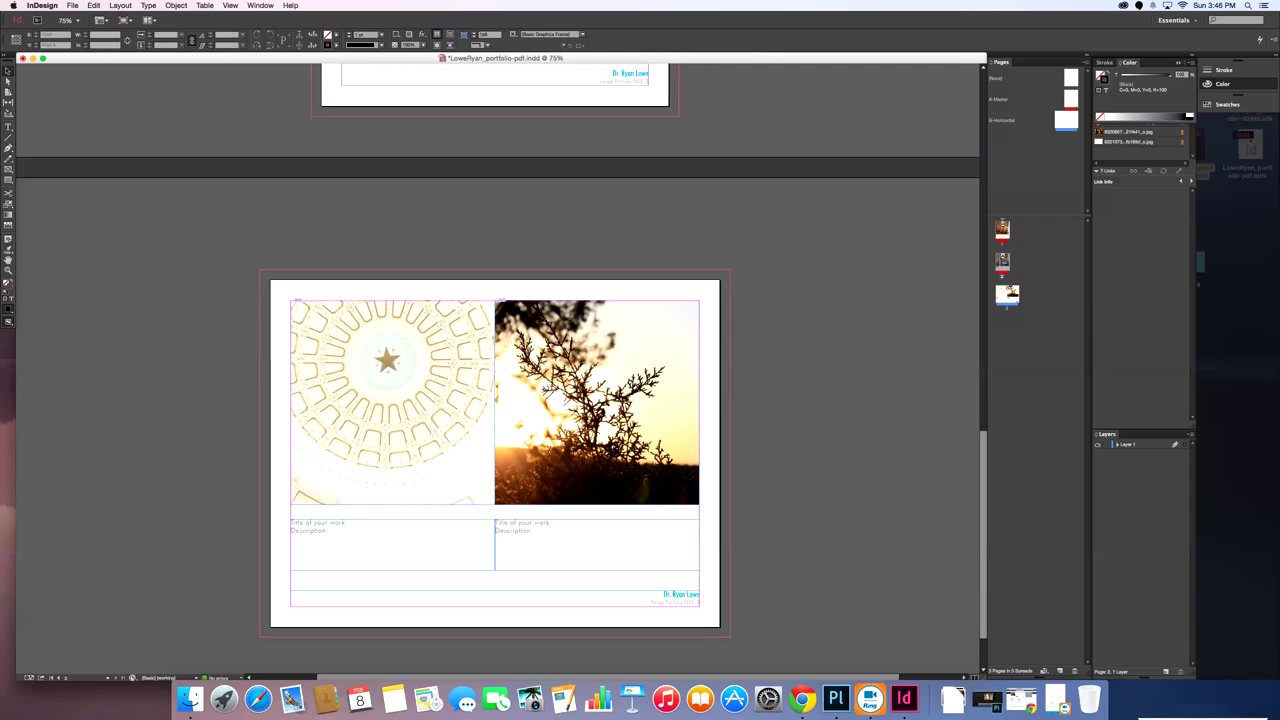
scroll(620, 350, down, 3)
click(620, 350)
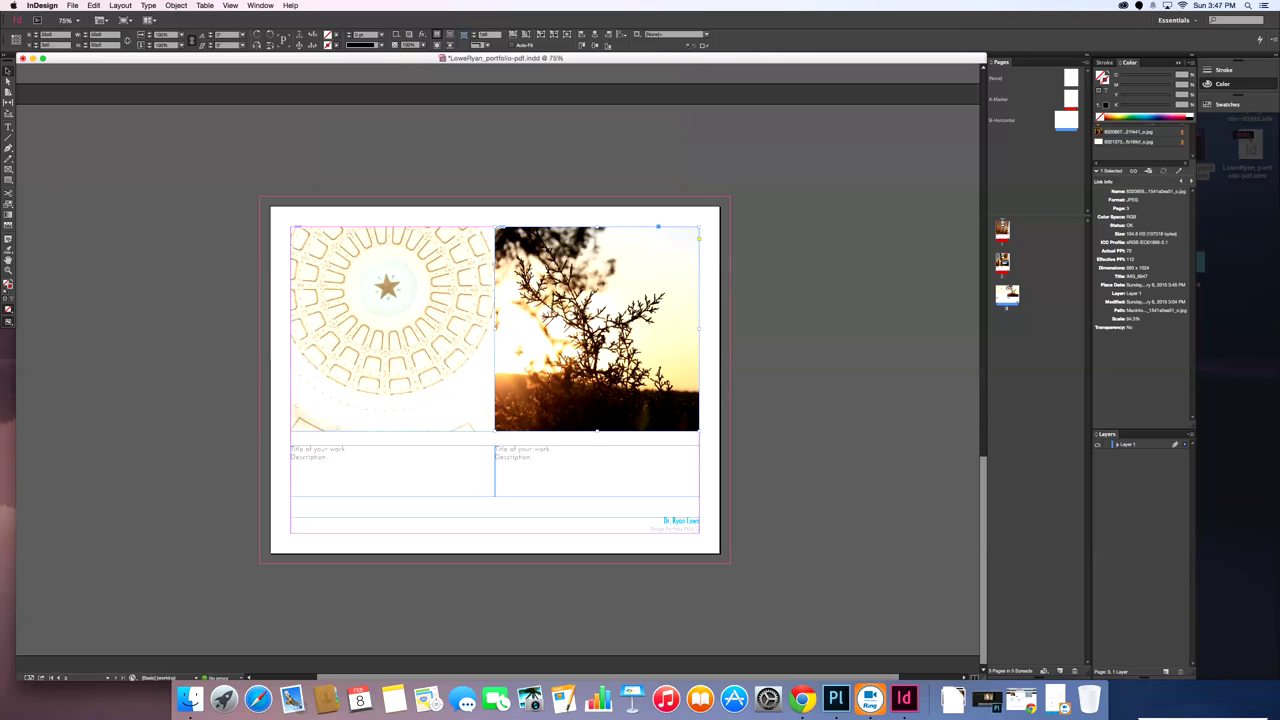
Insert one page after page 3 based on A-Master.
right_click(1010, 338)
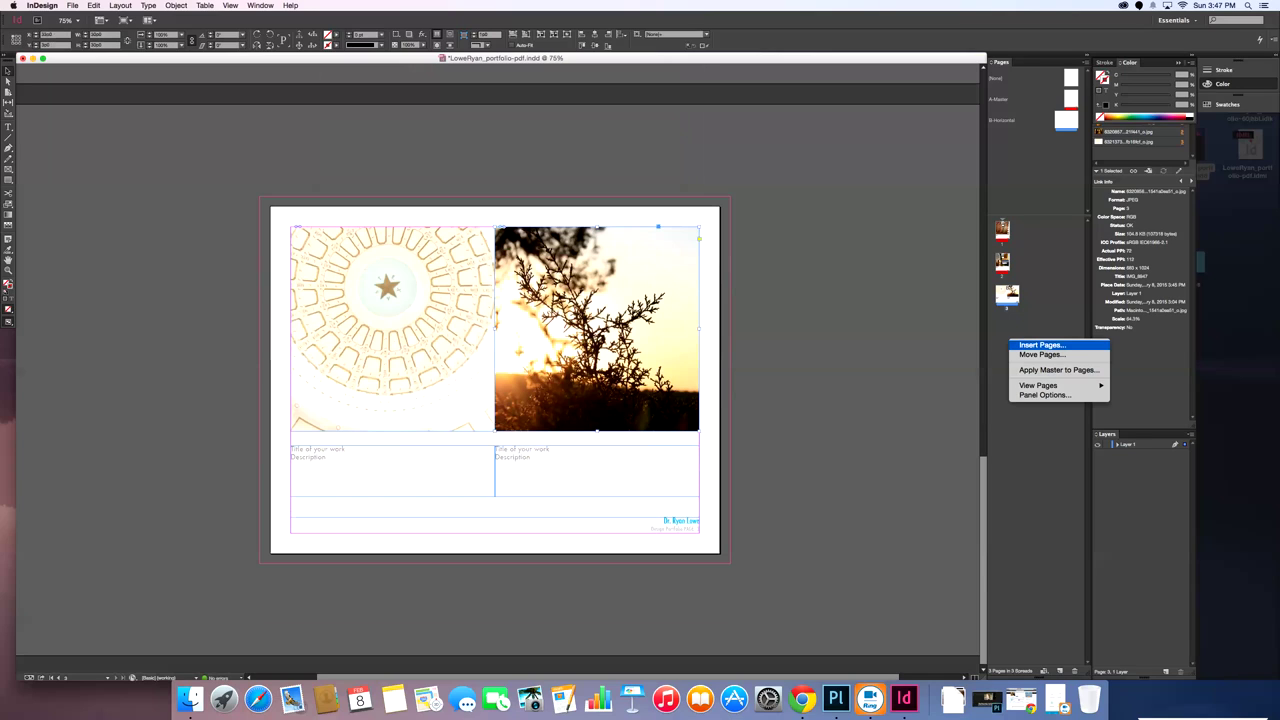
click(1042, 344)
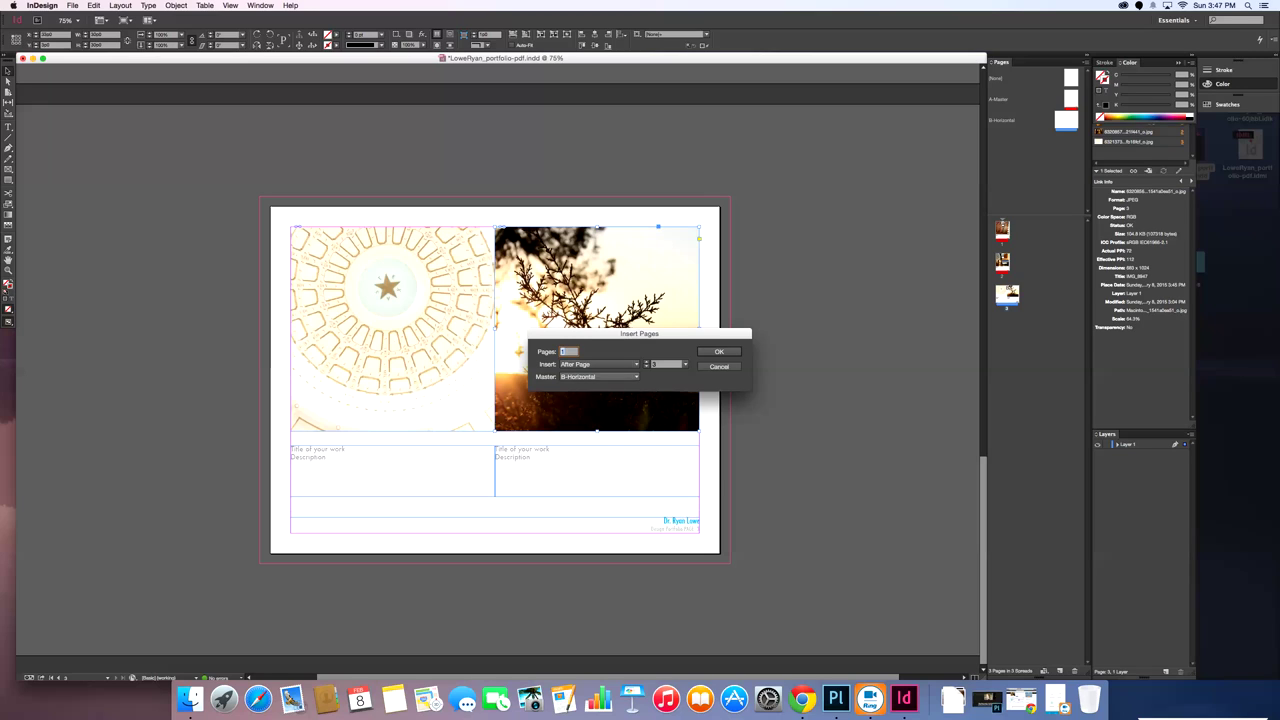
click(599, 377)
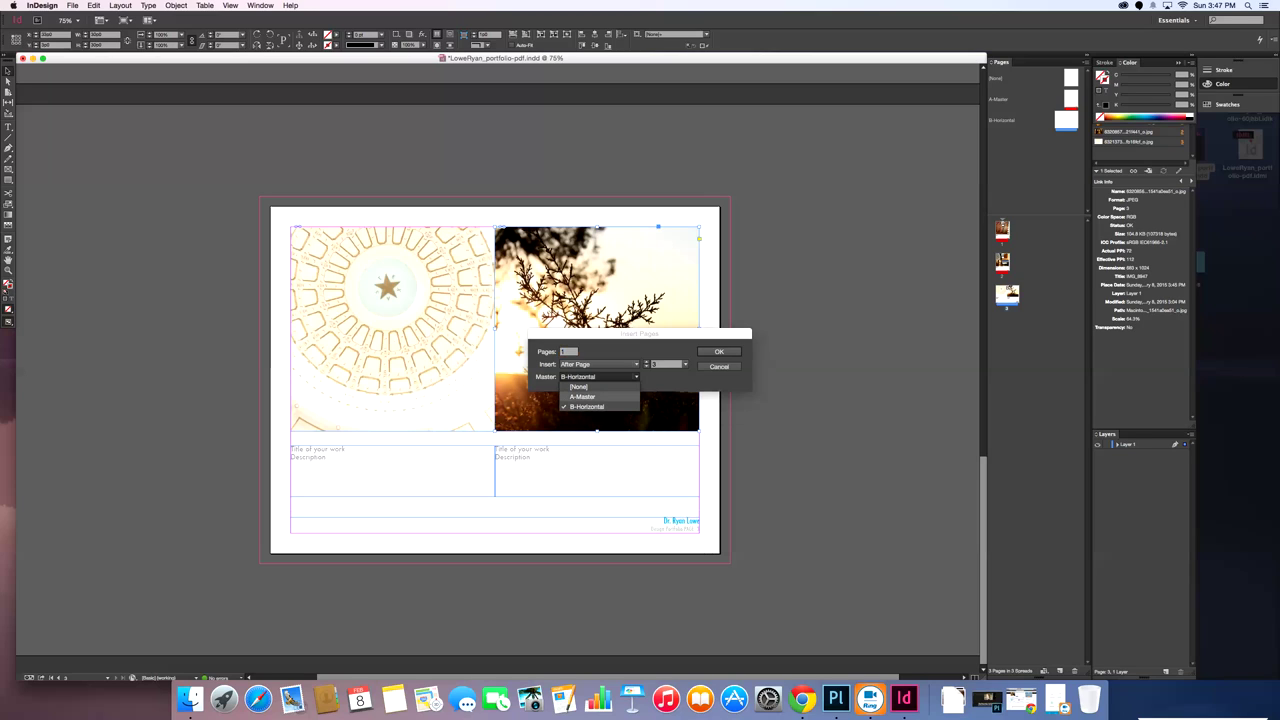
click(583, 397)
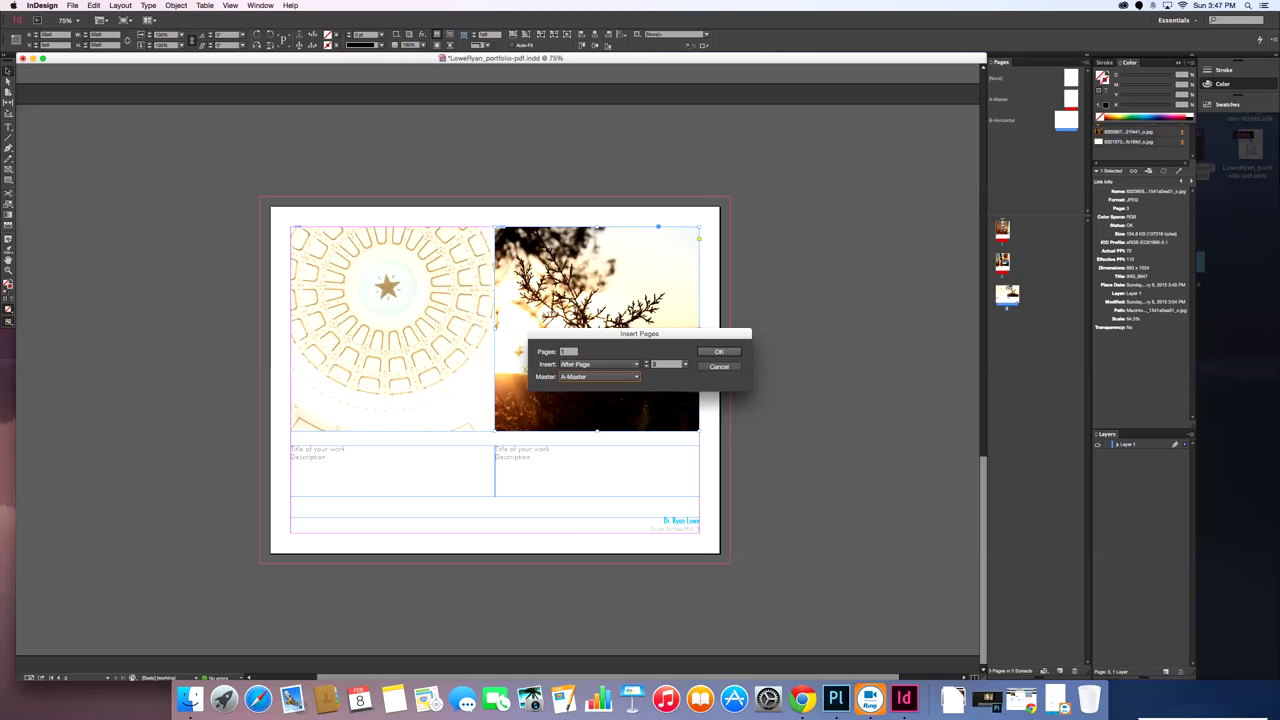
key(Return)
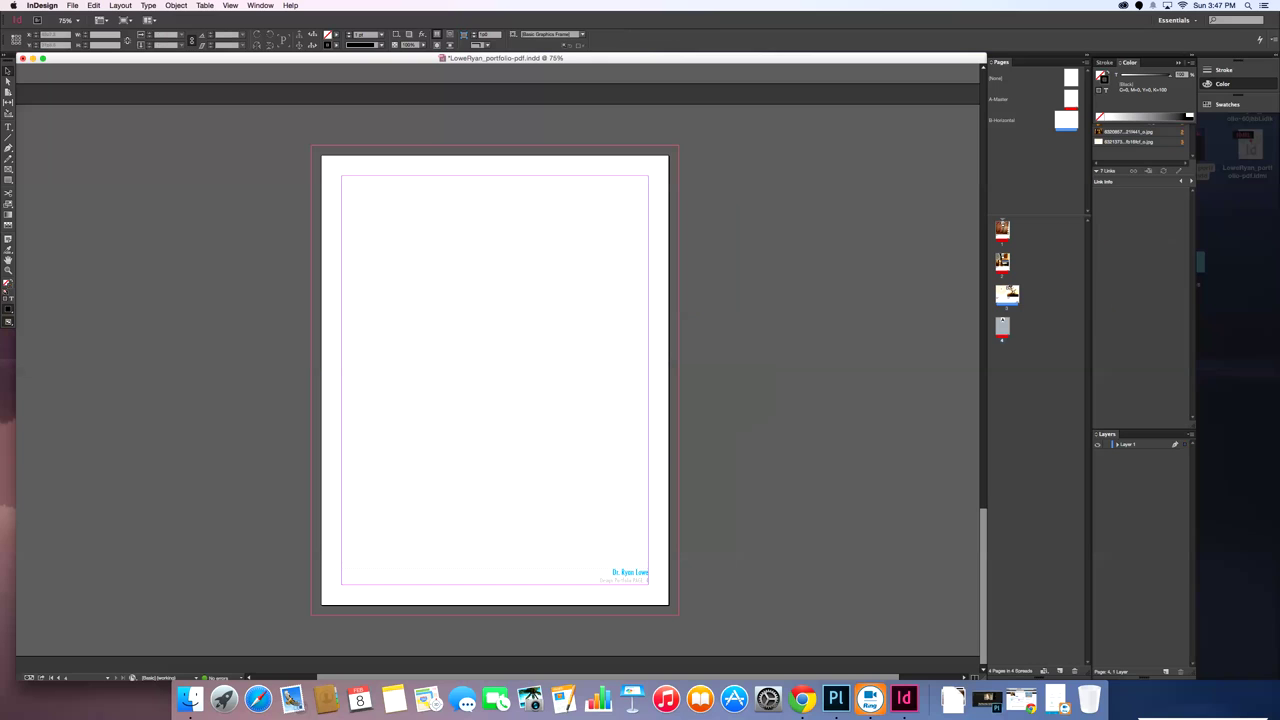
Compare page 3 with the new page 4 in preview mode, examining the footer text and page number supplied by the master.
double_click(1007, 292)
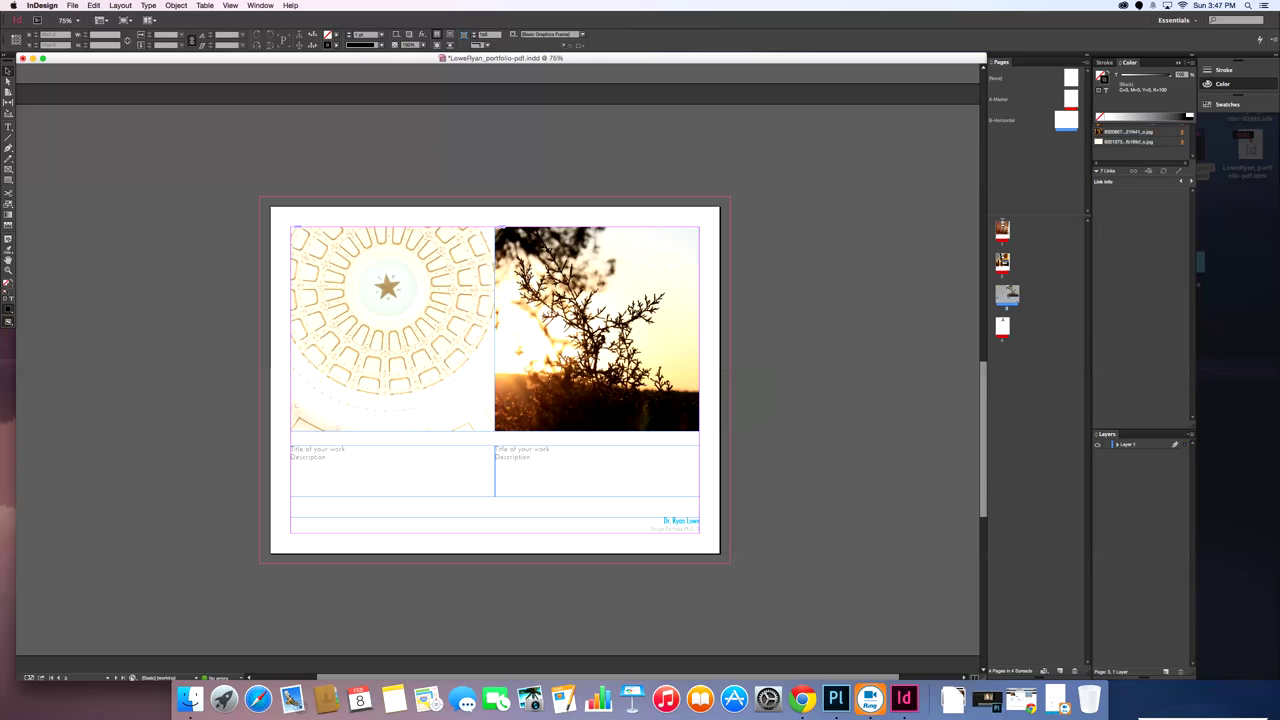
key(w)
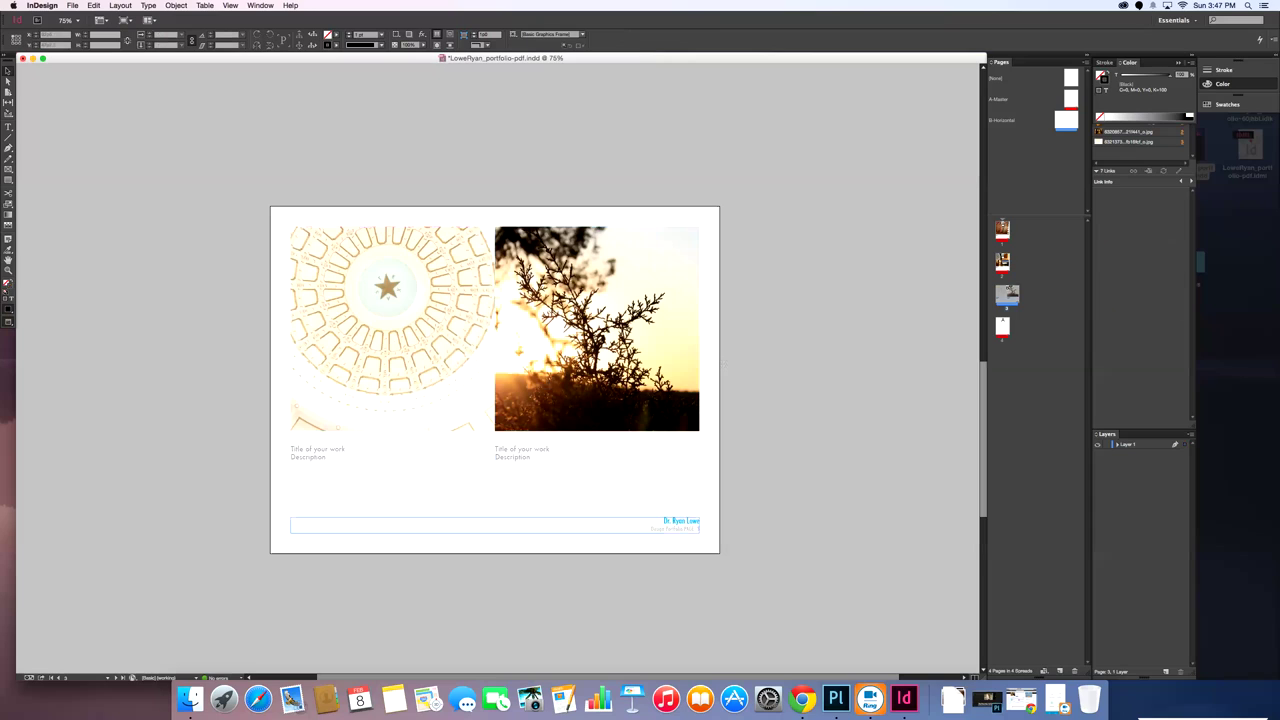
double_click(1002, 326)
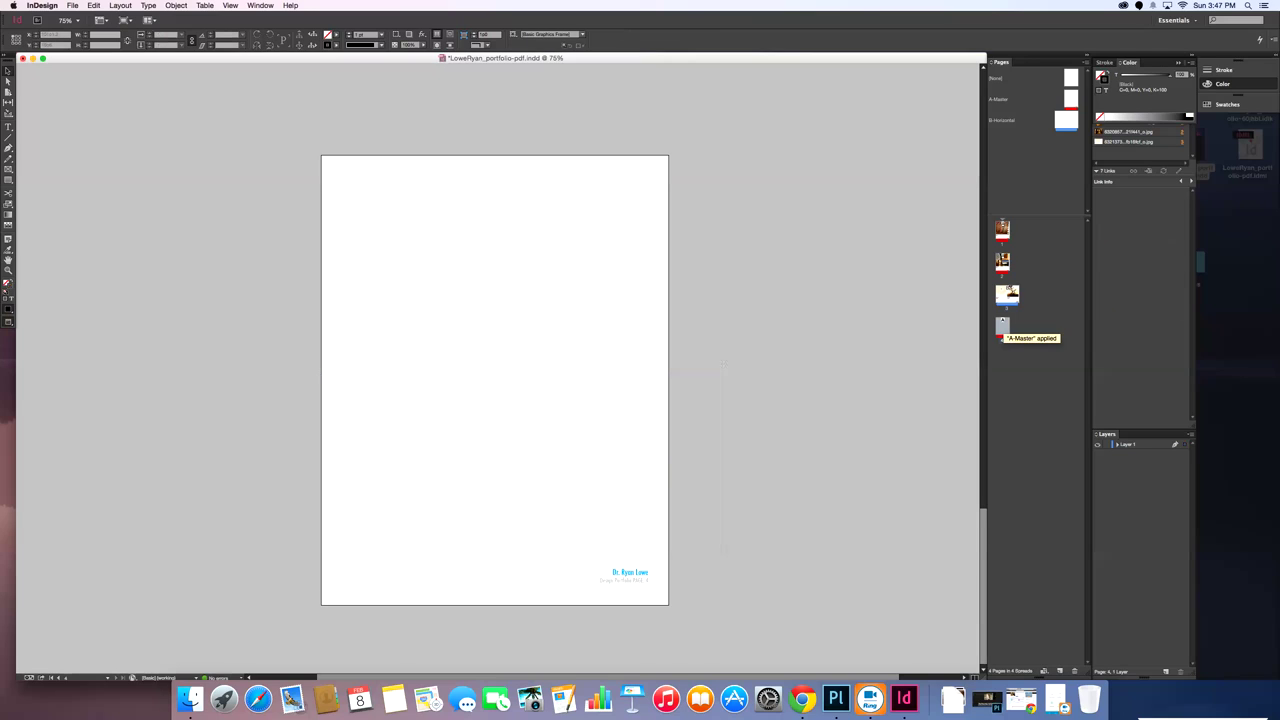
key(super+1)
scroll(498, 368, down, 3)
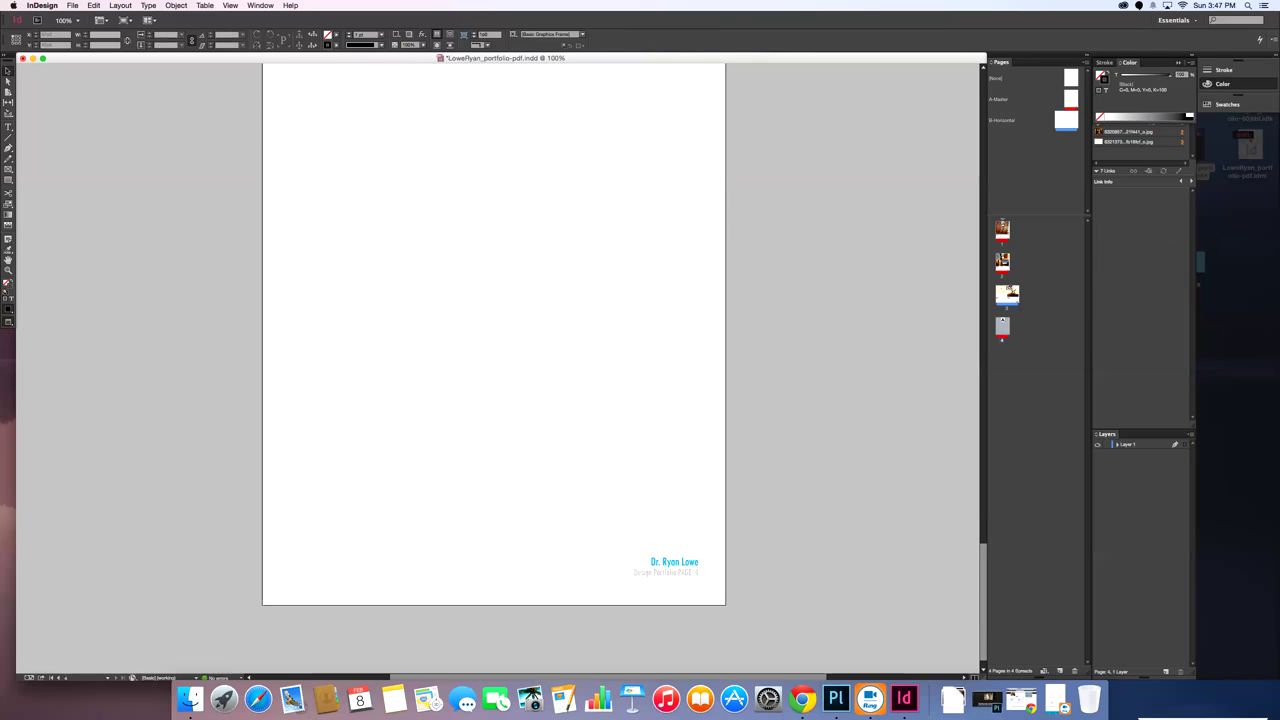
scroll(494, 370, up, 5)
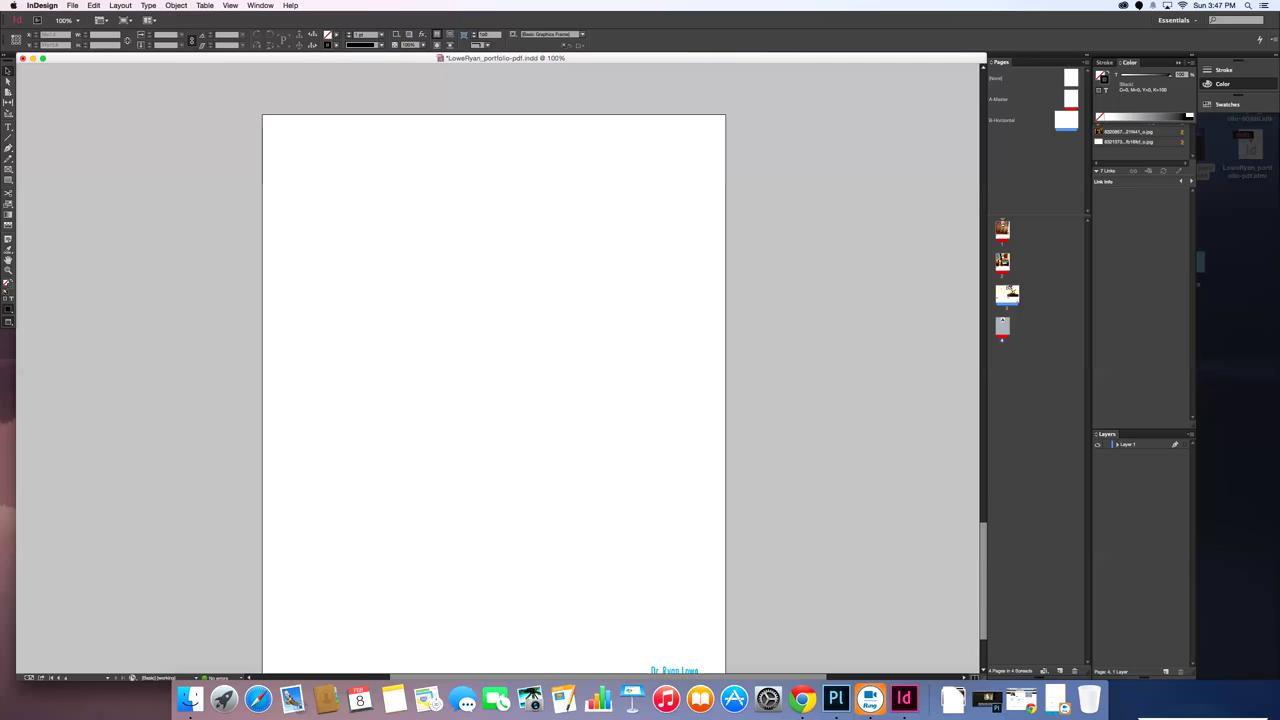
scroll(494, 380, down, 3)
scroll(494, 380, up, 2)
scroll(494, 380, down, 1)
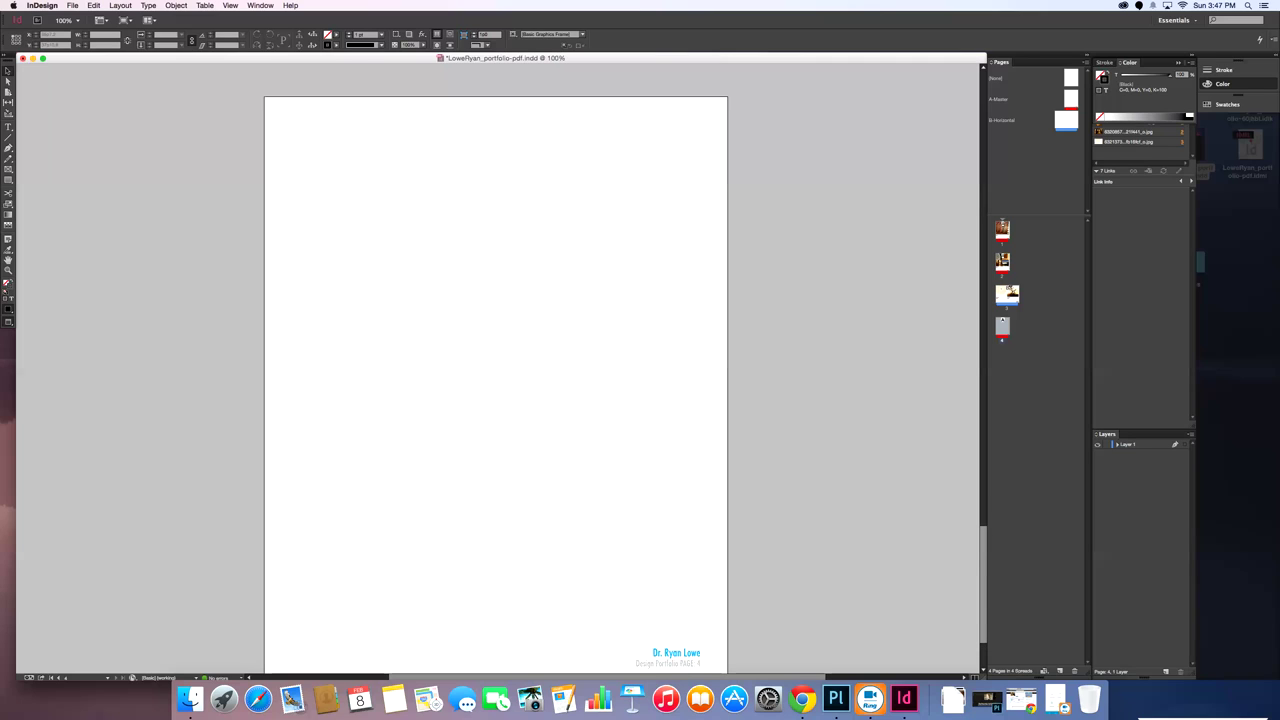
key(w)
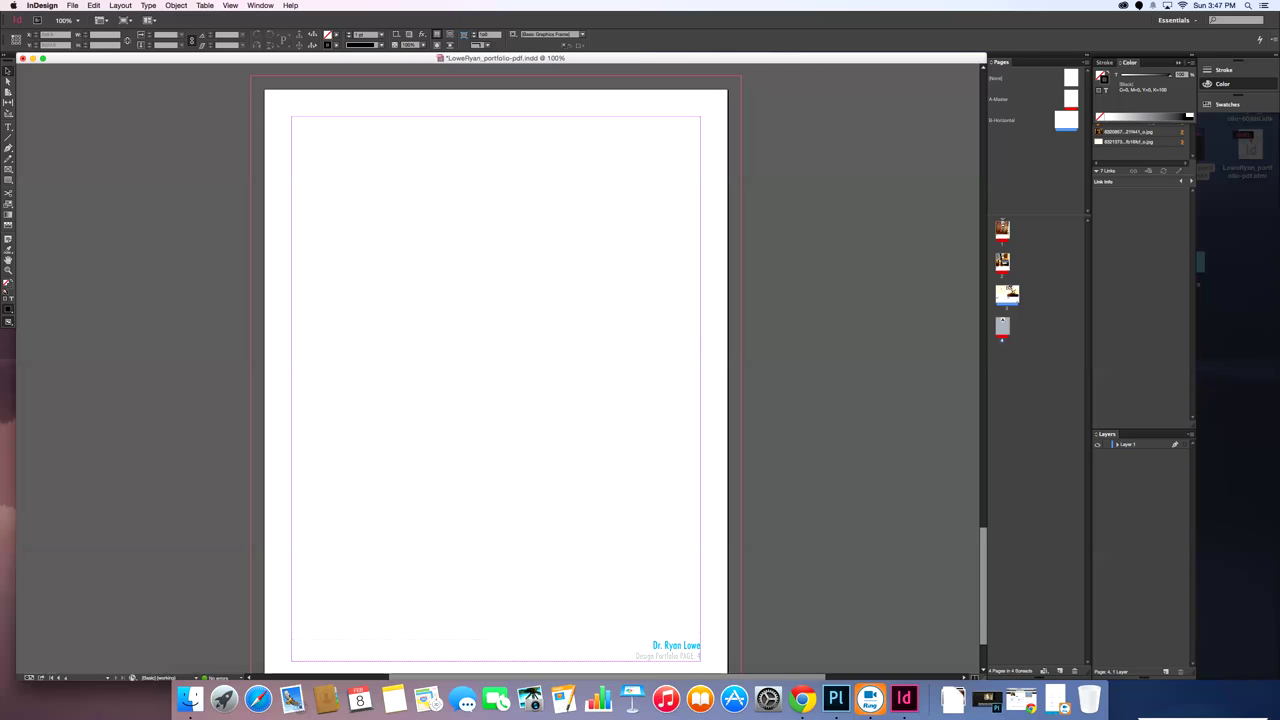
Draw a rectangular graphic frame on page 4 spanning the full margin width, from the upper margin to just above the footer.
key(f)
click(8, 169)
mouse_move(291, 117)
mouse_down()
mouse_move(700, 606)
mouse_move(700, 623)
mouse_up()
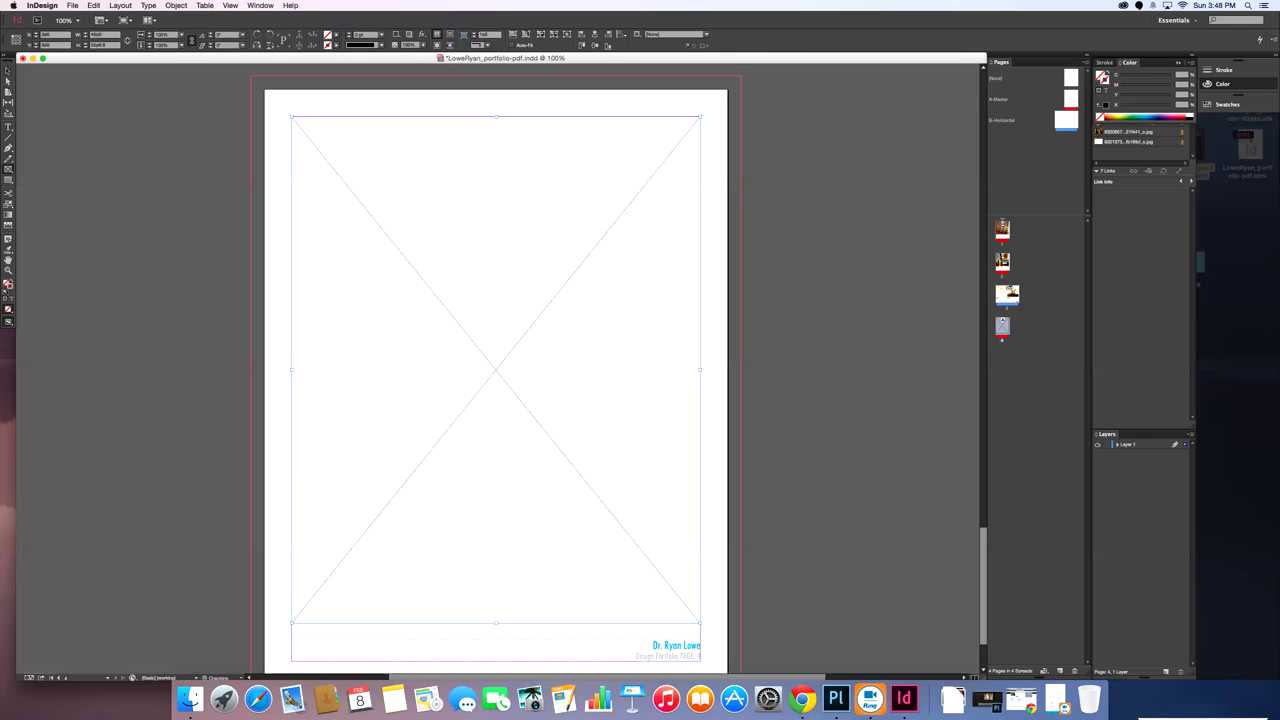
key(v)
drag(496, 117, 505, 117)
key(super+z)
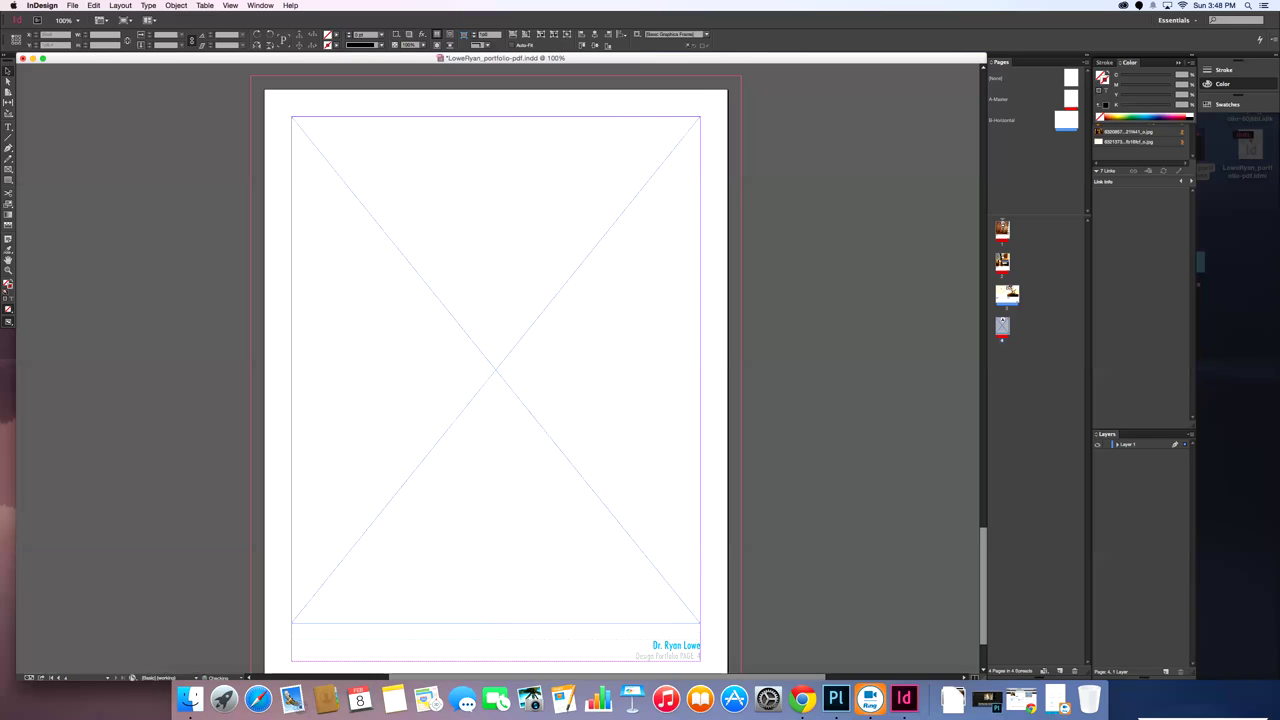
key(w)
key(w)
click(618, 117)
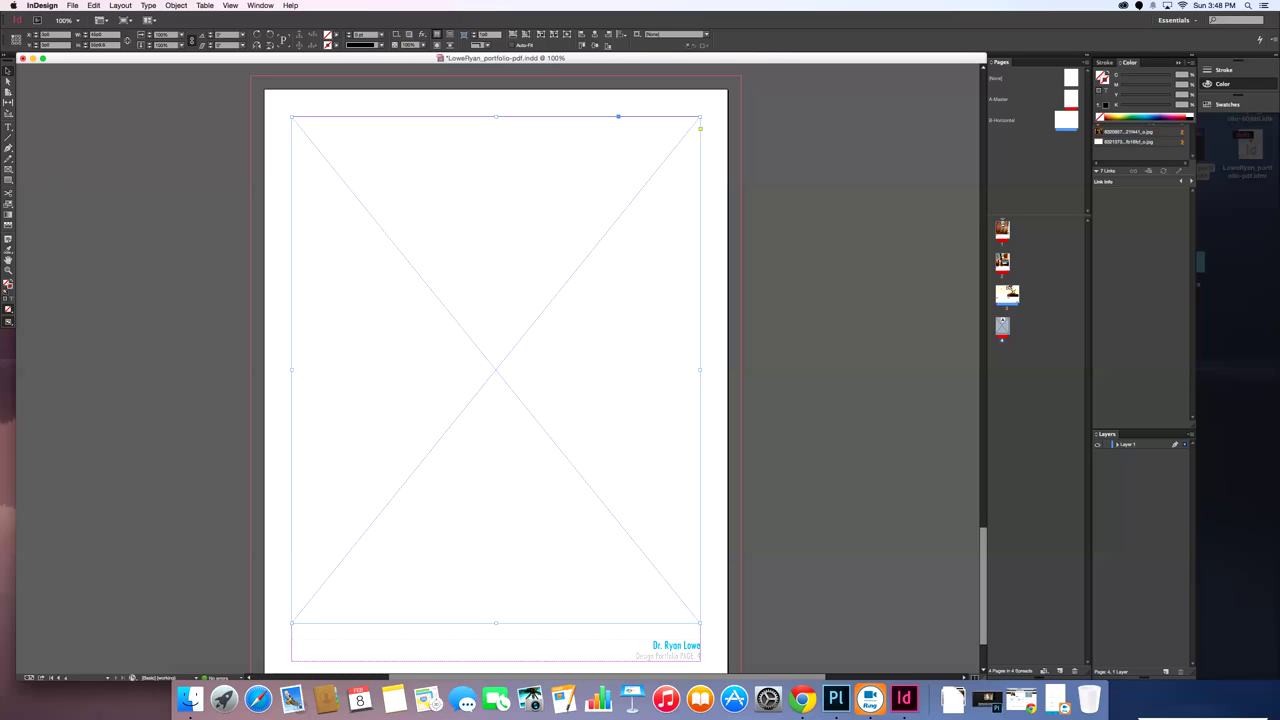
right_click(608, 277)
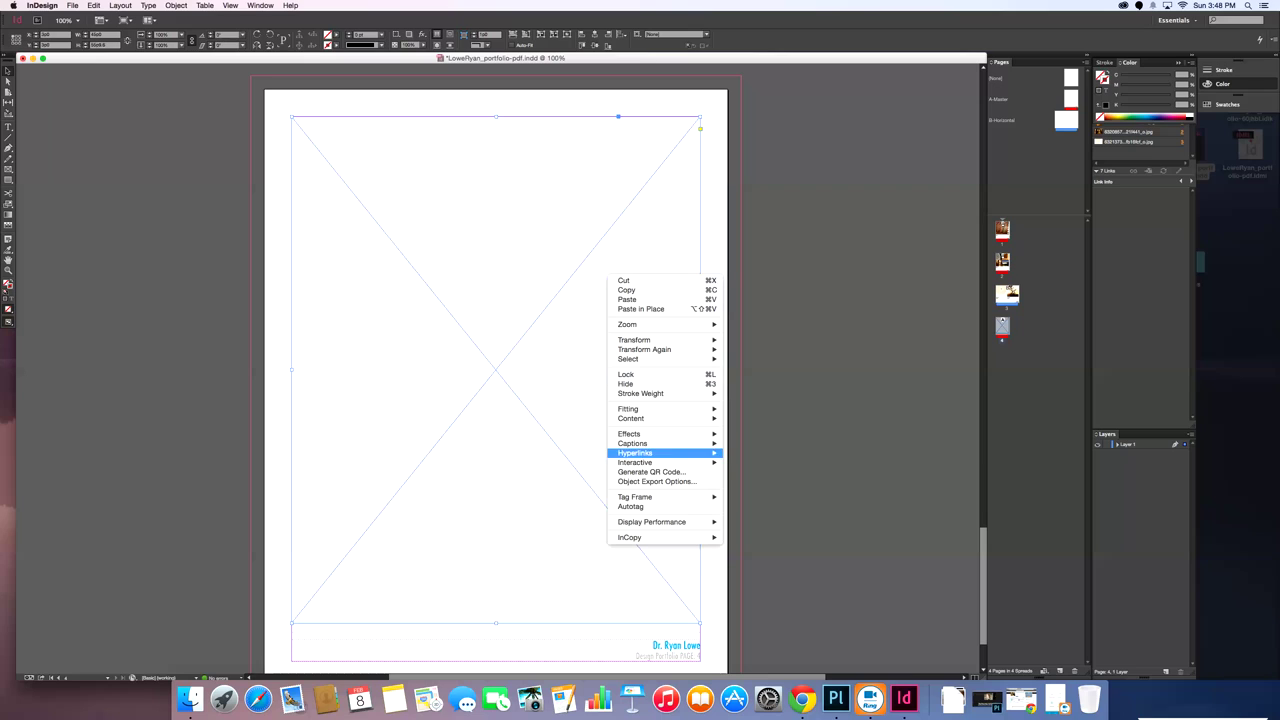
mouse_move(640, 409)
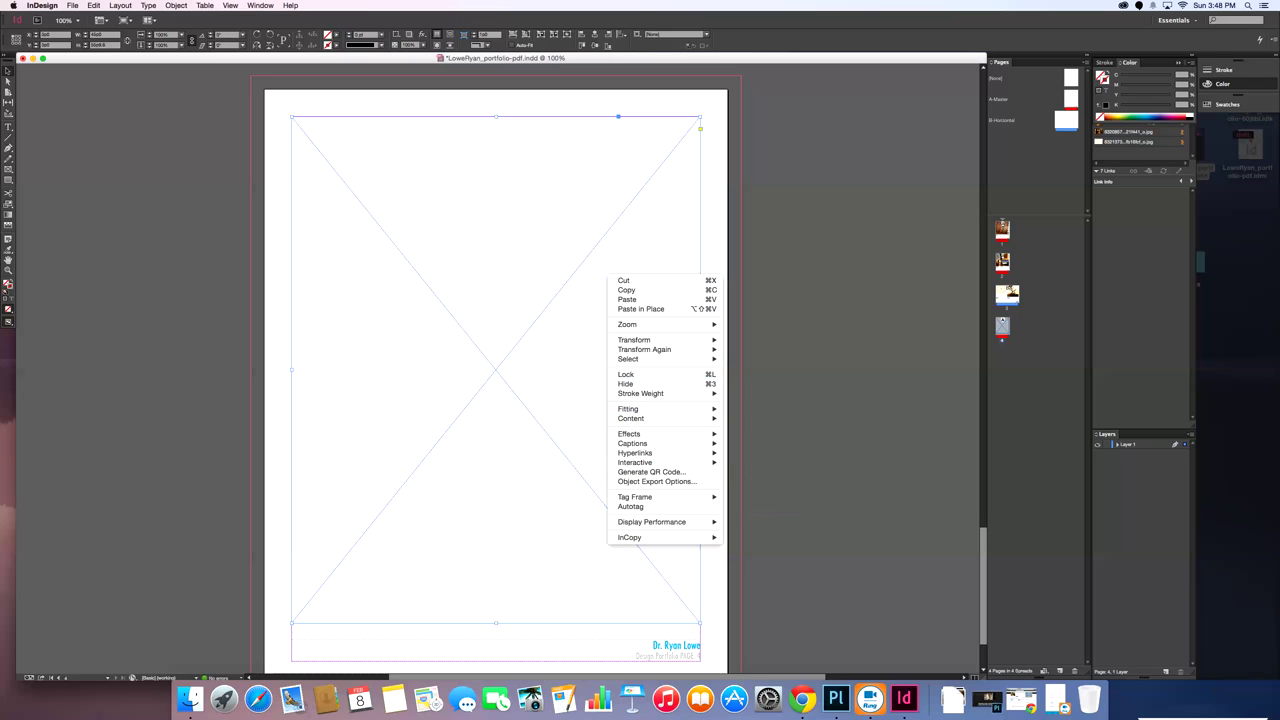
key(Escape)
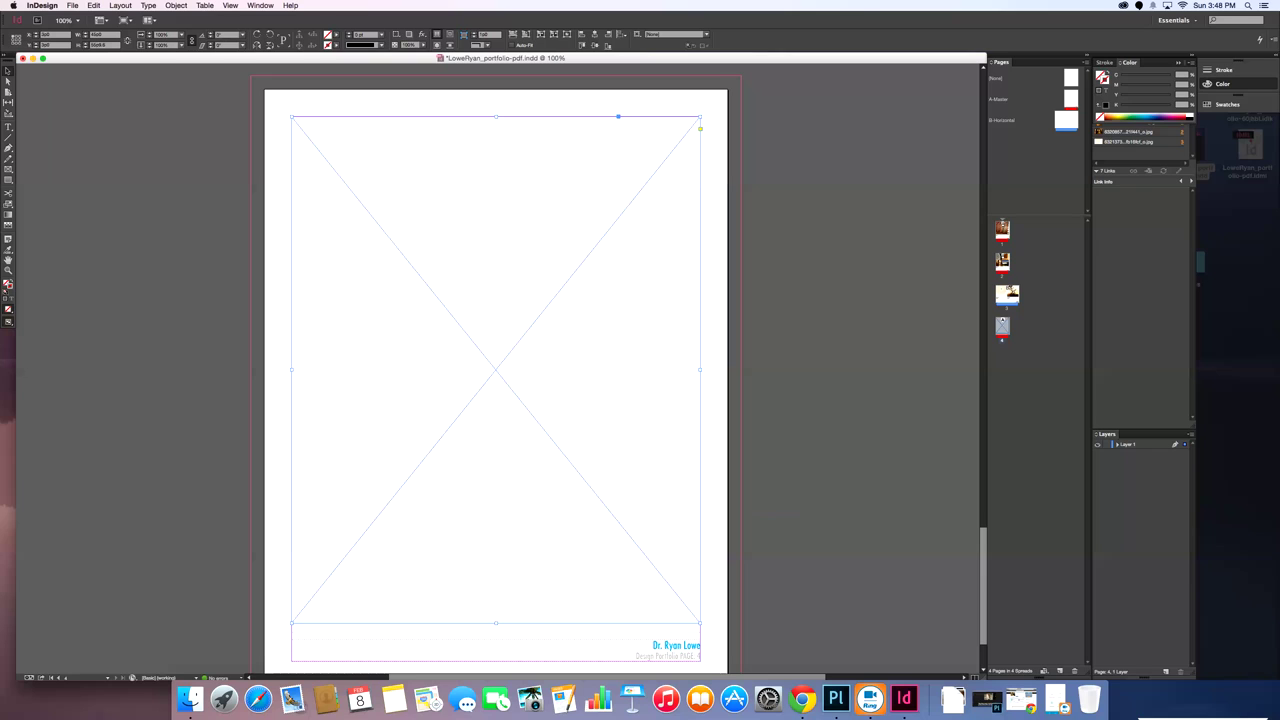
key(super+r)
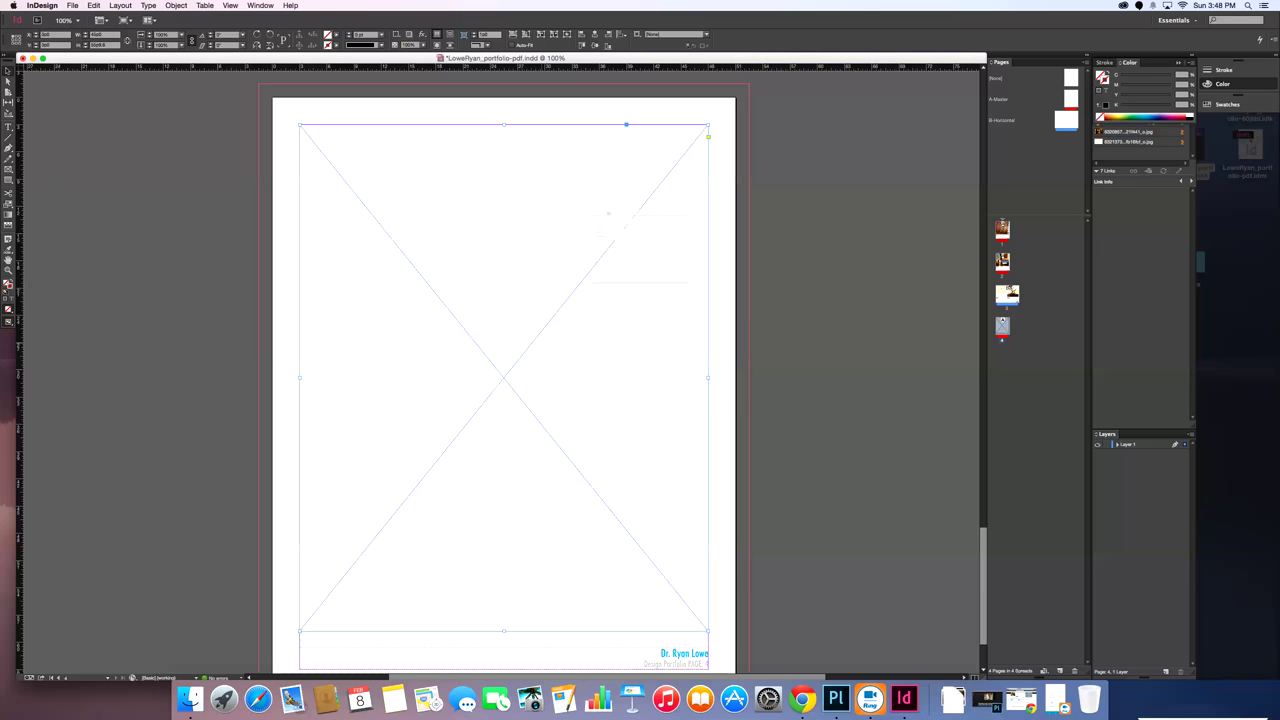
key(super+d)
click(694, 159)
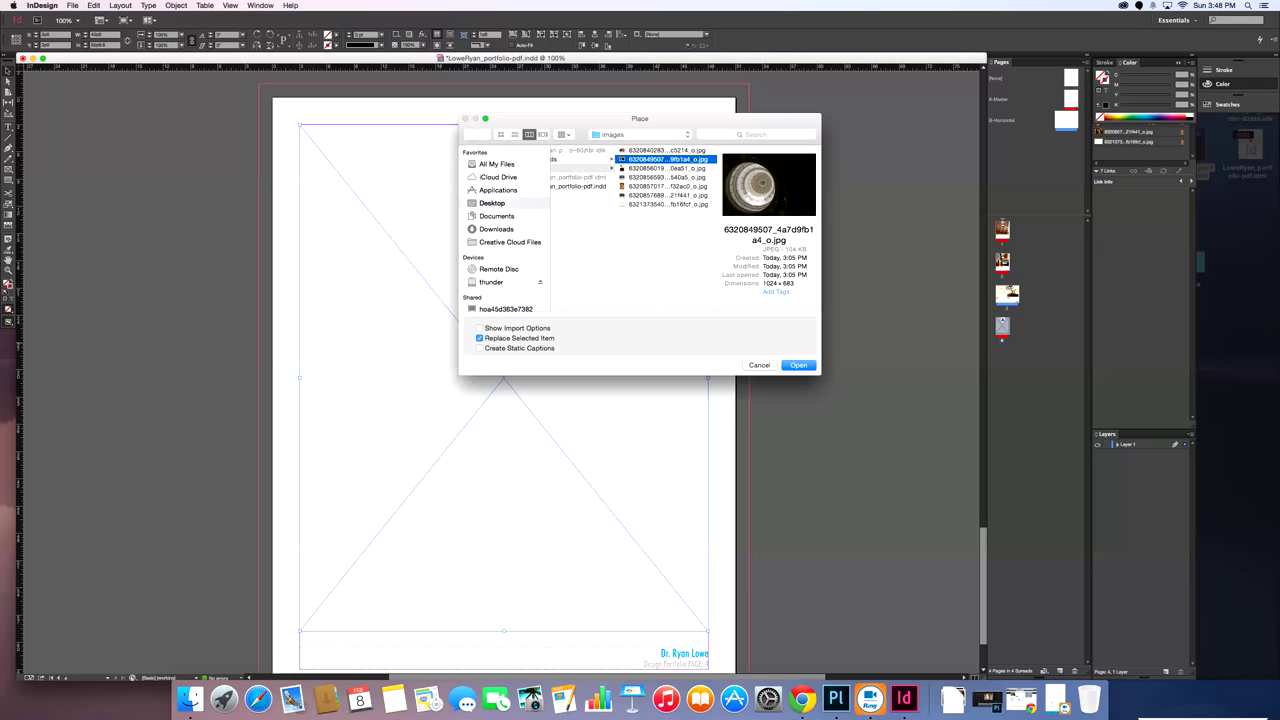
click(686, 168)
click(682, 177)
click(680, 168)
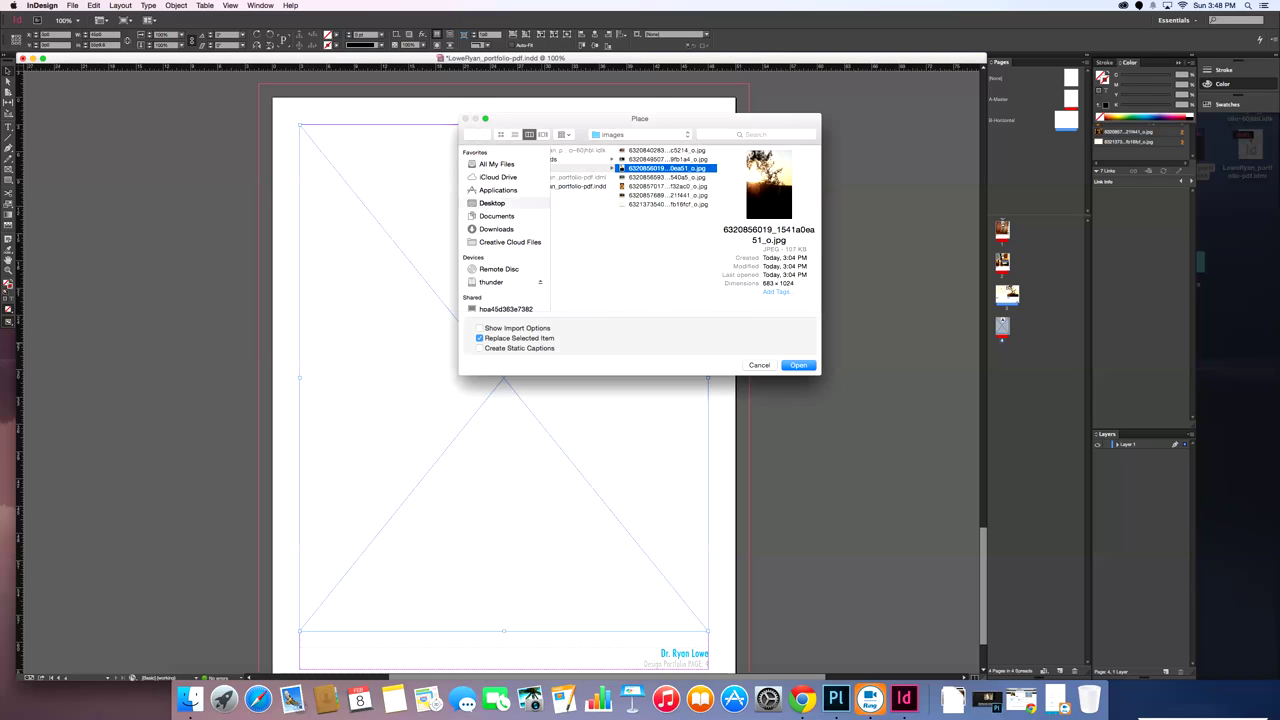
key(Return)
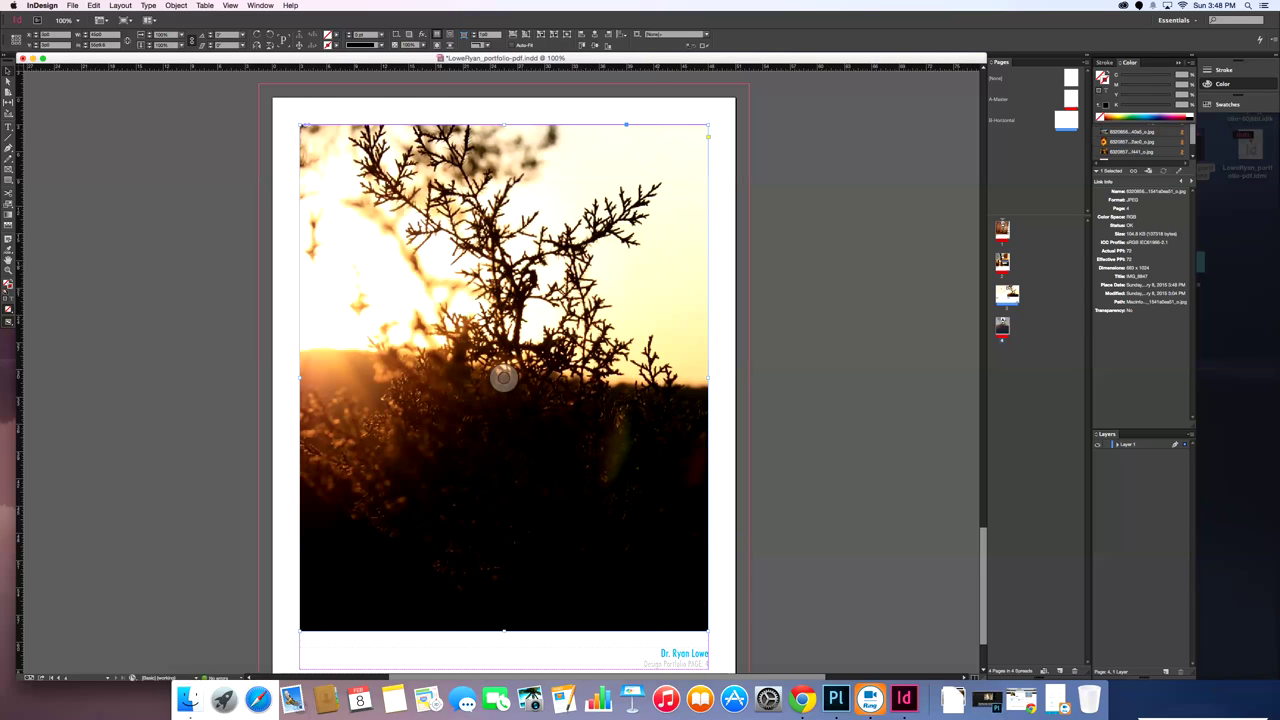
Scale the sunset branch photo down to about 85% inside page 4's frame and shift it to show the darker branches above.
key(super+minus)
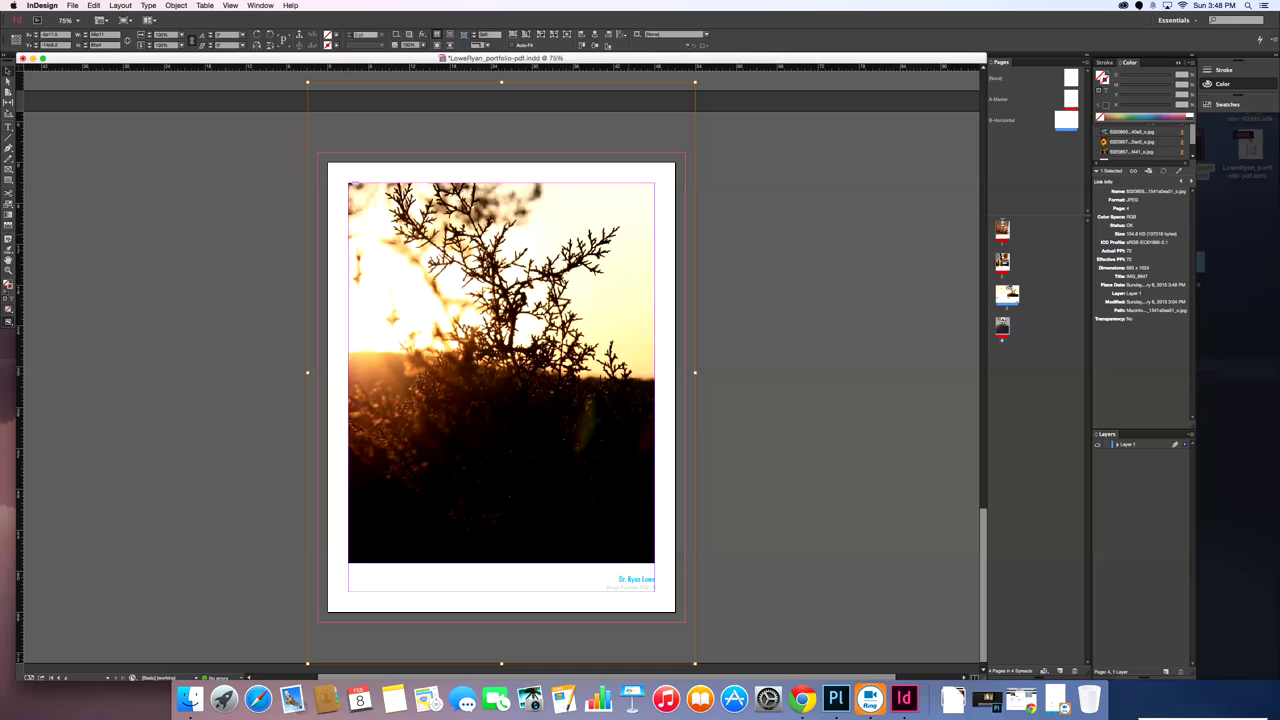
key(super+minus)
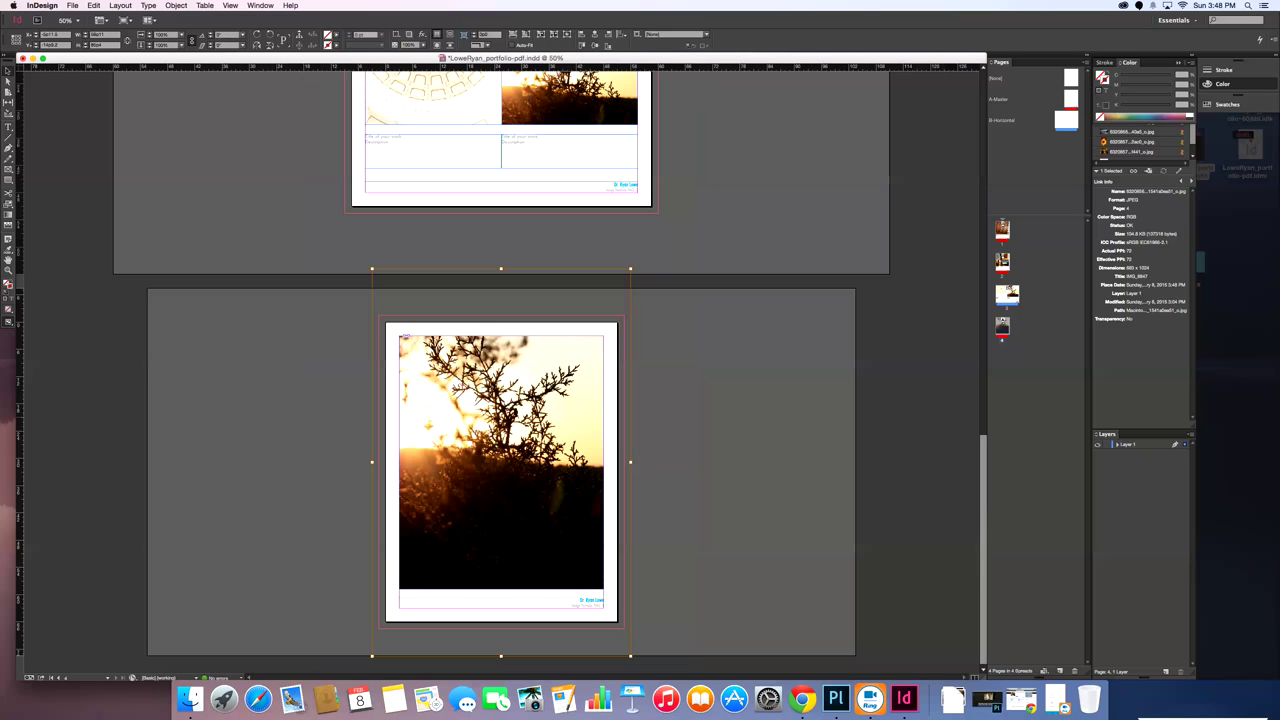
key(super+equal)
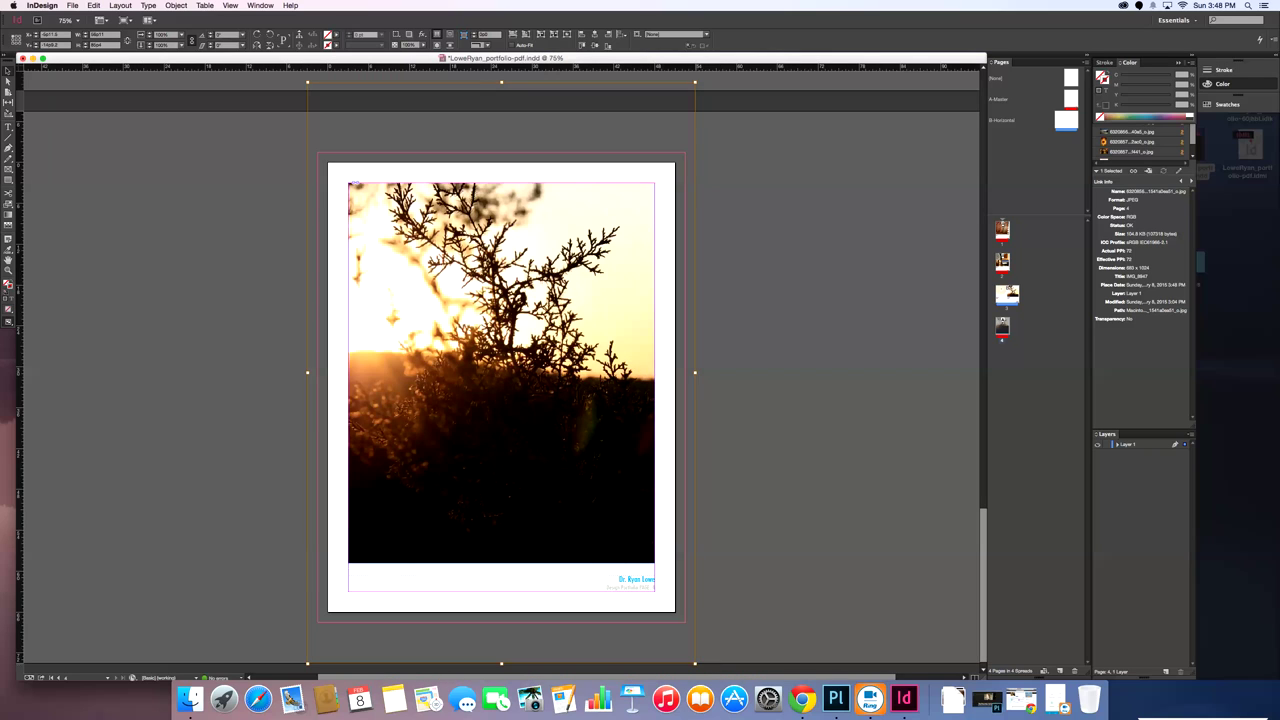
drag(695, 663, 621, 552)
drag(501, 373, 540, 472)
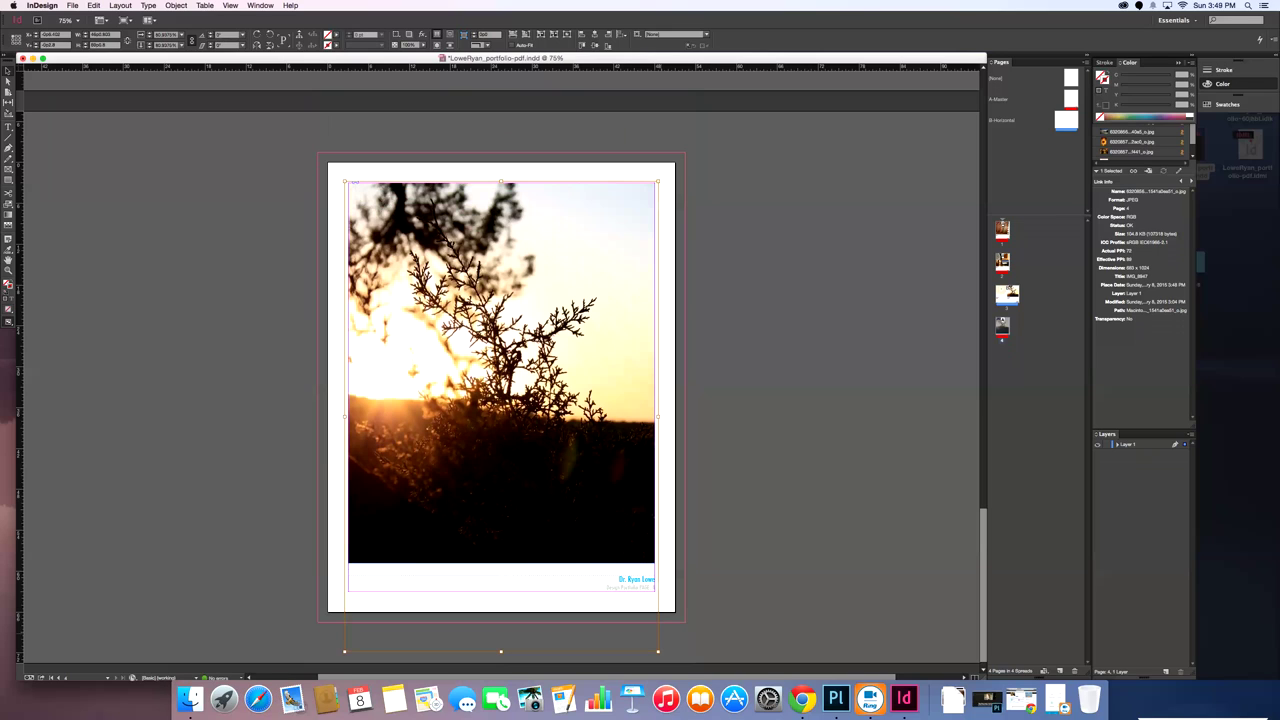
drag(658, 652, 673, 674)
key(shift+Left)
key(shift+Left)
key(shift+Left)
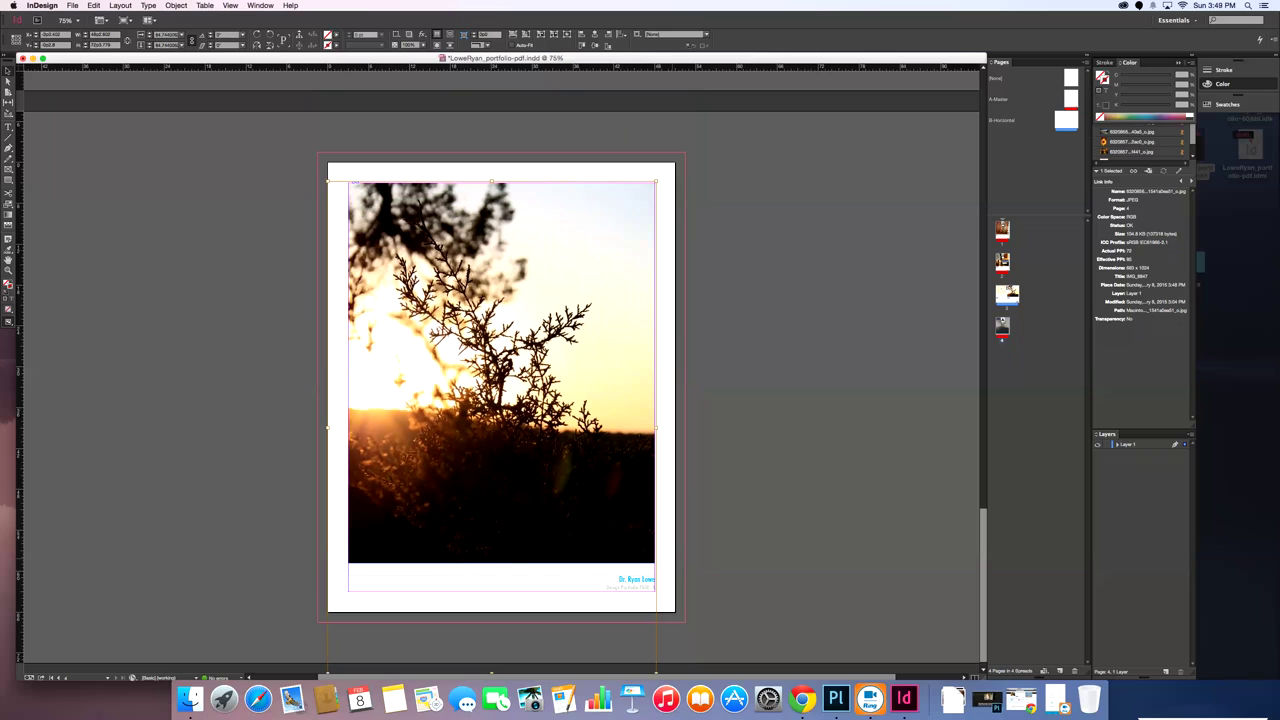
Enlarge the sunset branch photo to about 90%, nudge it down until its upper edge meets the frame's, and deselect it.
key(Escape)
drag(656, 181, 677, 149)
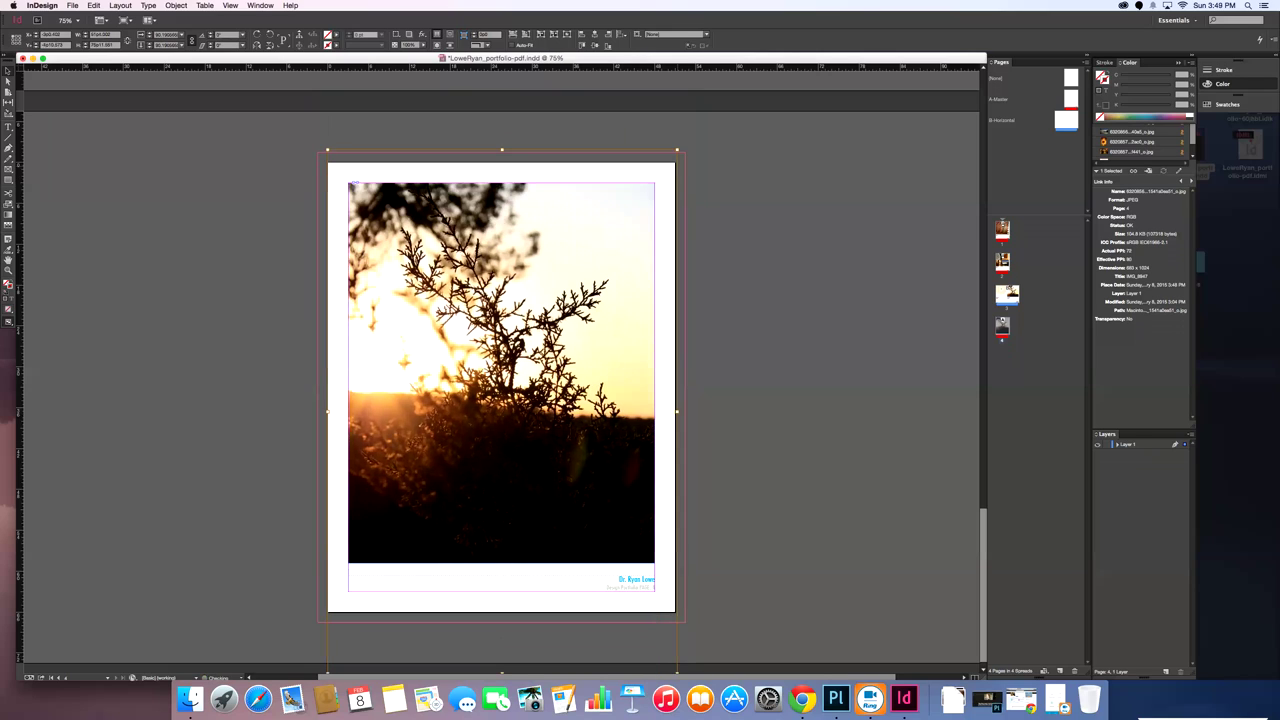
key(shift+Down)
key(shift+Down)
key(shift+Down)
key(shift+Down)
key(shift+Down)
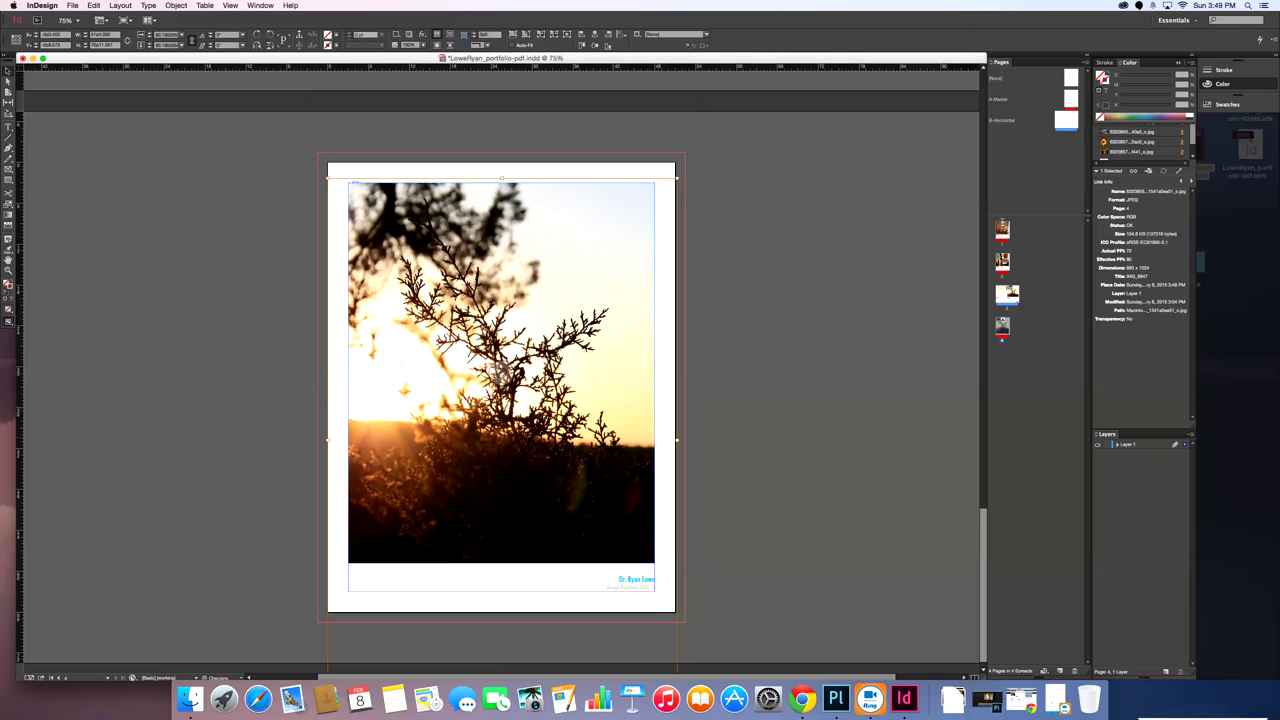
key(Down)
key(Down)
key(Down)
key(Down)
key(Down)
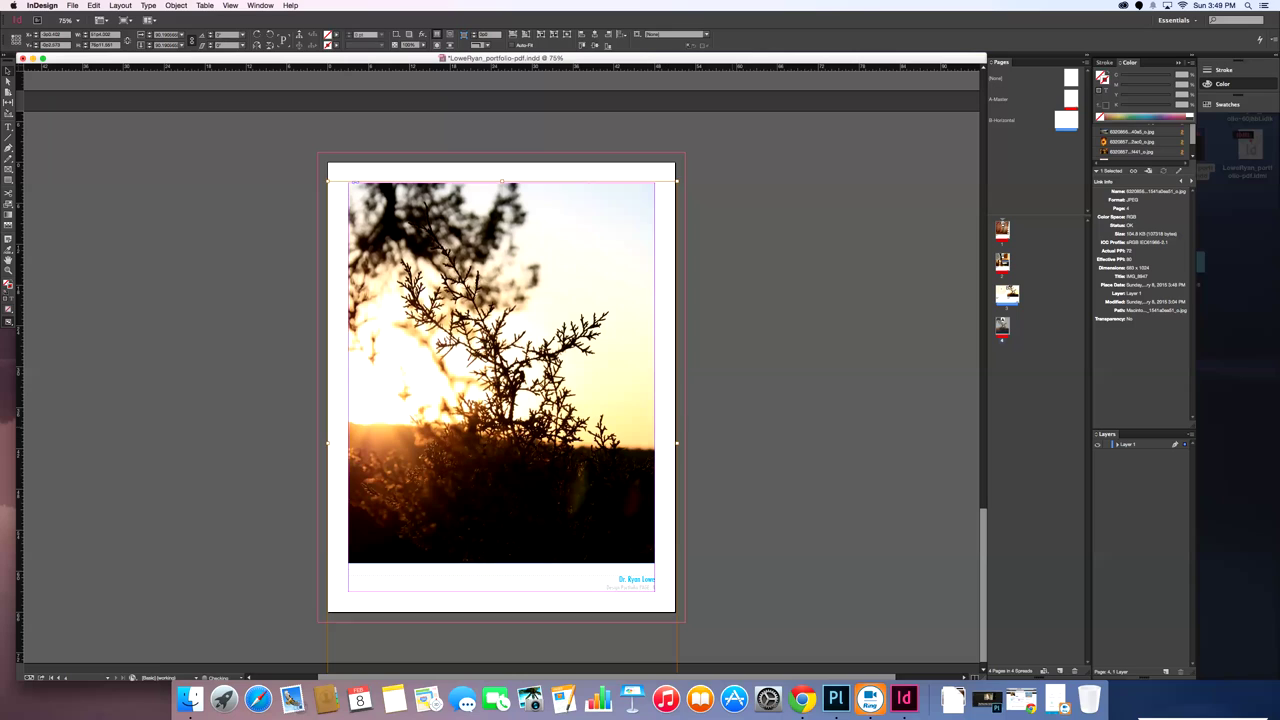
key(super+shift+a)
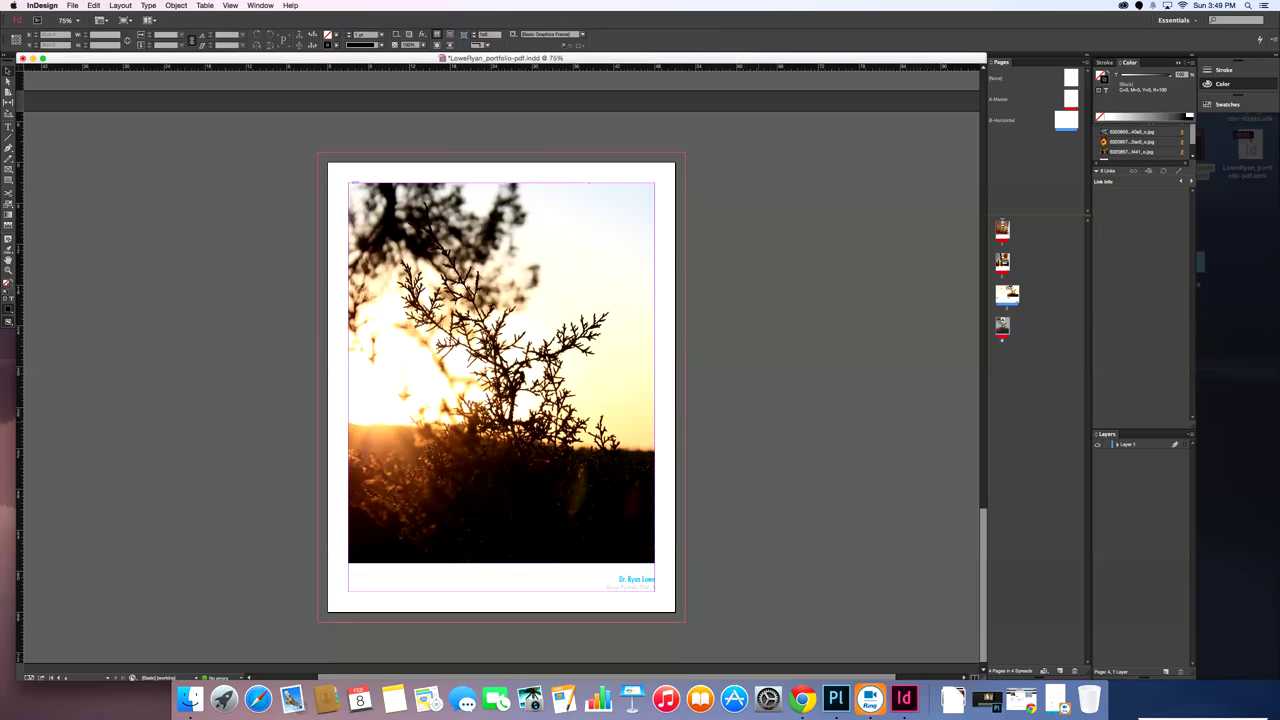
Add a text frame reading "Austin, TX 2009" over the dark lower-left corner of page 4's photo and color the text Paper.
click(8, 127)
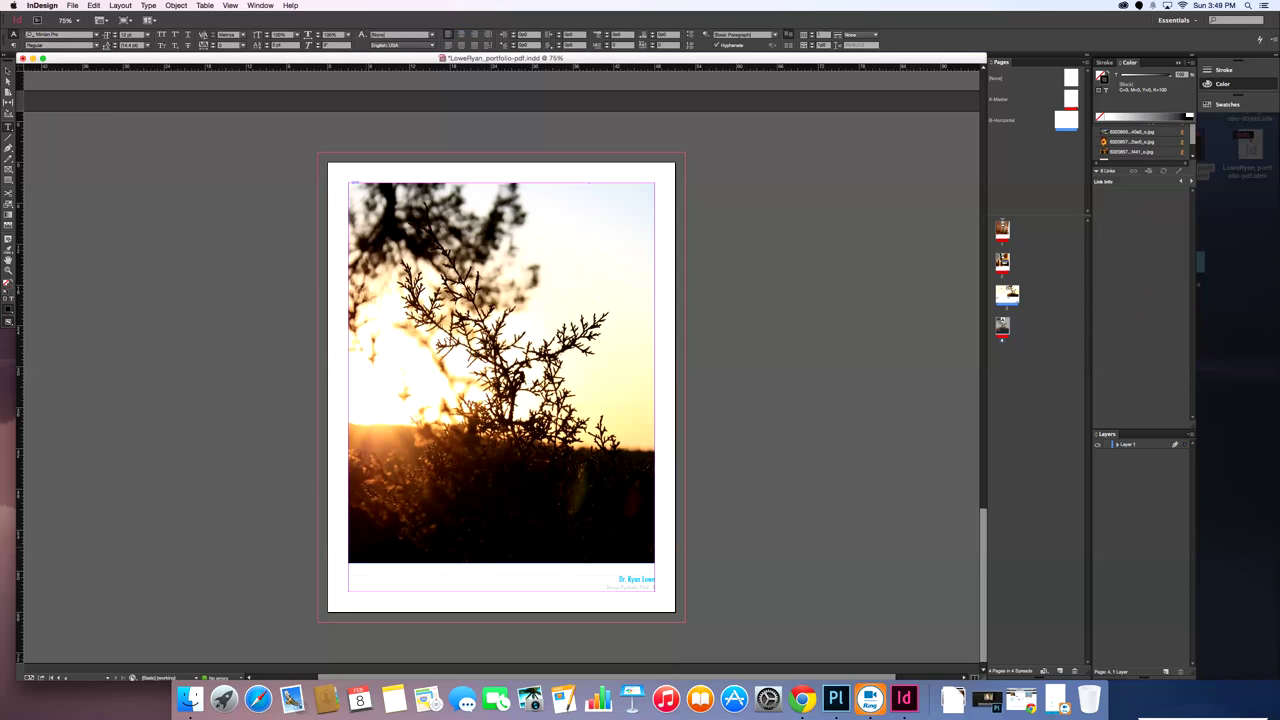
drag(356, 534, 468, 558)
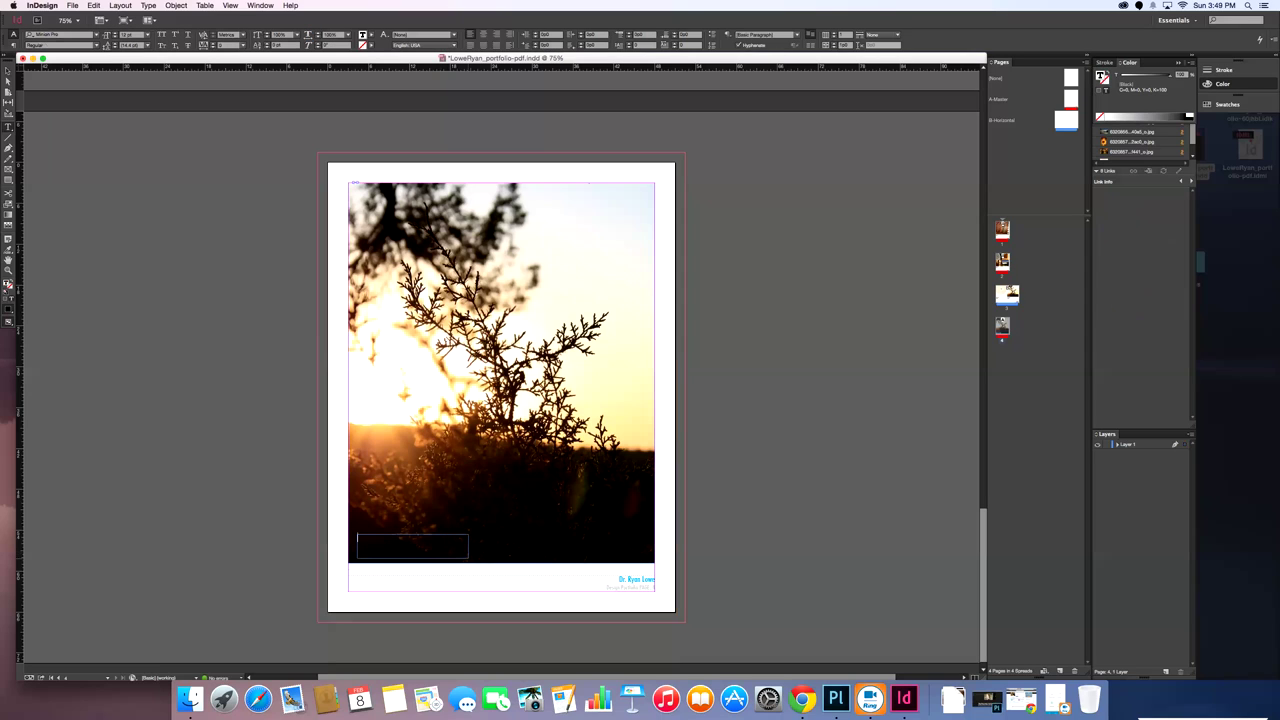
text(Sunset ine)
key(super+a)
click(279, 45)
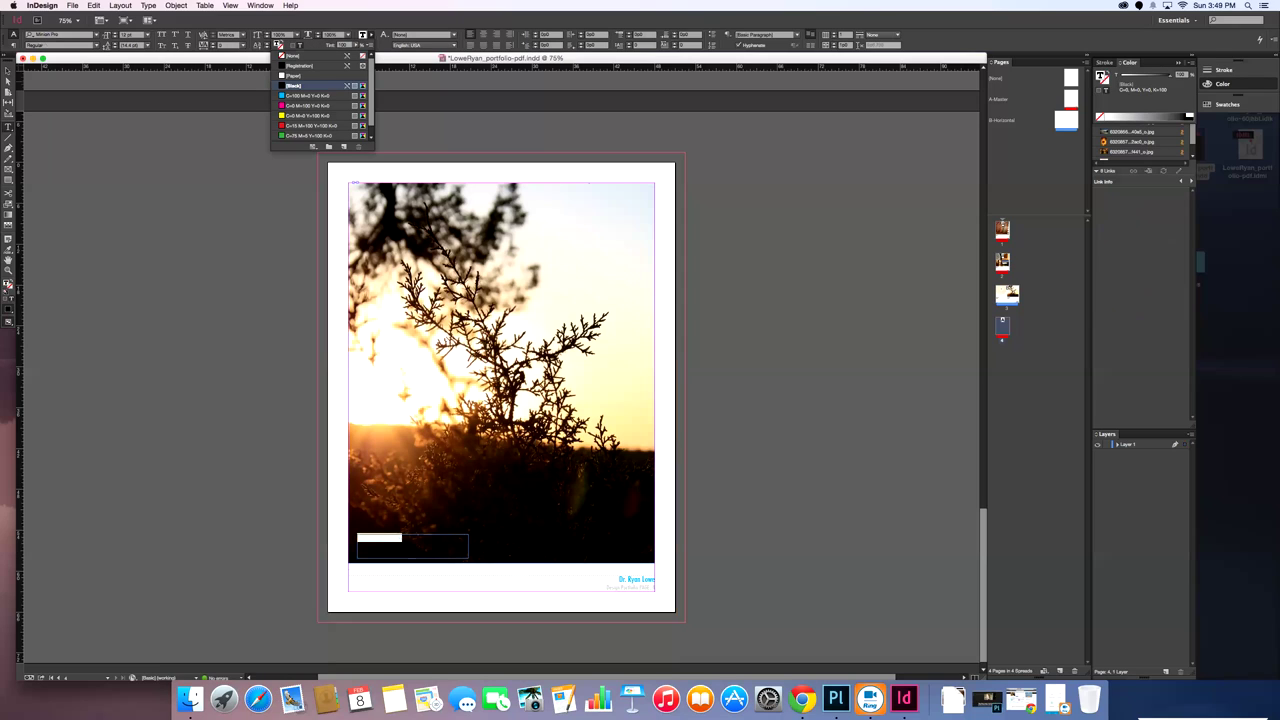
click(294, 76)
key(Return)
key(Escape)
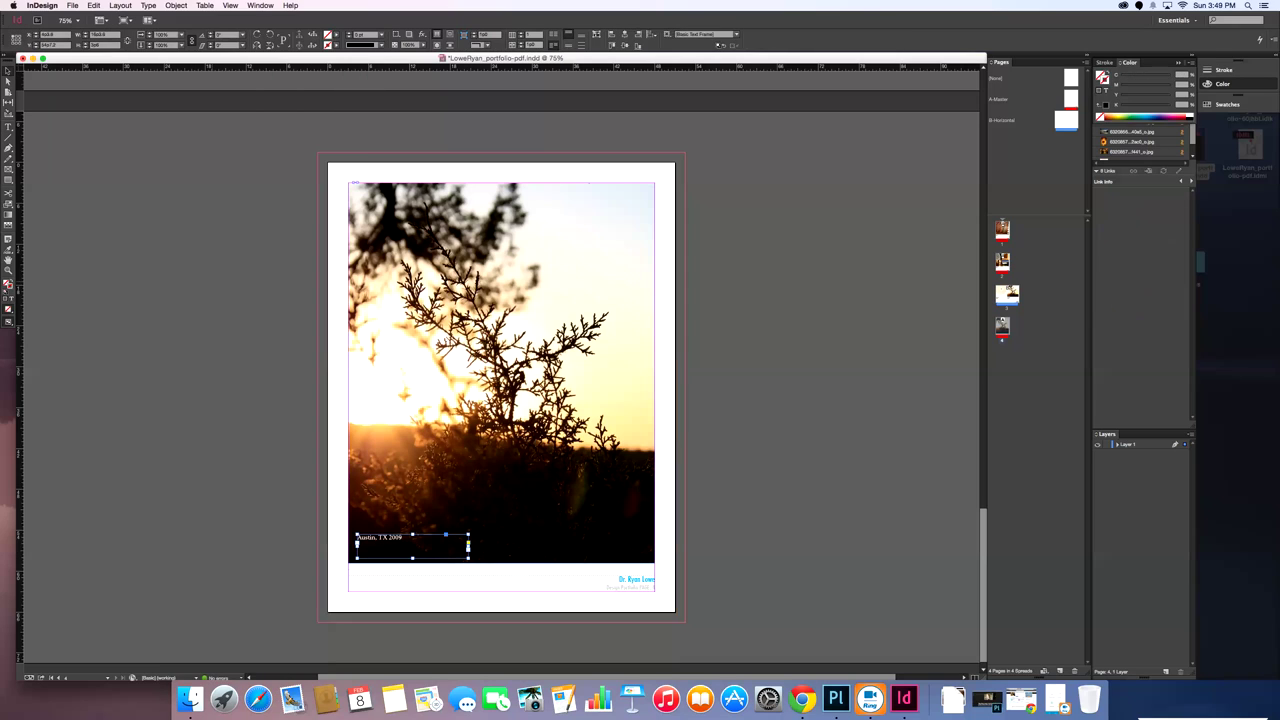
Change the font of page 4's "Austin, TX 2009" caption to Helvetica Neue Thin.
double_click(388, 540)
key(super+a)
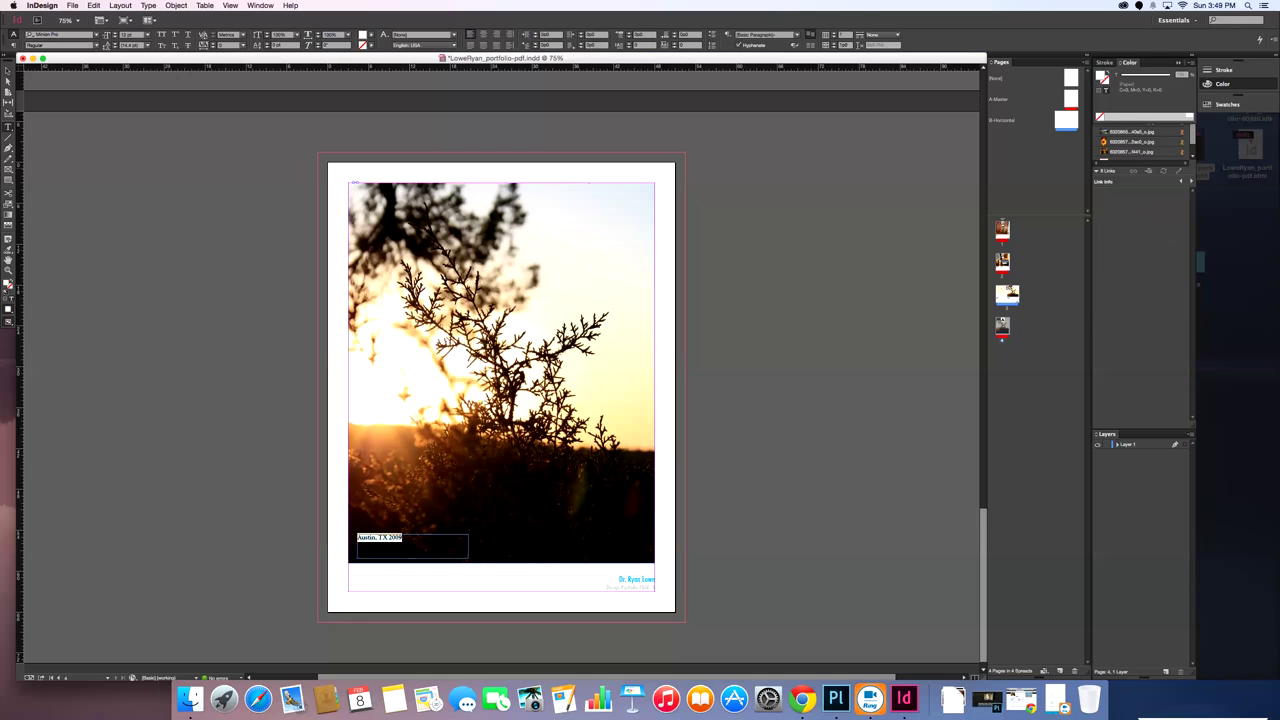
click(96, 35)
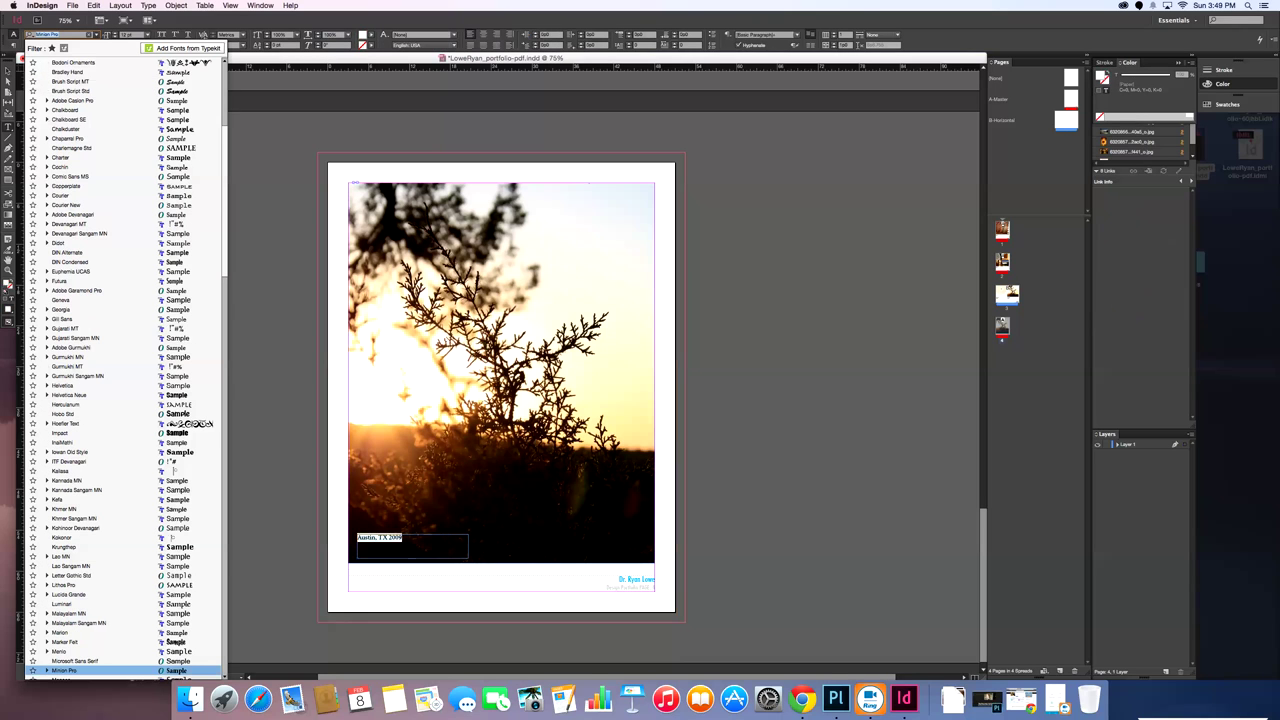
text(Helvetica Neue)
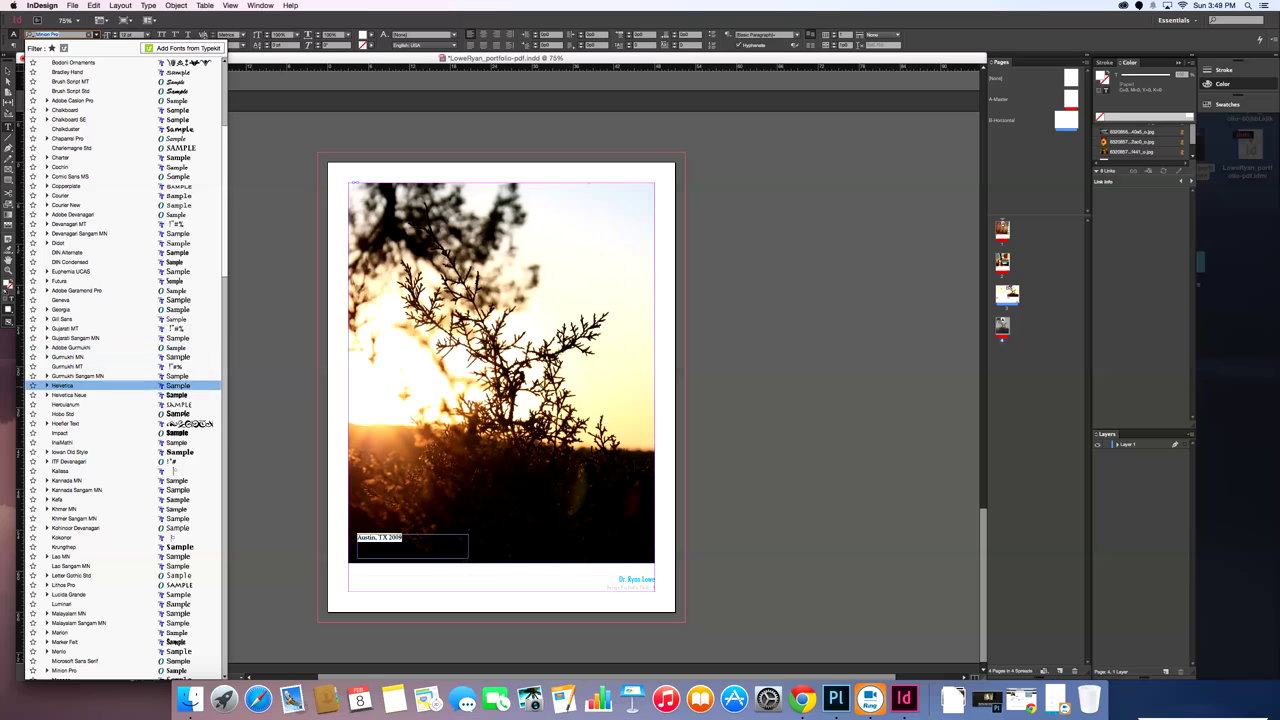
click(47, 395)
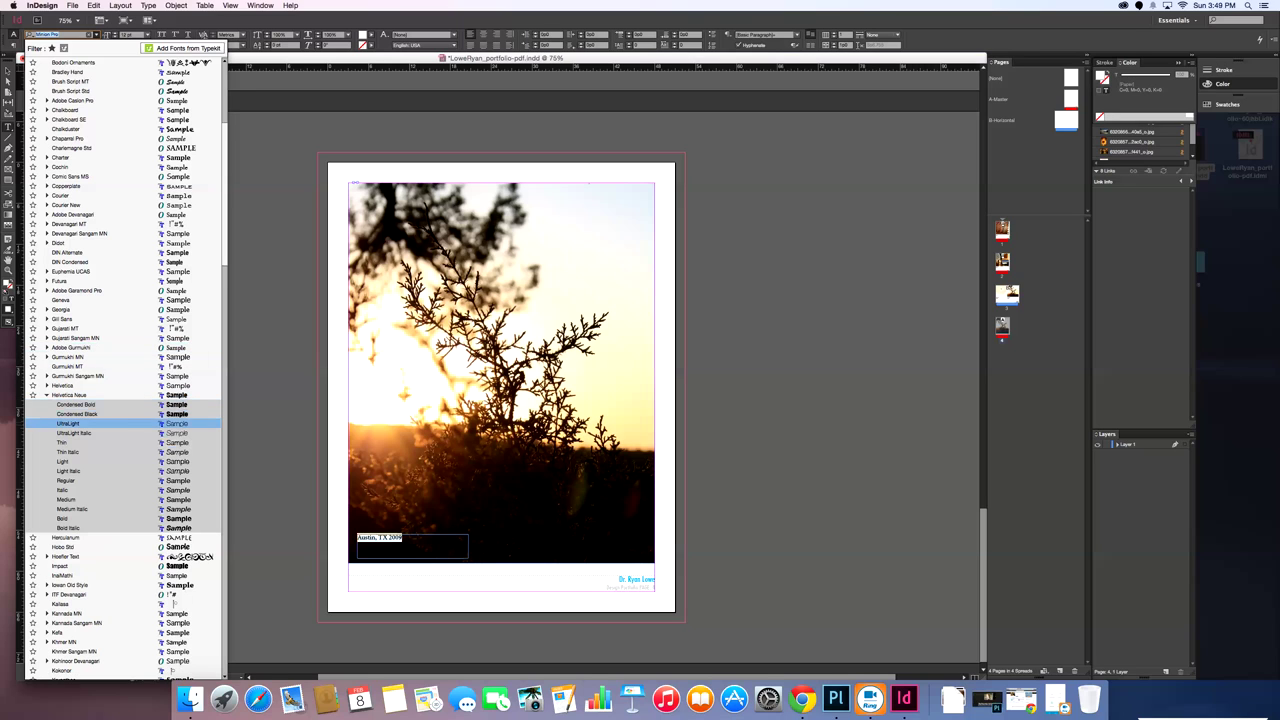
key(Up)
key(Up)
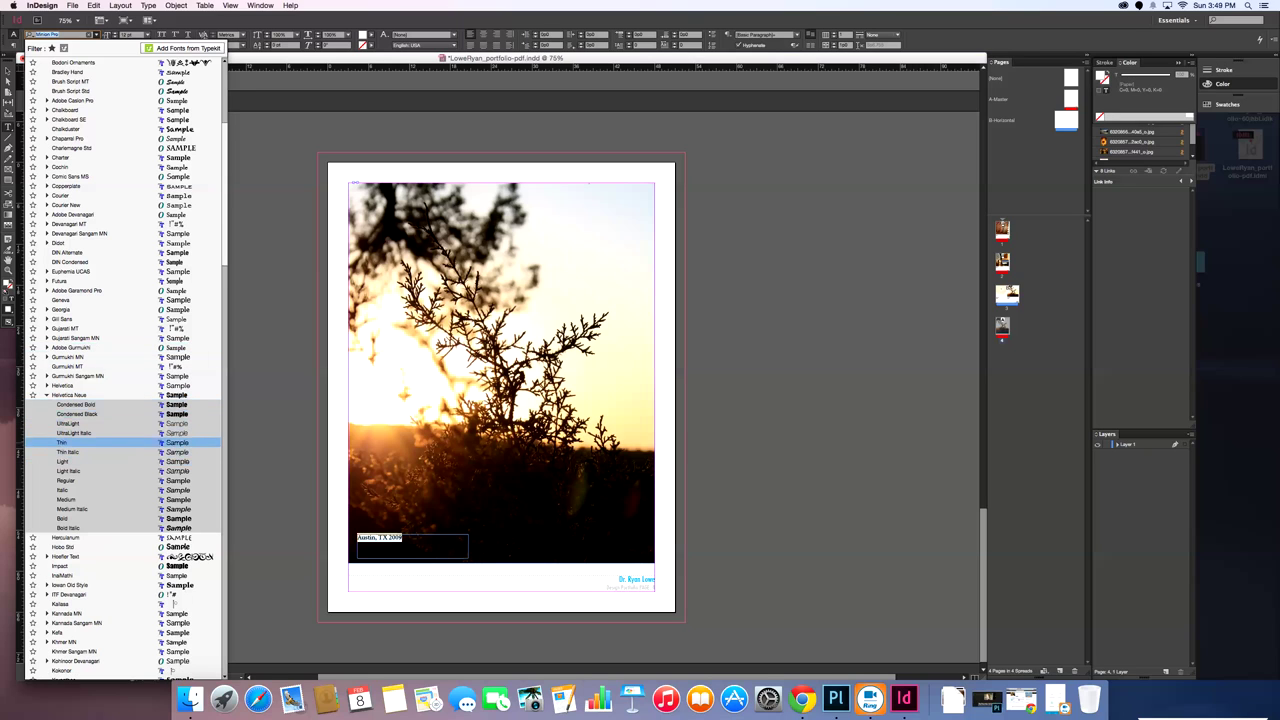
key(Return)
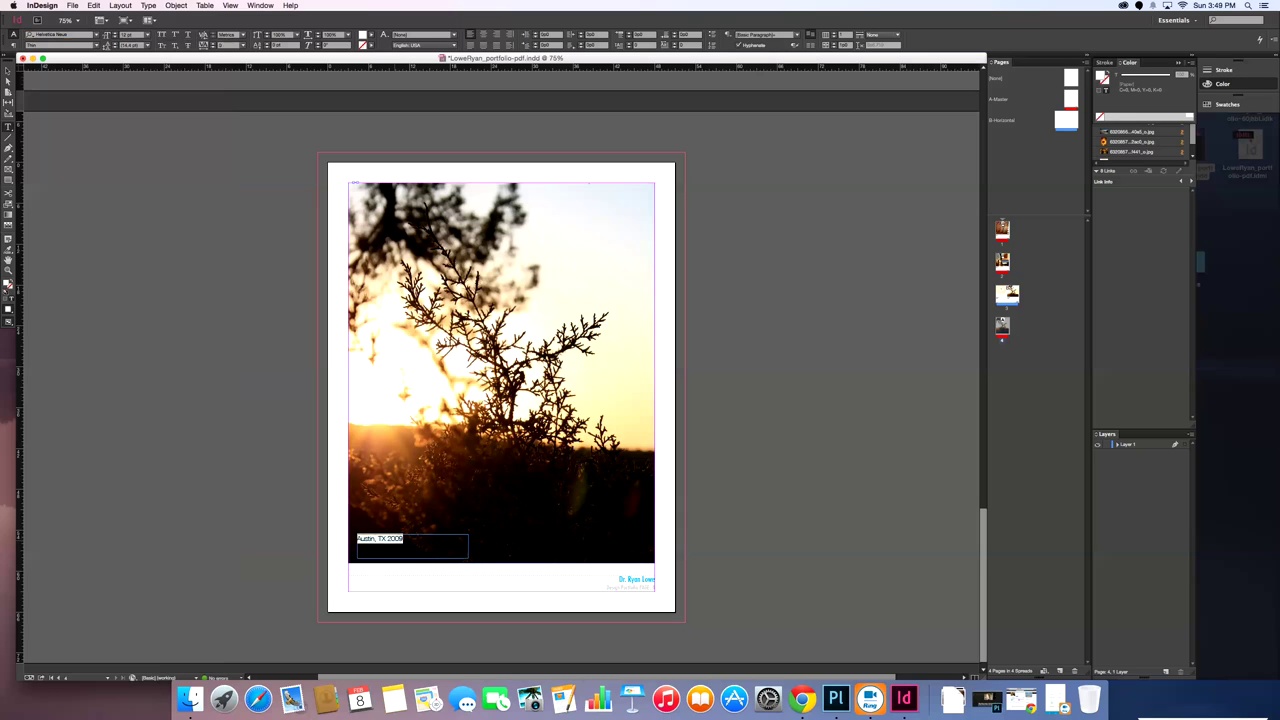
Enlarge the "Austin, TX 2009" caption text to 20 pt.
key(shift+super+period)
key(shift+super+period)
key(shift+super+period)
key(shift+super+period)
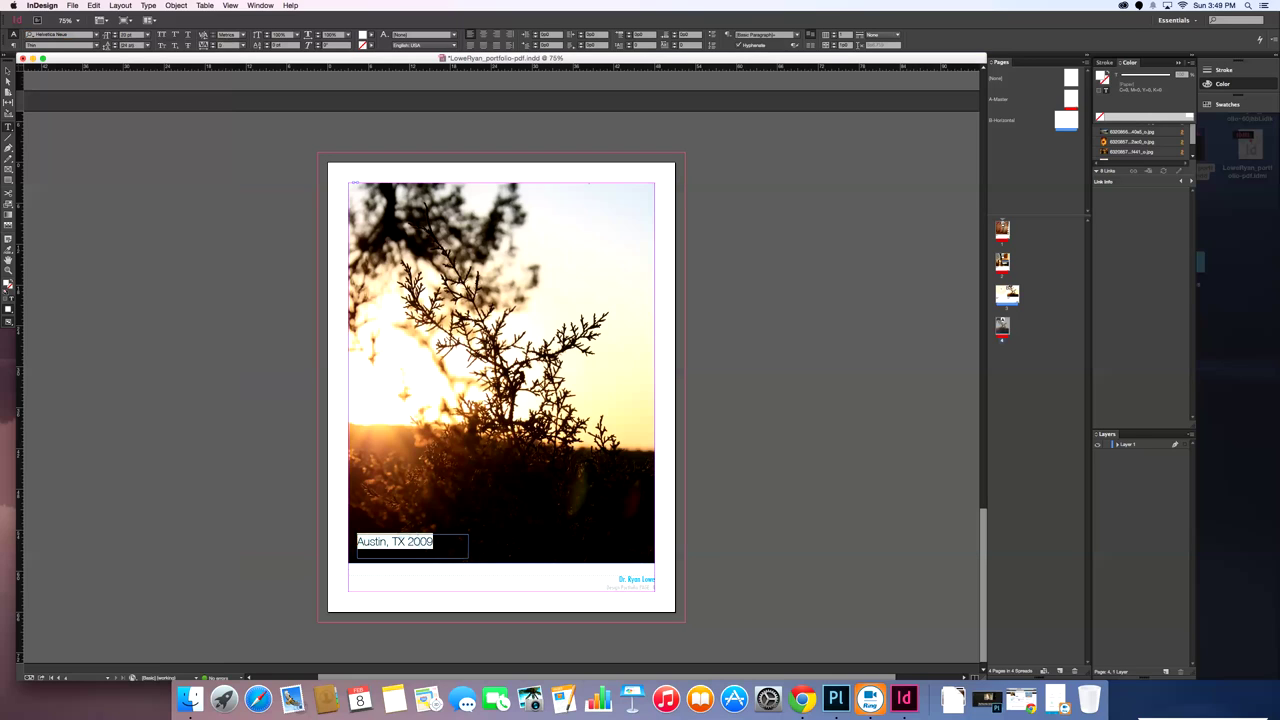
click(150, 35)
key(Escape)
click(146, 45)
click(133, 54)
Set the caption's kerning to Optical and widen its tracking by one increment.
click(248, 34)
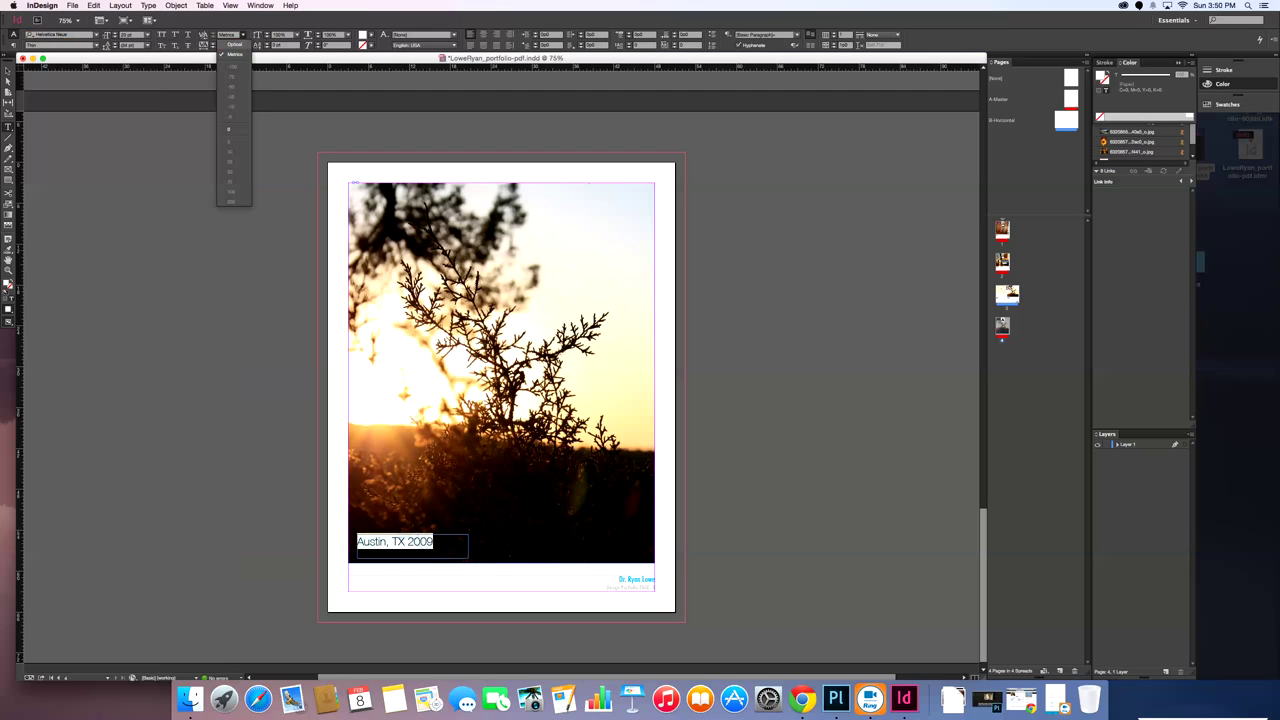
click(234, 44)
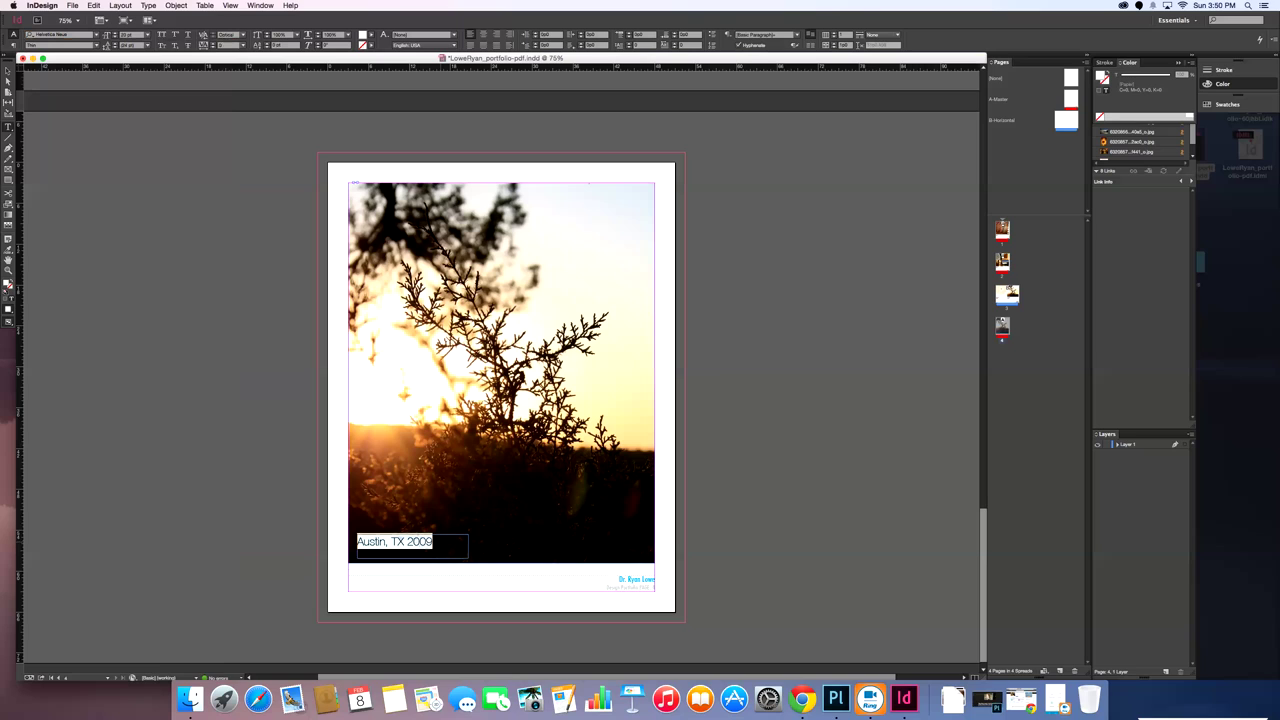
key(alt+Right)
key(Escape)
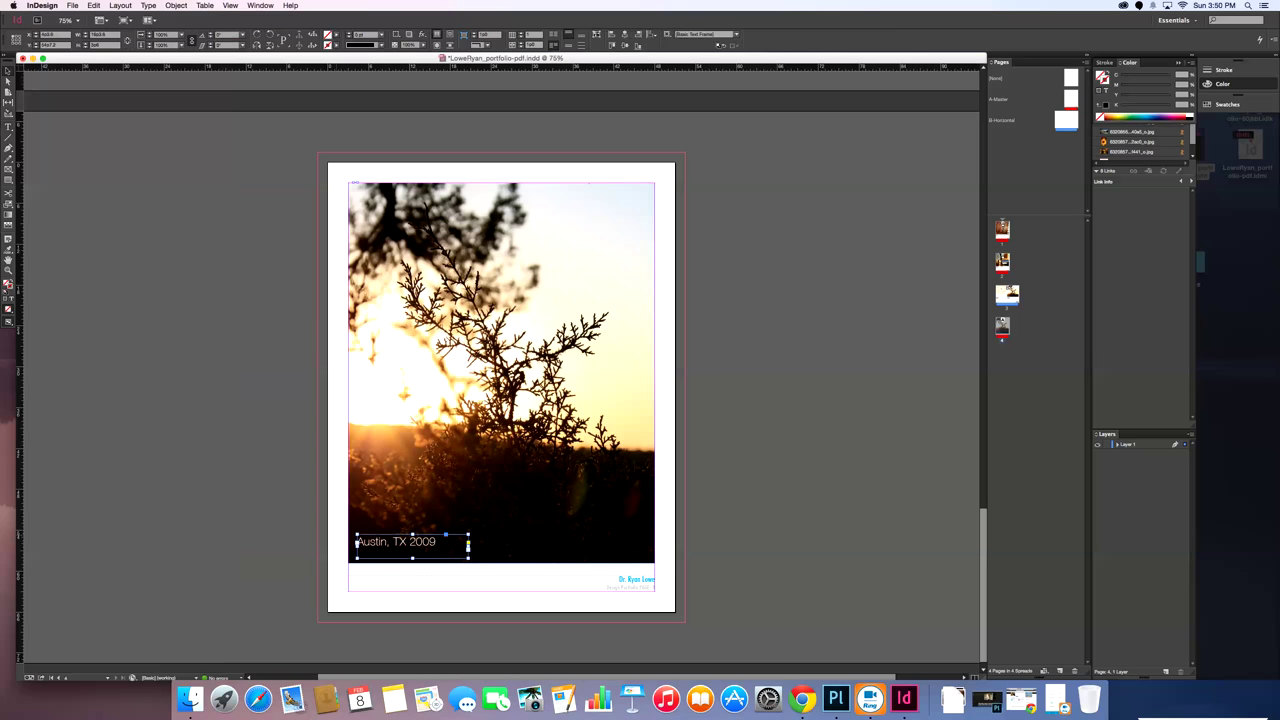
Preview page 4 without guides, fit the caption's frame to its text, and move it closer to the photo's lower-left corner.
key(super+shift+a)
key(w)
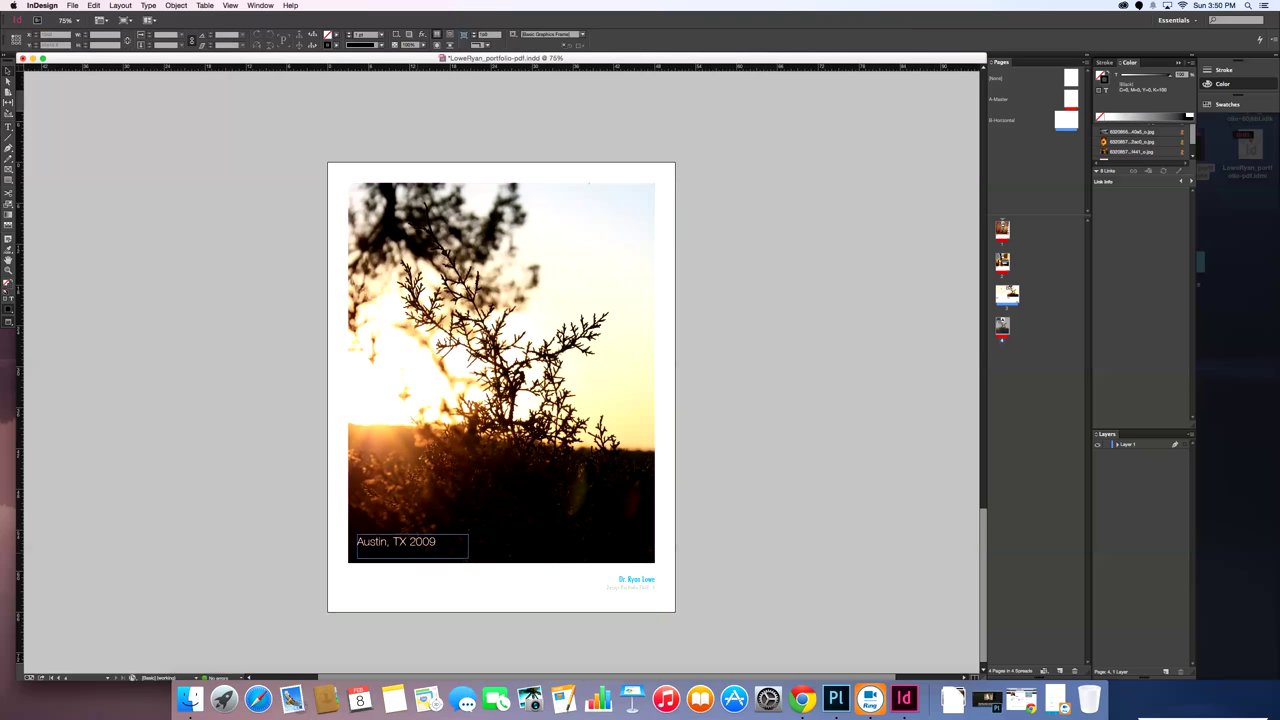
click(410, 545)
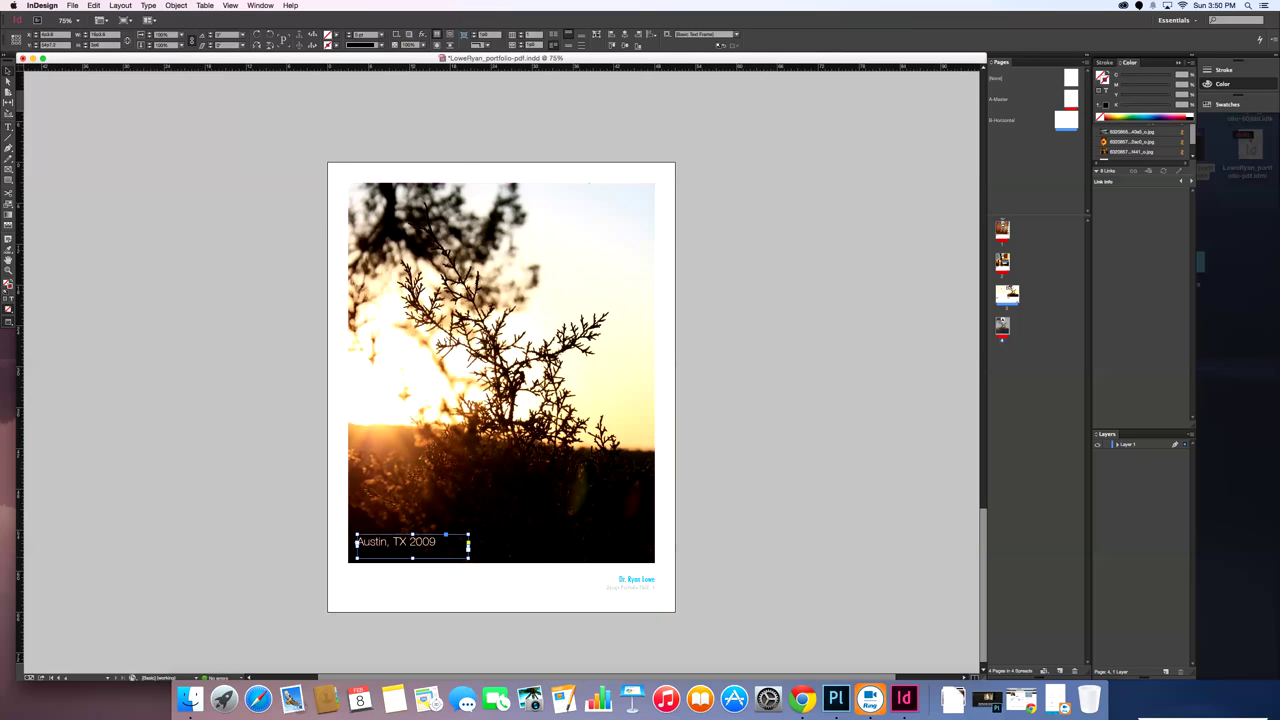
key(super+alt+c)
key(shift+Down)
key(shift+Down)
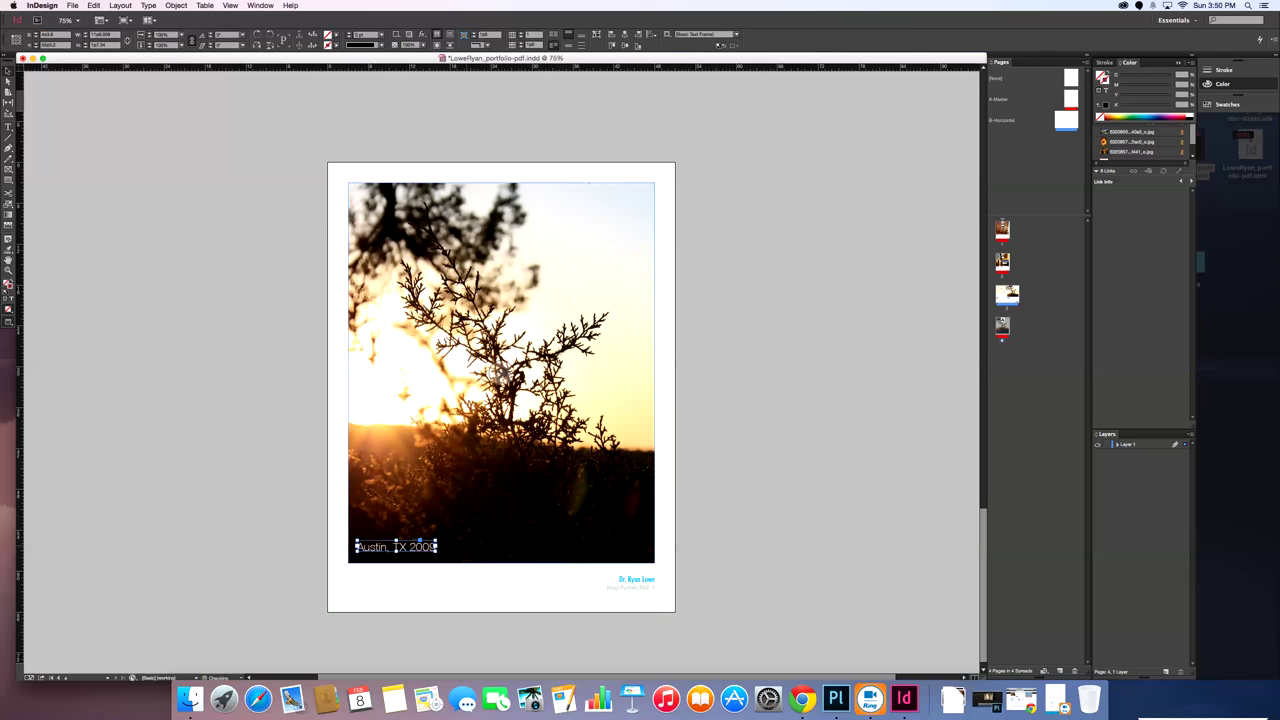
key(super+shift+a)
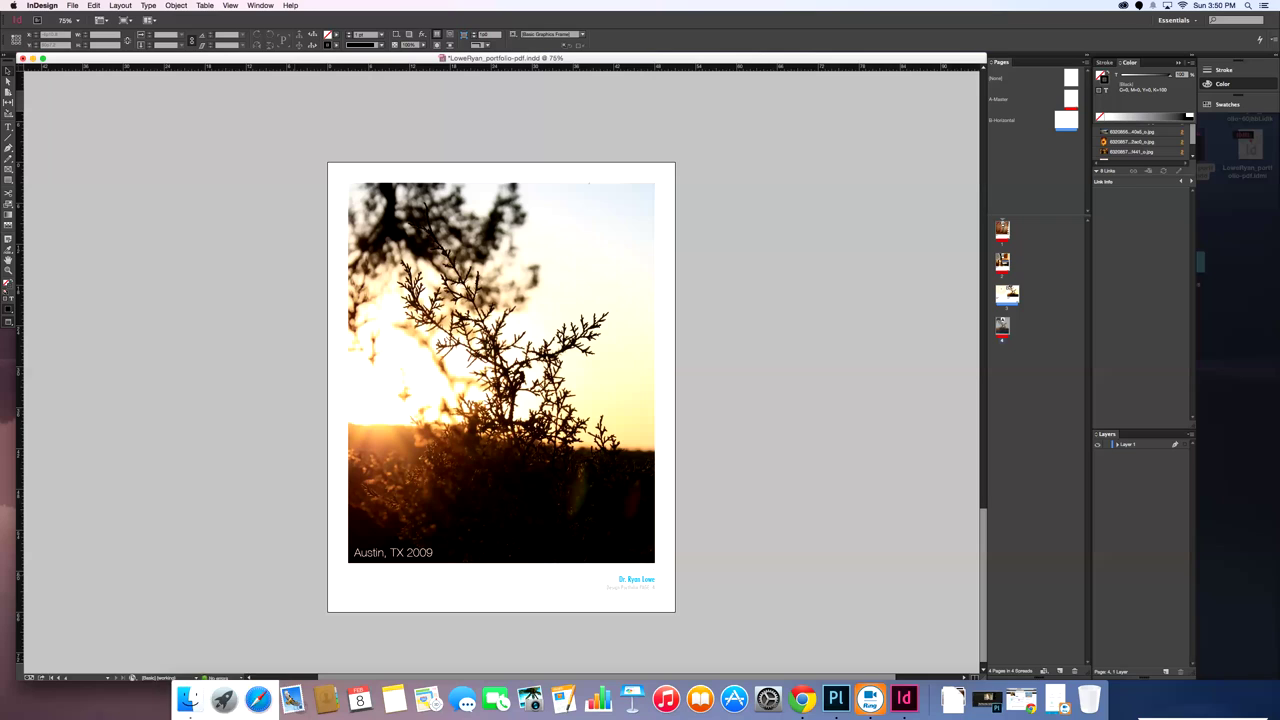
key(w)
key(w)
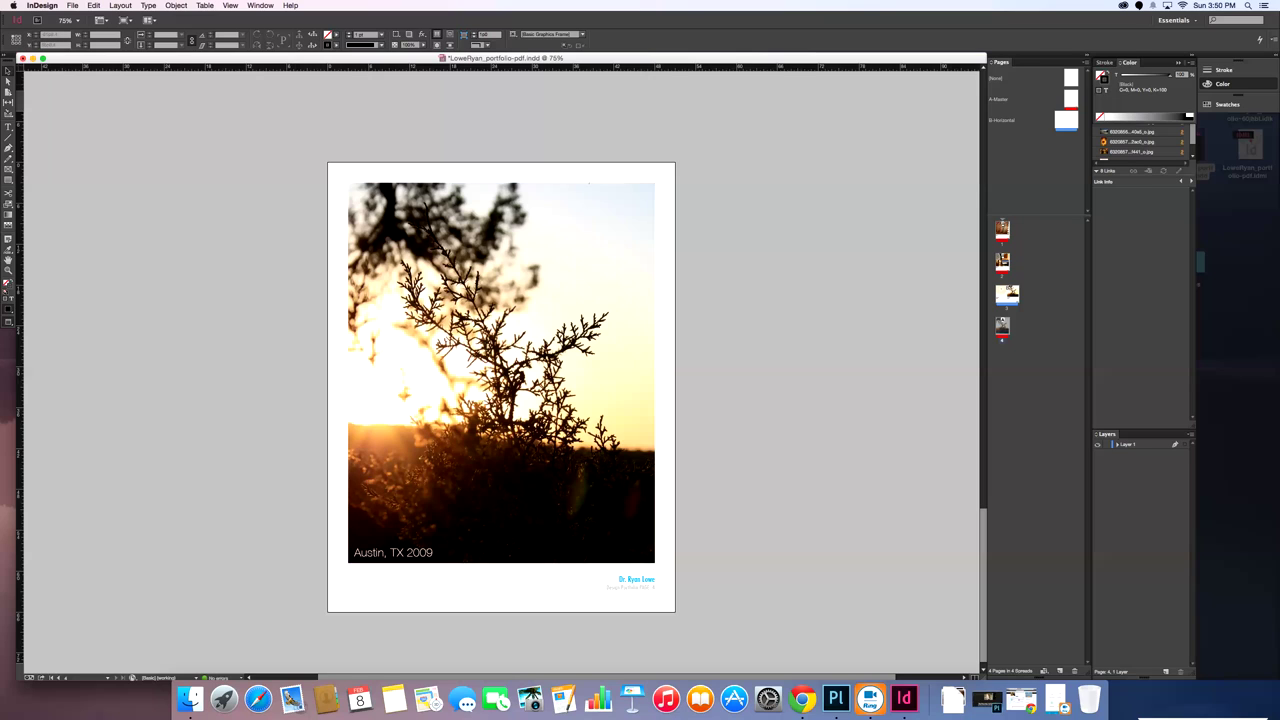
click(72, 6)
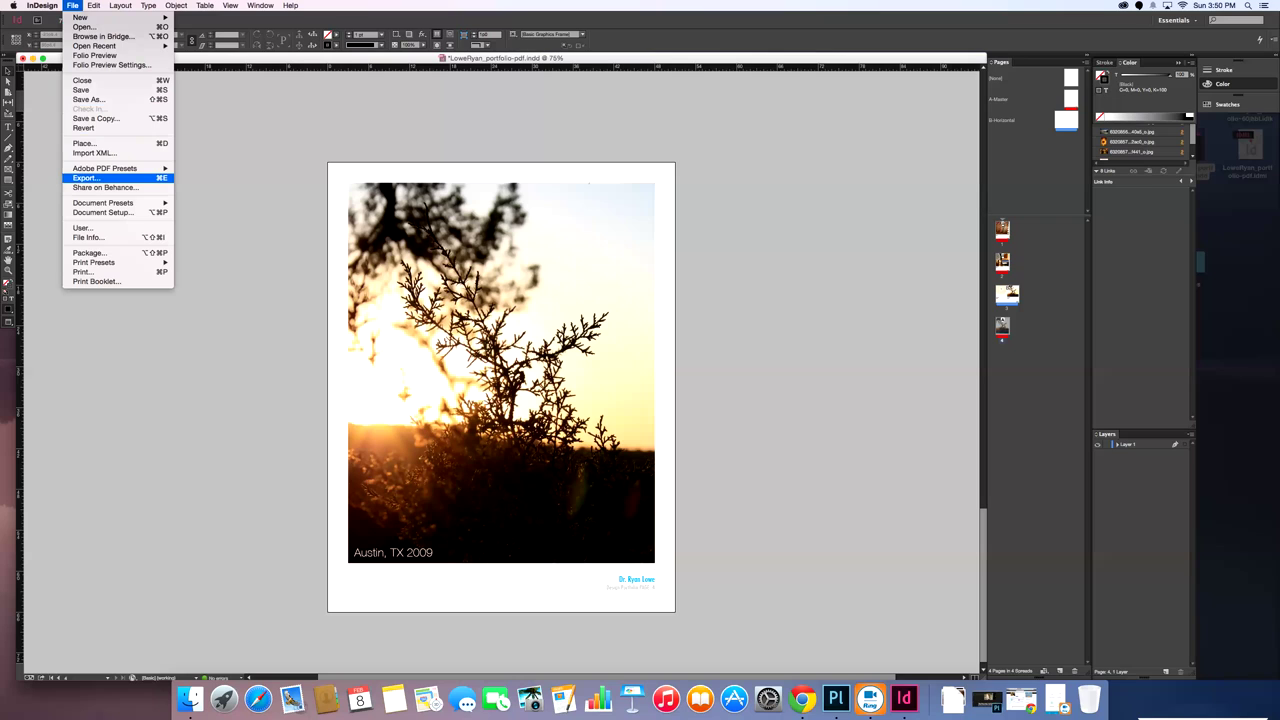
key(Return)
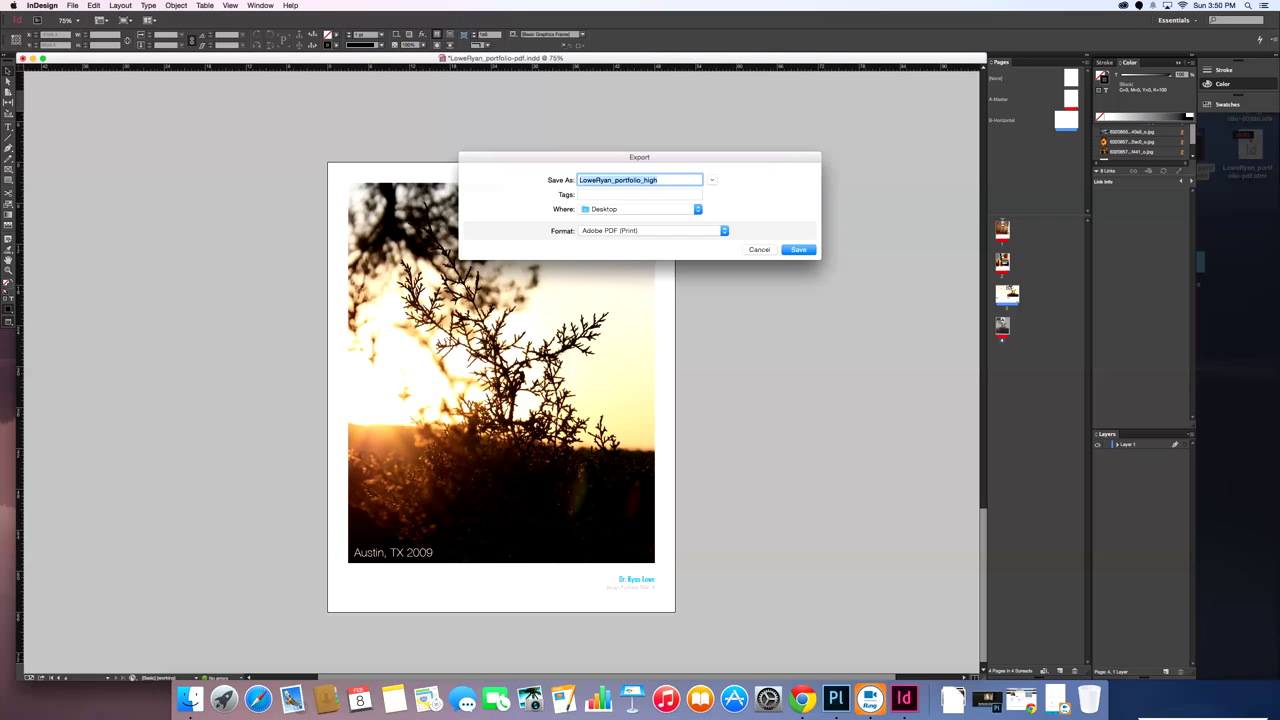
click(712, 180)
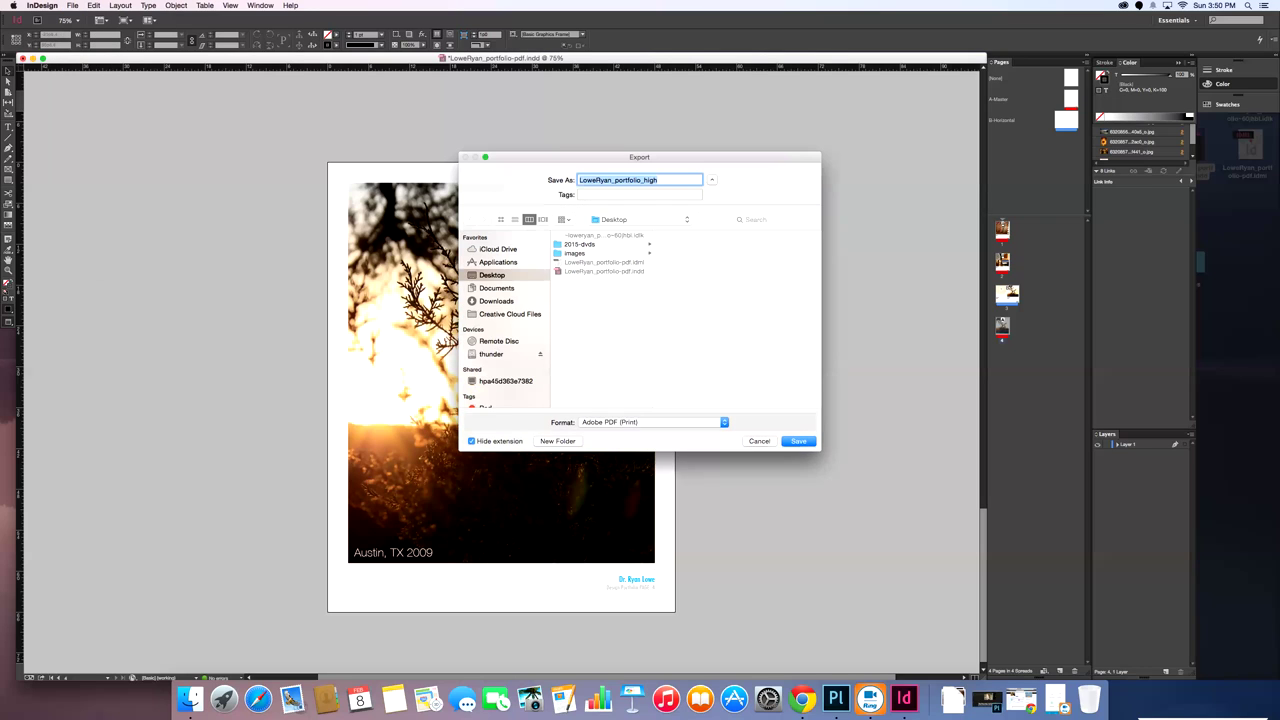
key(Return)
Export all pages to the desktop as a PDF with the Smallest File Size preset, ending the file name in "_small".
click(72, 6)
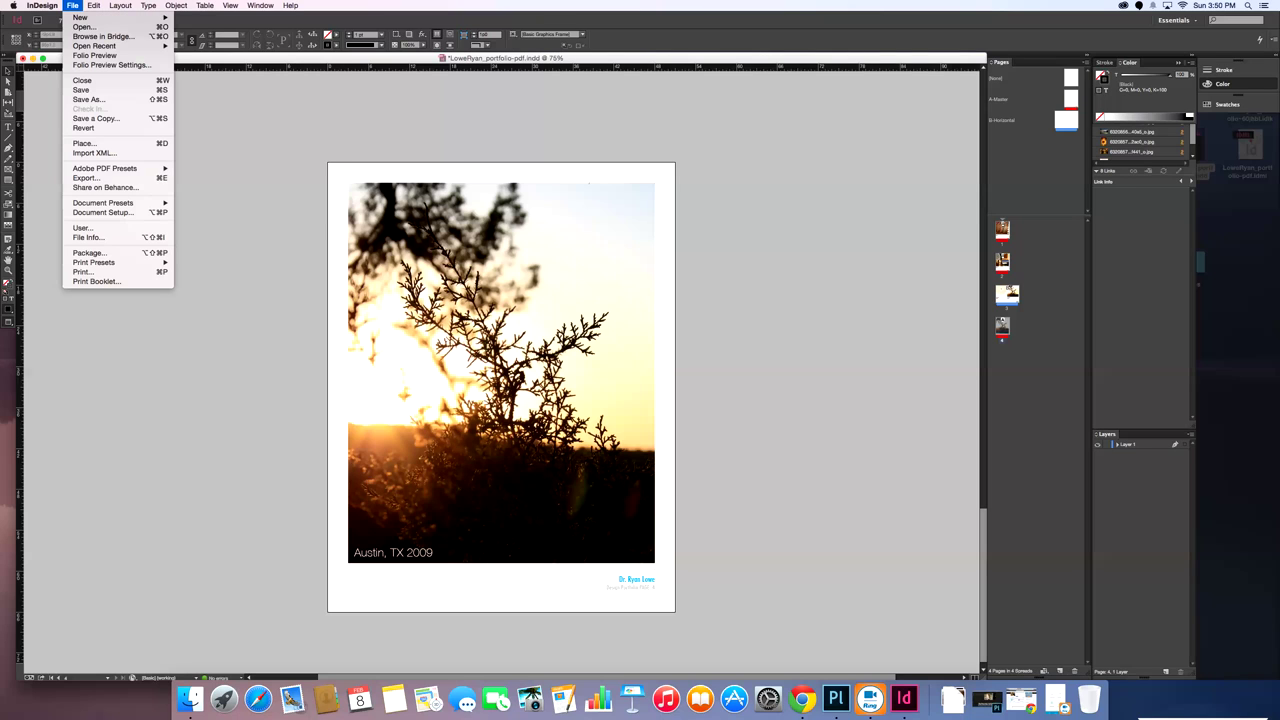
mouse_move(105, 169)
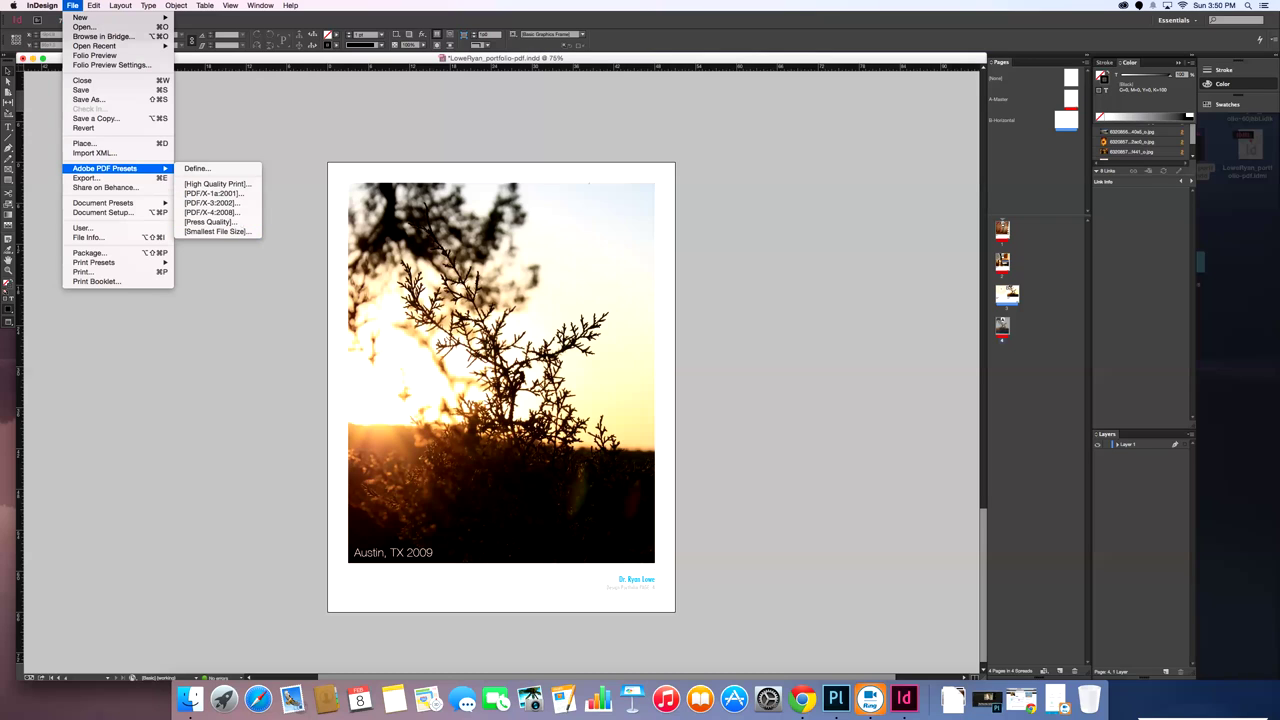
click(216, 231)
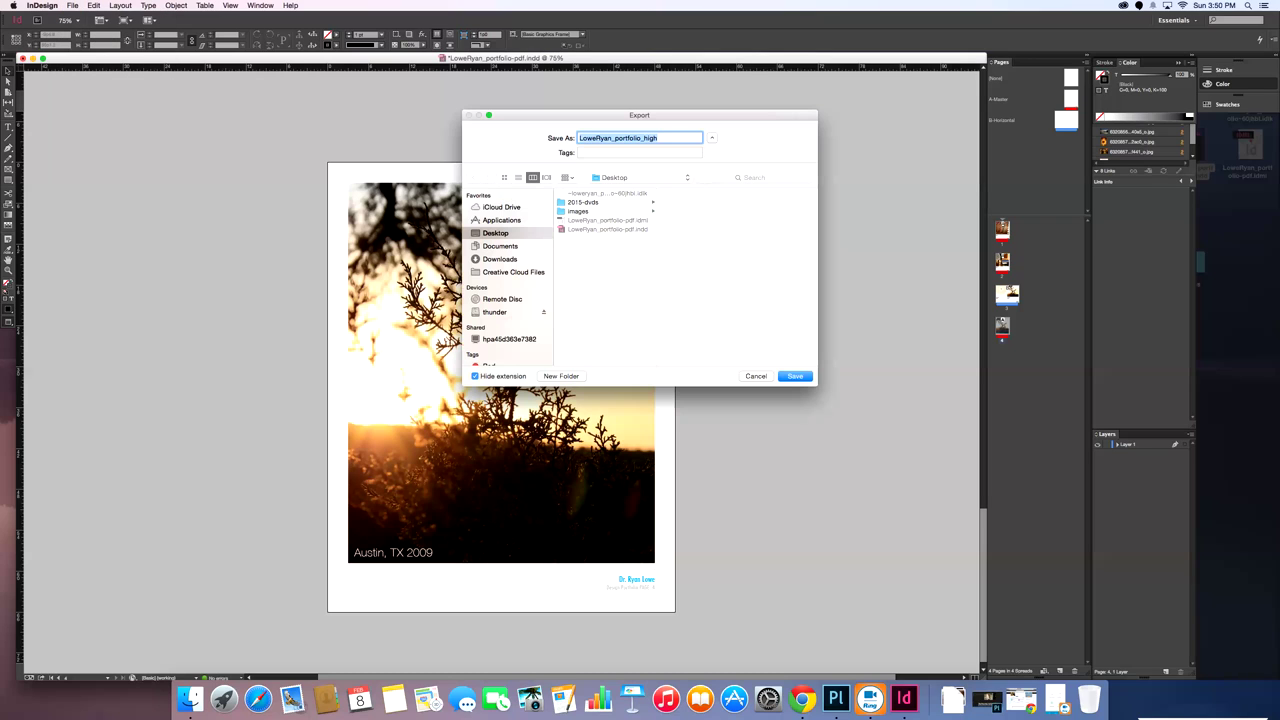
key(Right)
key(BackSpace)
key(BackSpace)
key(BackSpace)
key(BackSpace)
text(small)
key(Return)
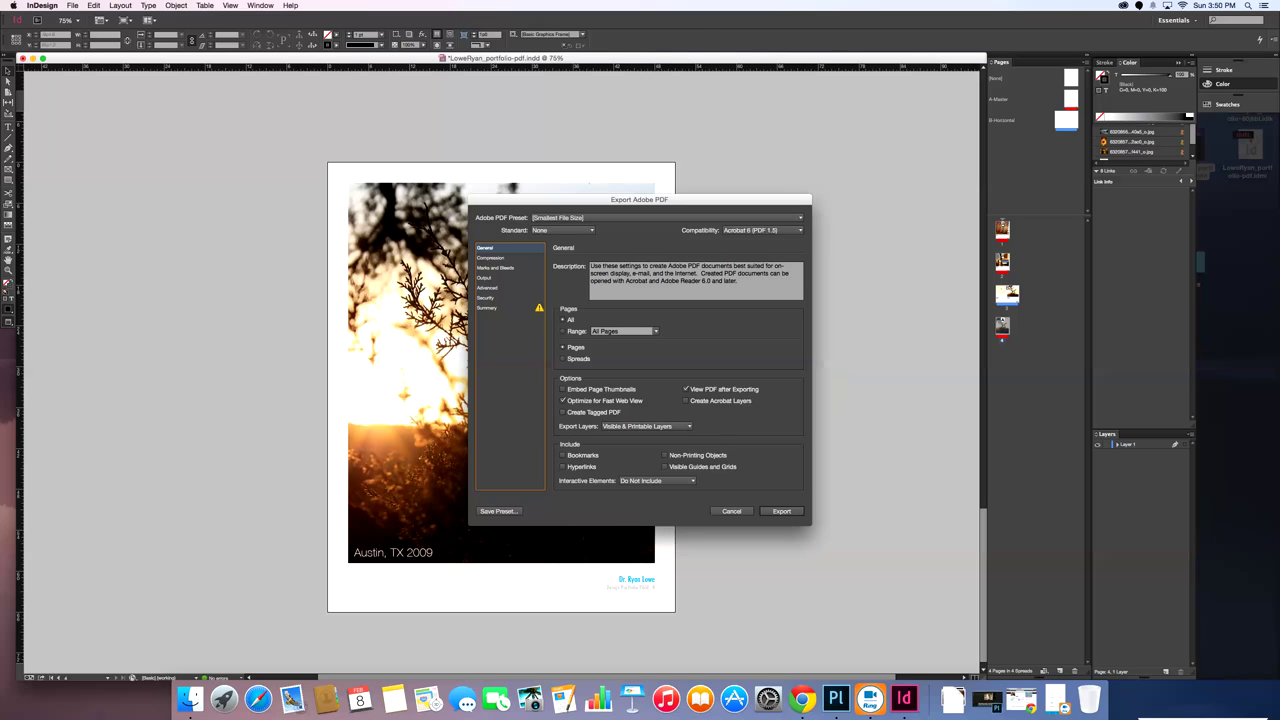
click(489, 308)
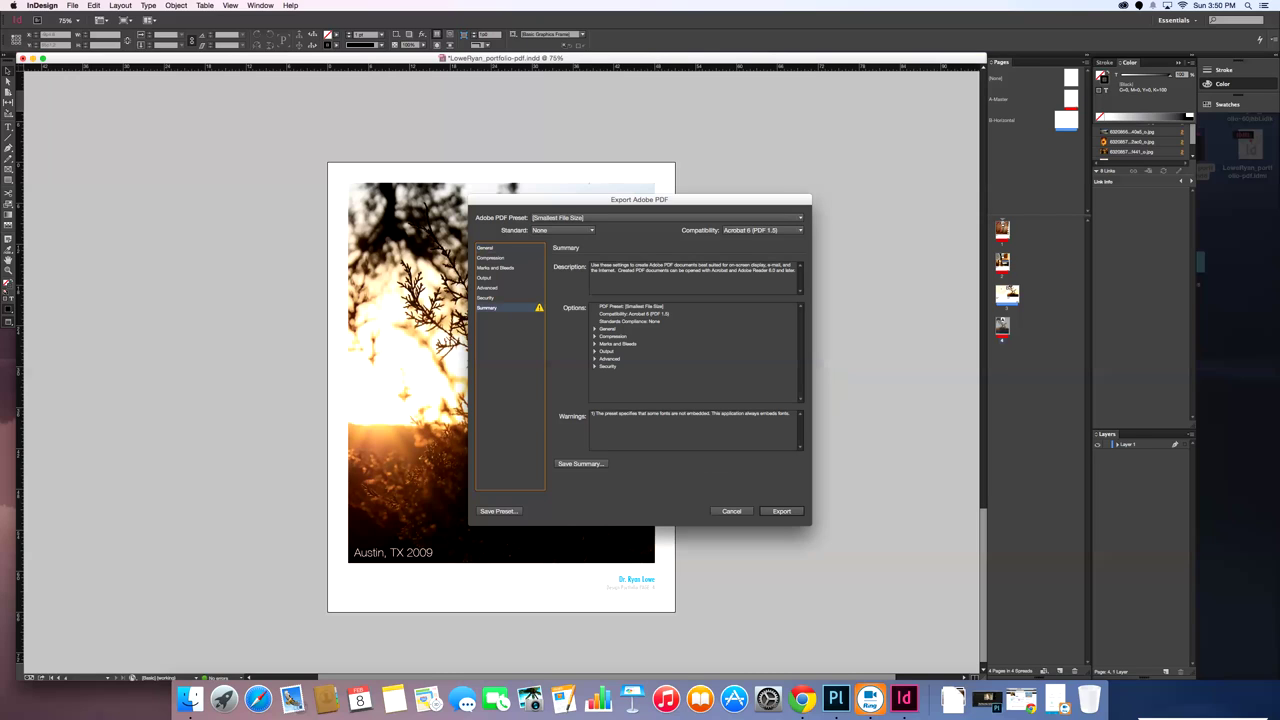
click(781, 511)
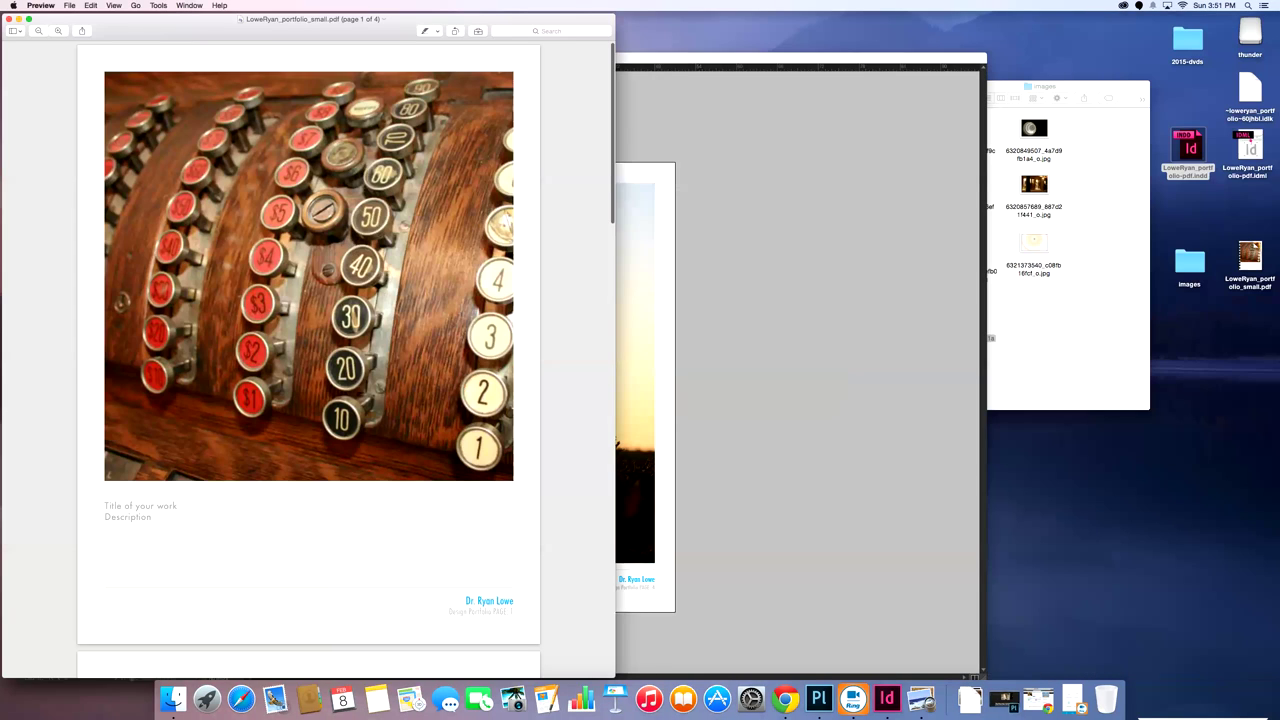
Switch back to InDesign and export all pages as a High Quality Print PDF on the desktop, ending the file name in "_high".
click(69, 5)
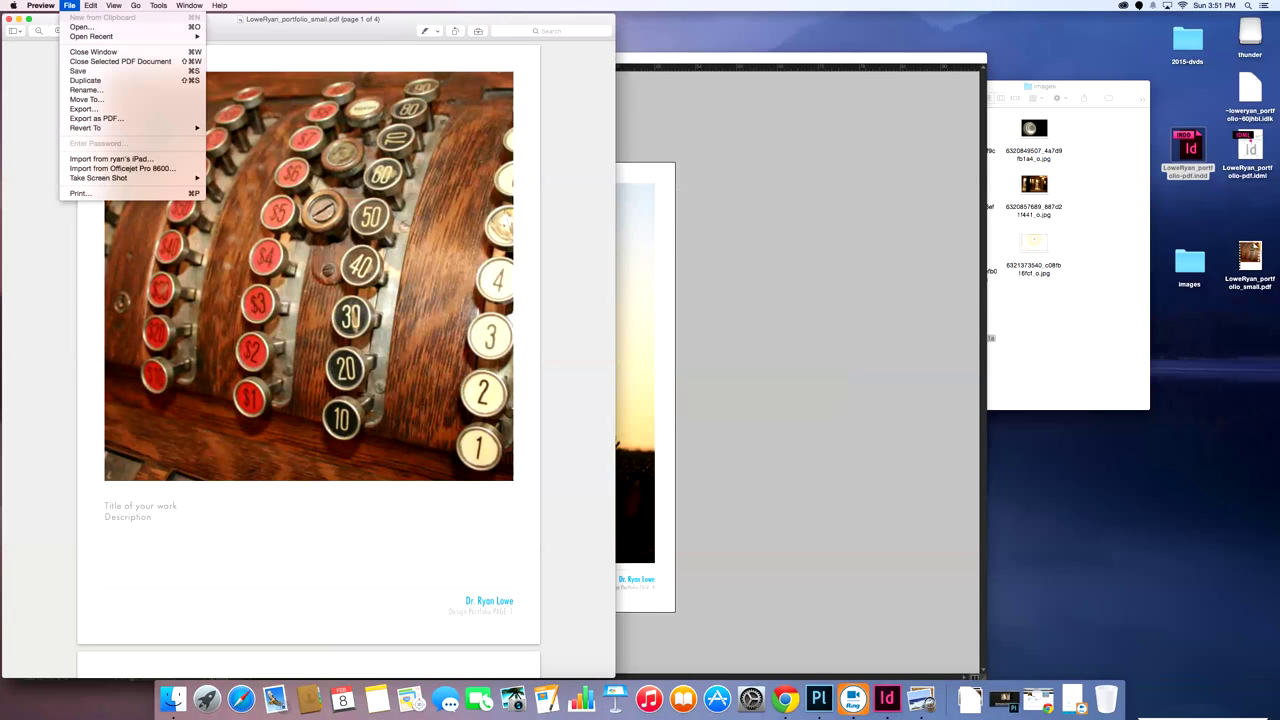
click(765, 300)
click(72, 5)
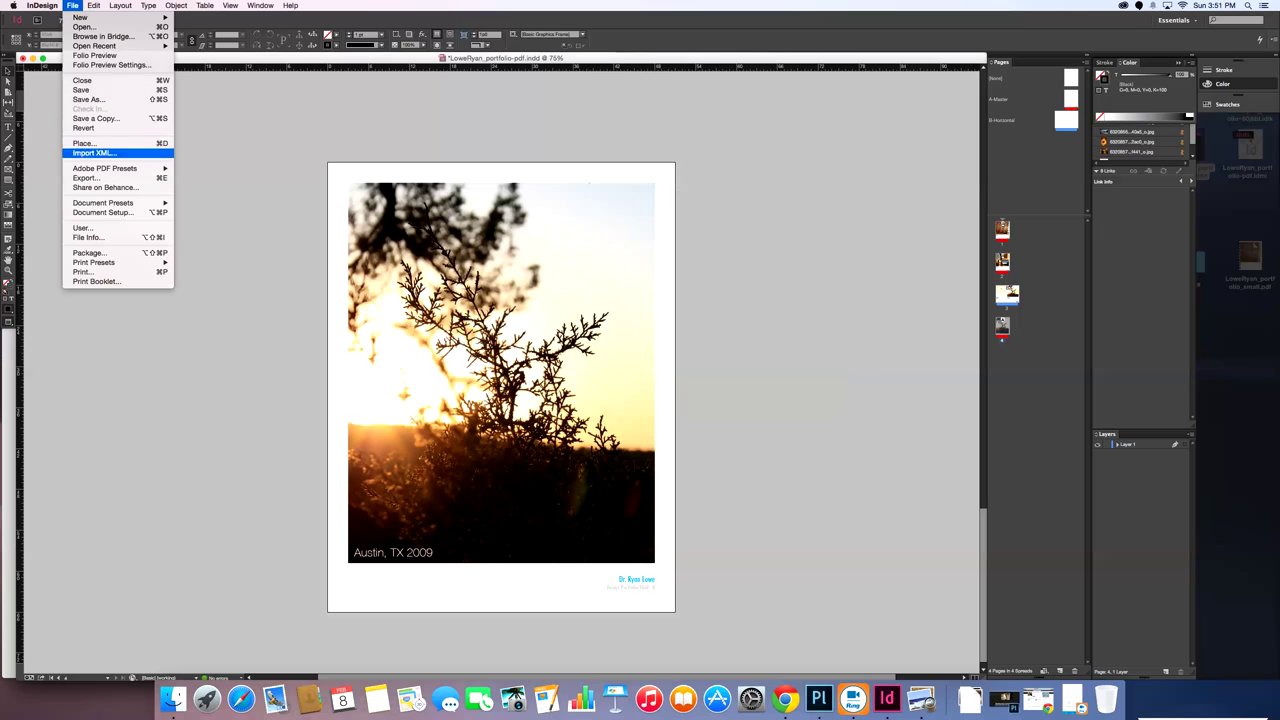
click(216, 184)
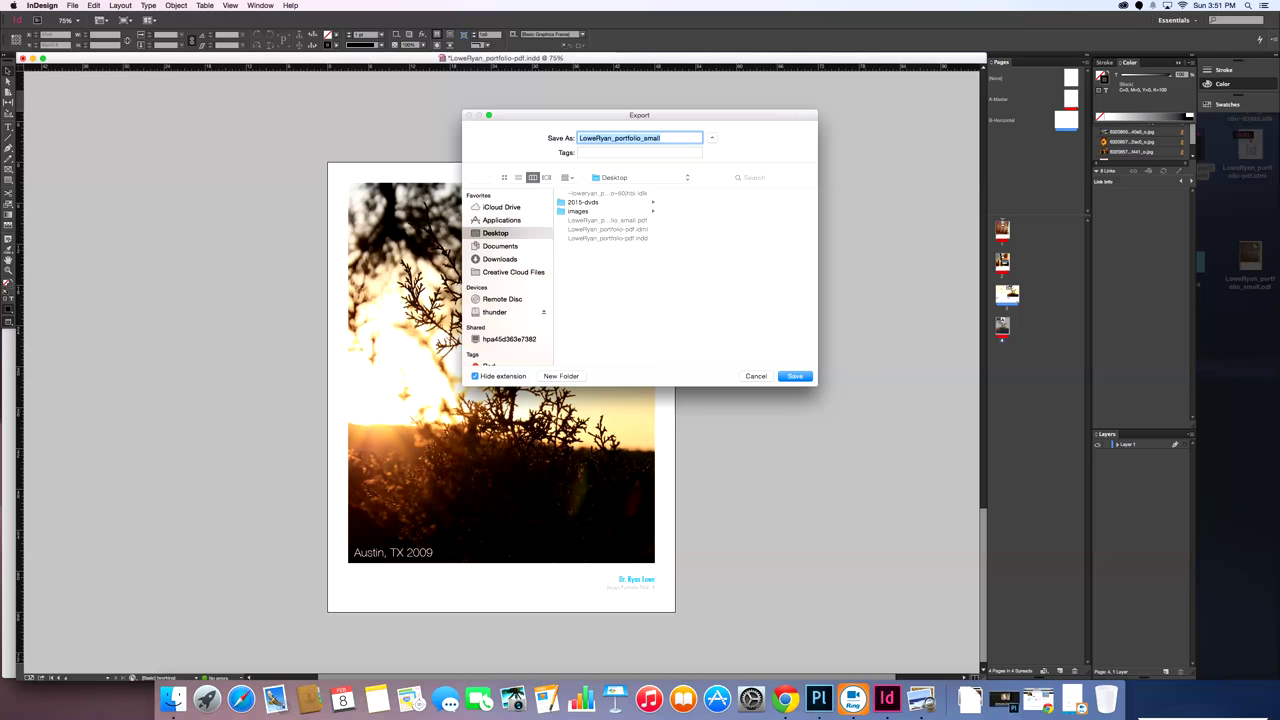
key(Right)
key(BackSpace)
key(BackSpace)
key(BackSpace)
key(BackSpace)
key(BackSpace)
text(high)
key(Return)
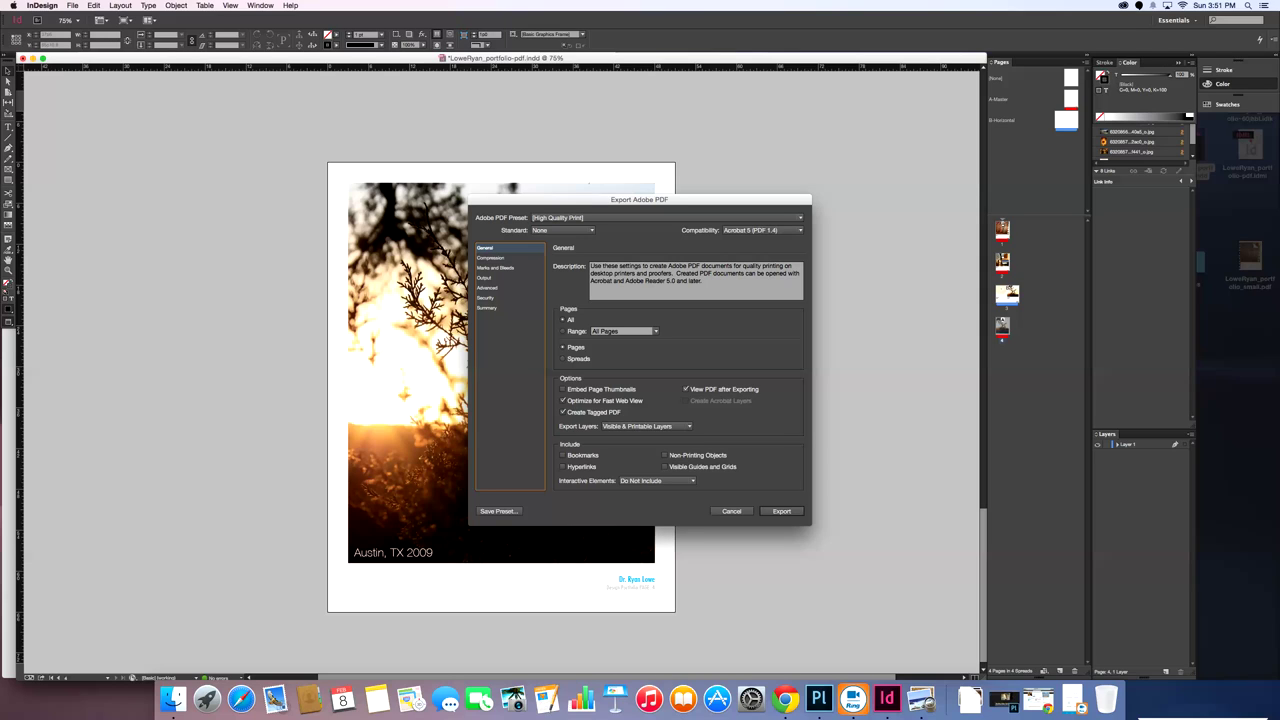
click(686, 389)
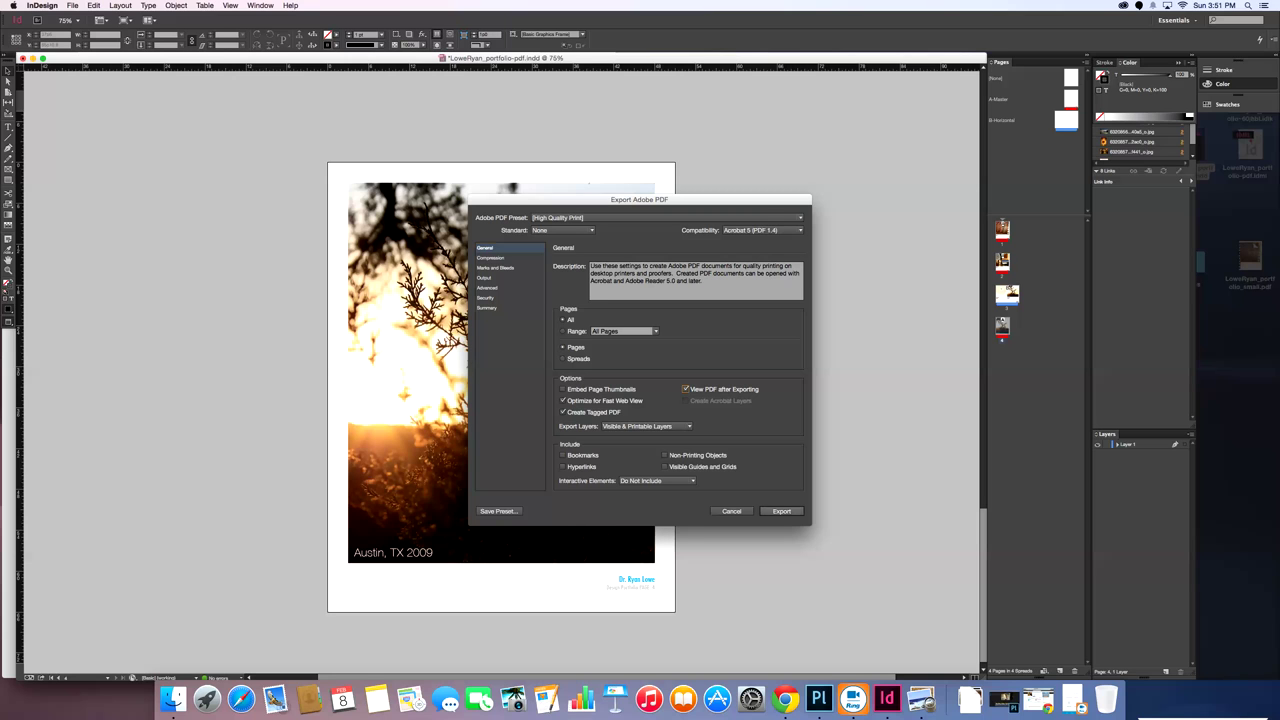
key(Return)
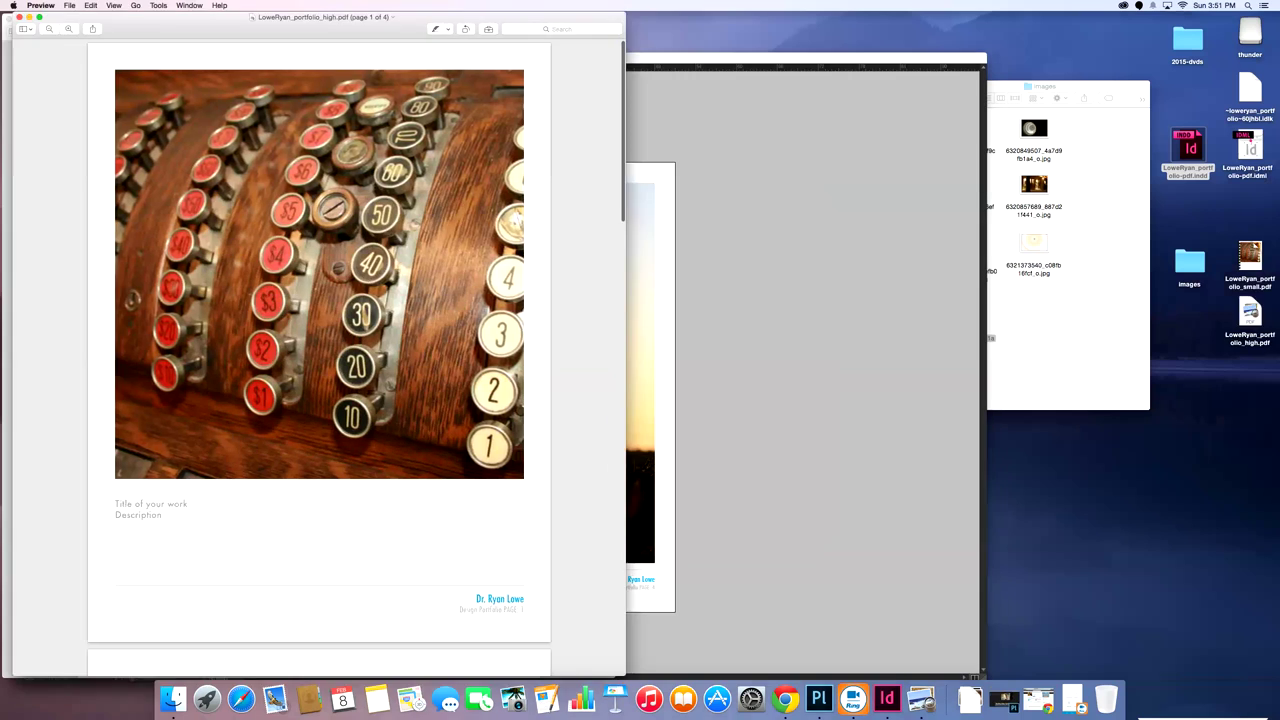
Arrange the high-quality and small PDF windows side by side in Preview and compare the image quality of their first pages.
drag(430, 17, 972, 17)
click(430, 19)
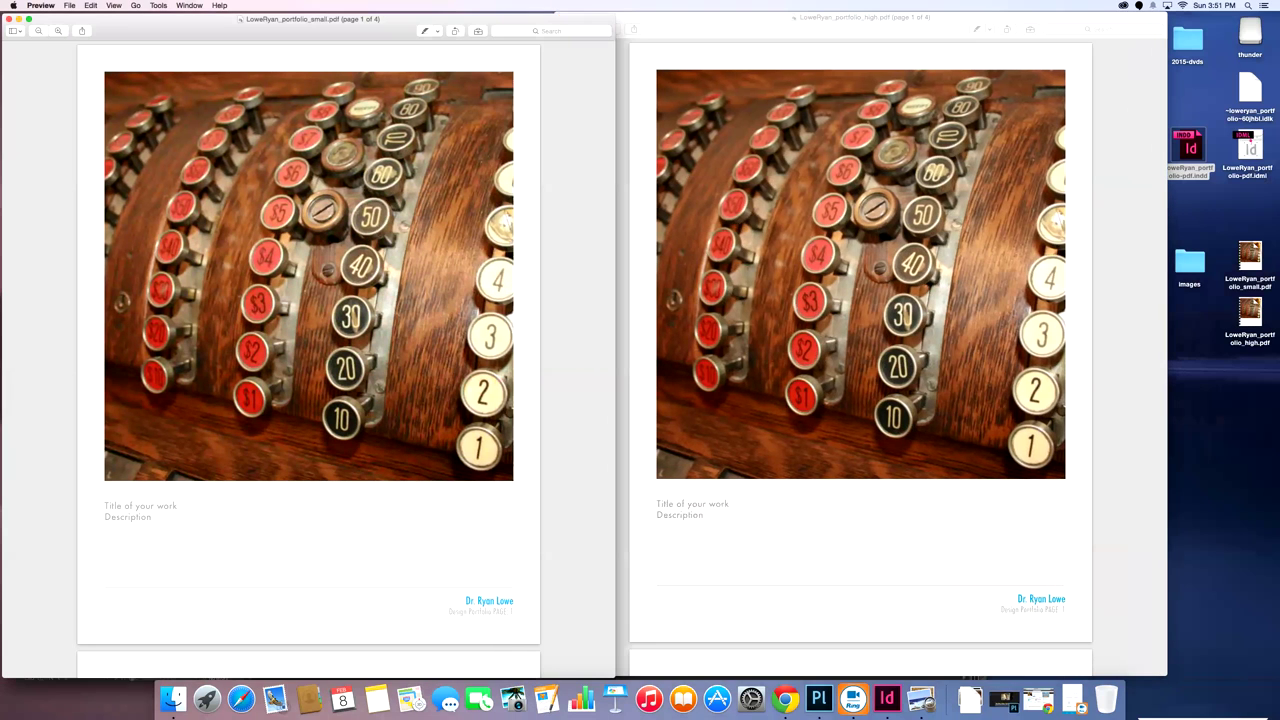
click(720, 18)
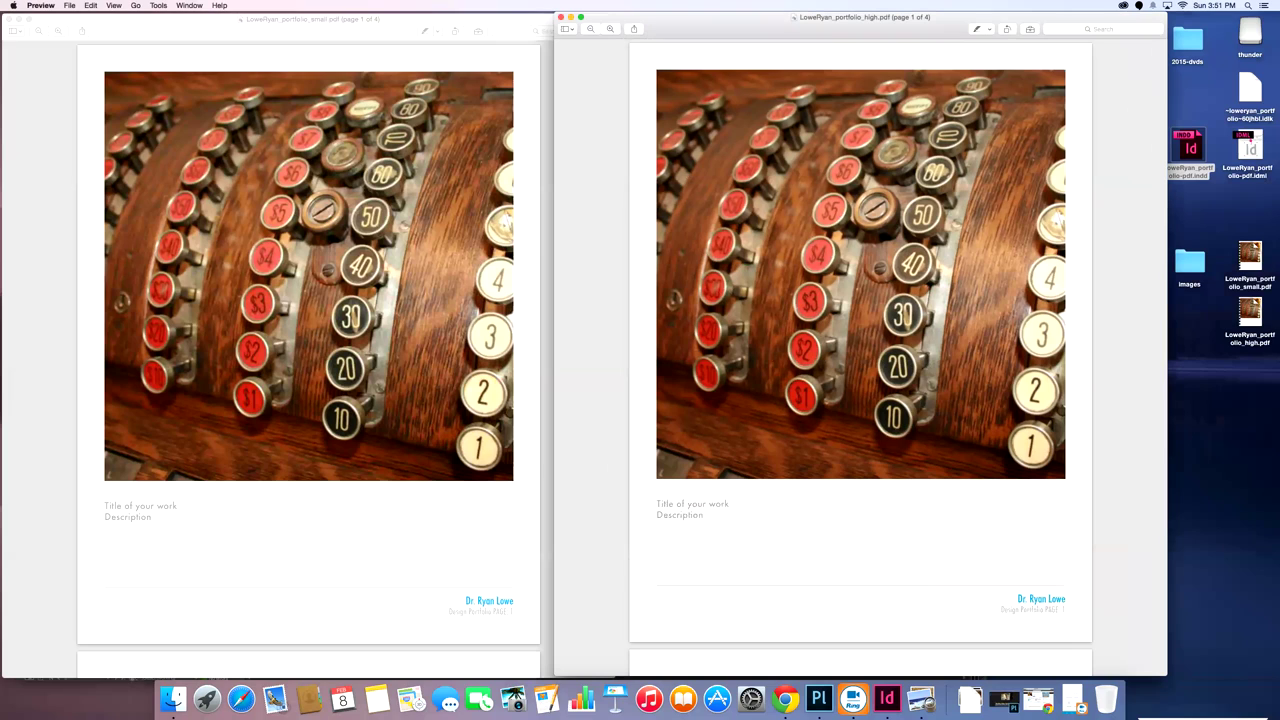
click(430, 19)
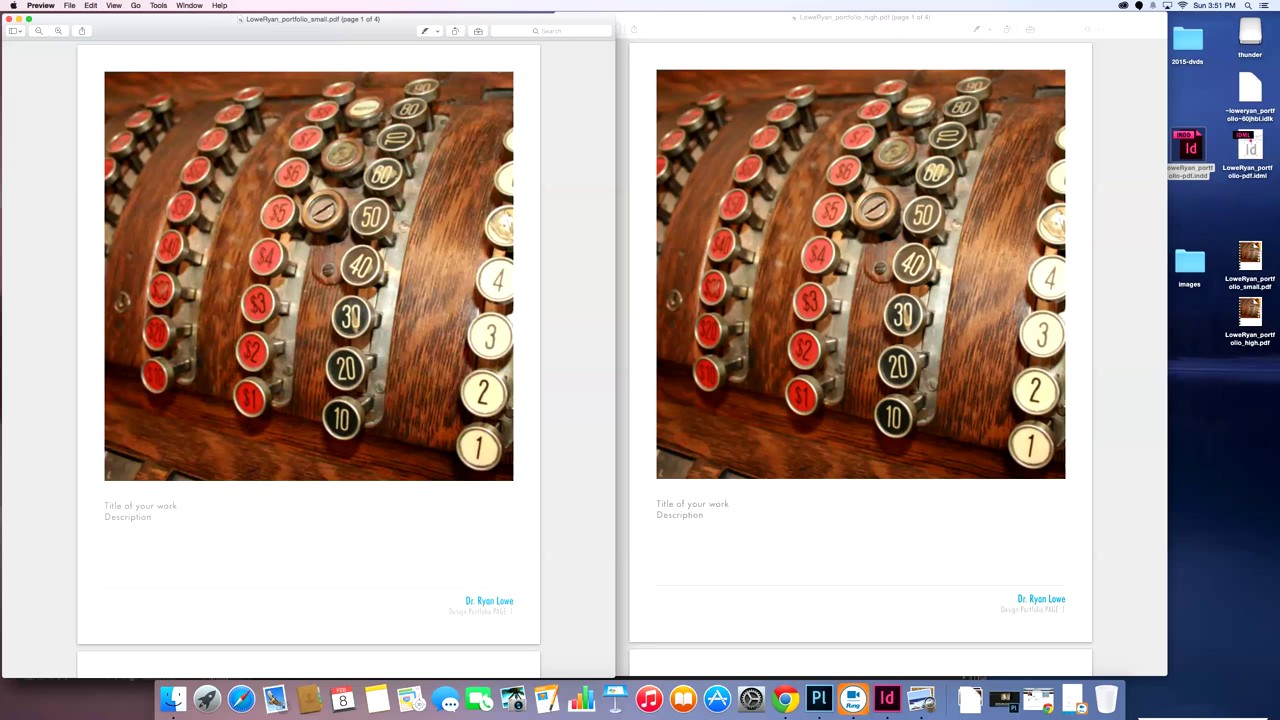
drag(220, 19, 220, 17)
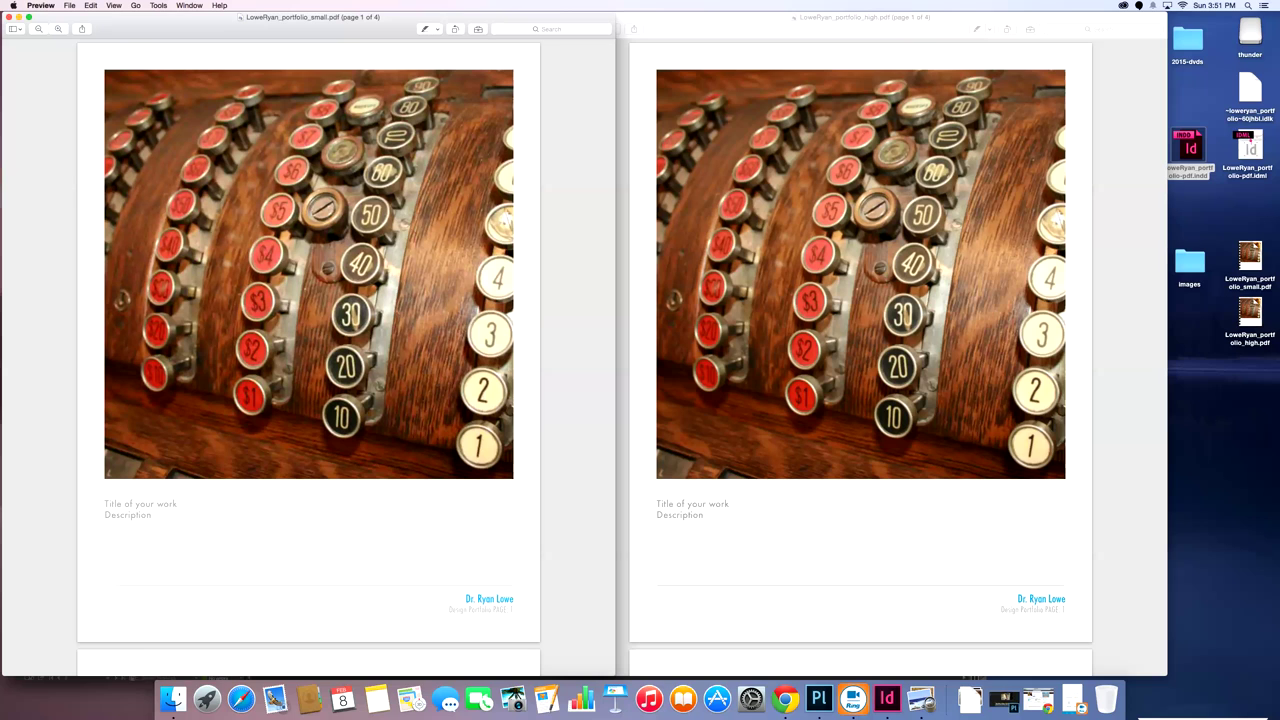
Switch to Finder and open the file information for both exported PDFs on the desktop.
drag(1217, 238, 1250, 346)
key(super+i)
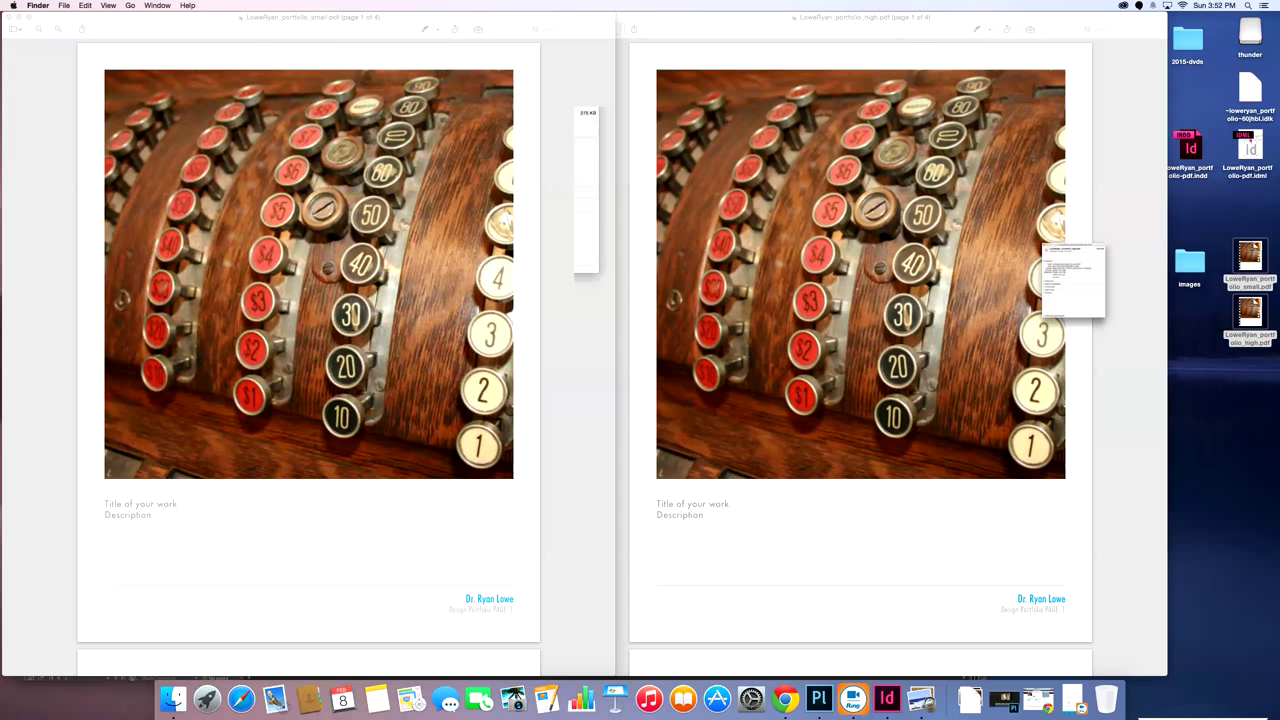
Place the two file information windows at opposite sides of the PDF previews and compare the file sizes of the small and high-quality versions.
drag(312, 21, 1154, 16)
drag(110, 22, 111, 17)
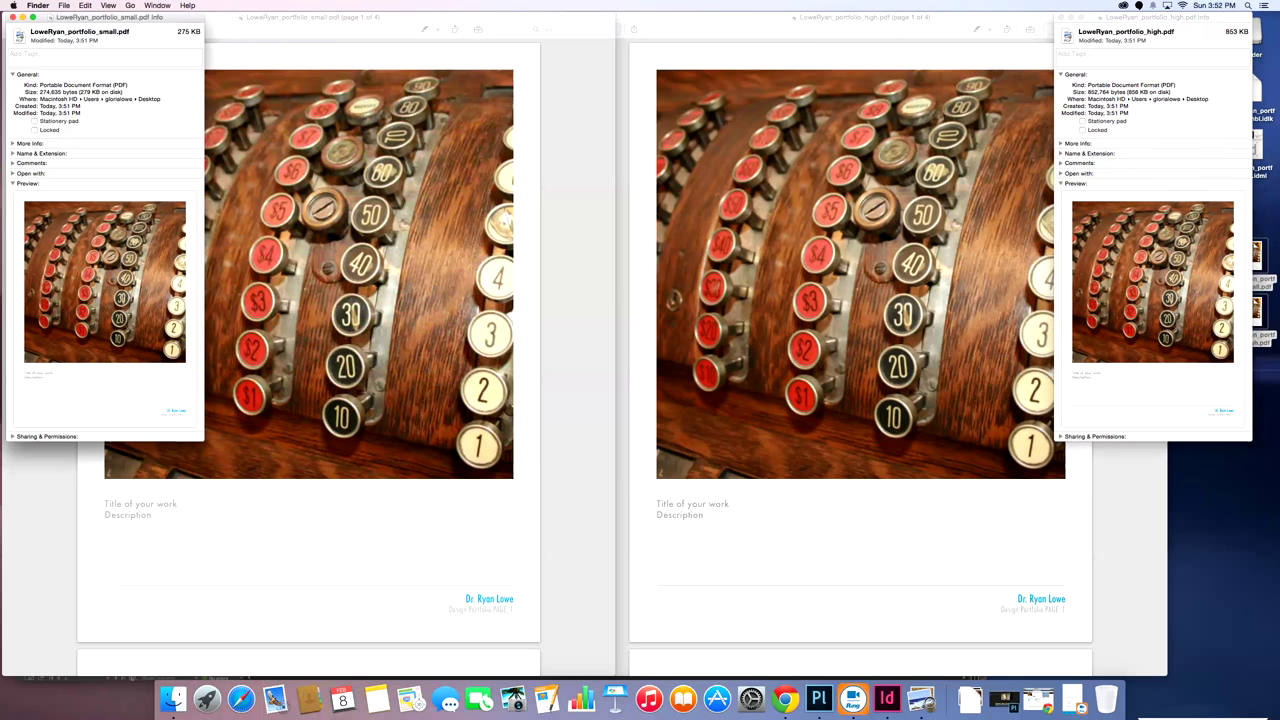
drag(178, 32, 191, 32)
double_click(1232, 32)
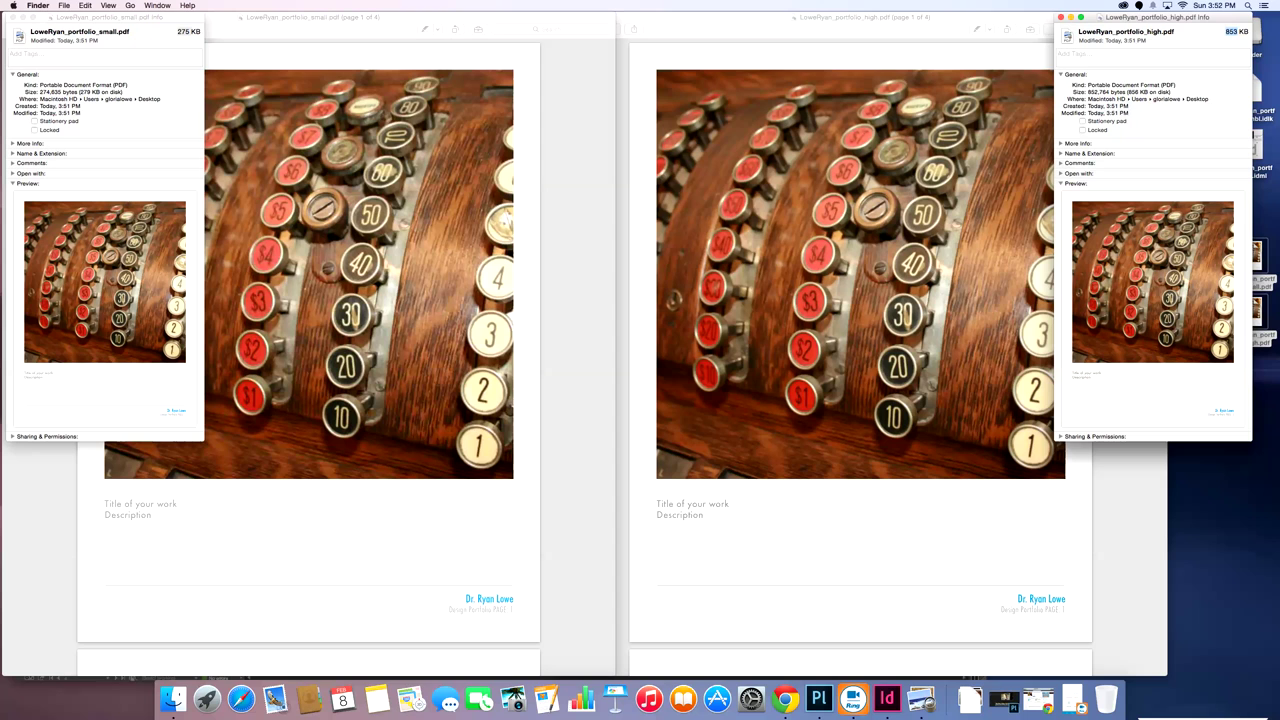
Examine the image quality of both PDFs side by side through page 4, bringing Preview forward and returning both documents to page 1.
scroll(308, 360, down, 10)
scroll(860, 360, down, 5)
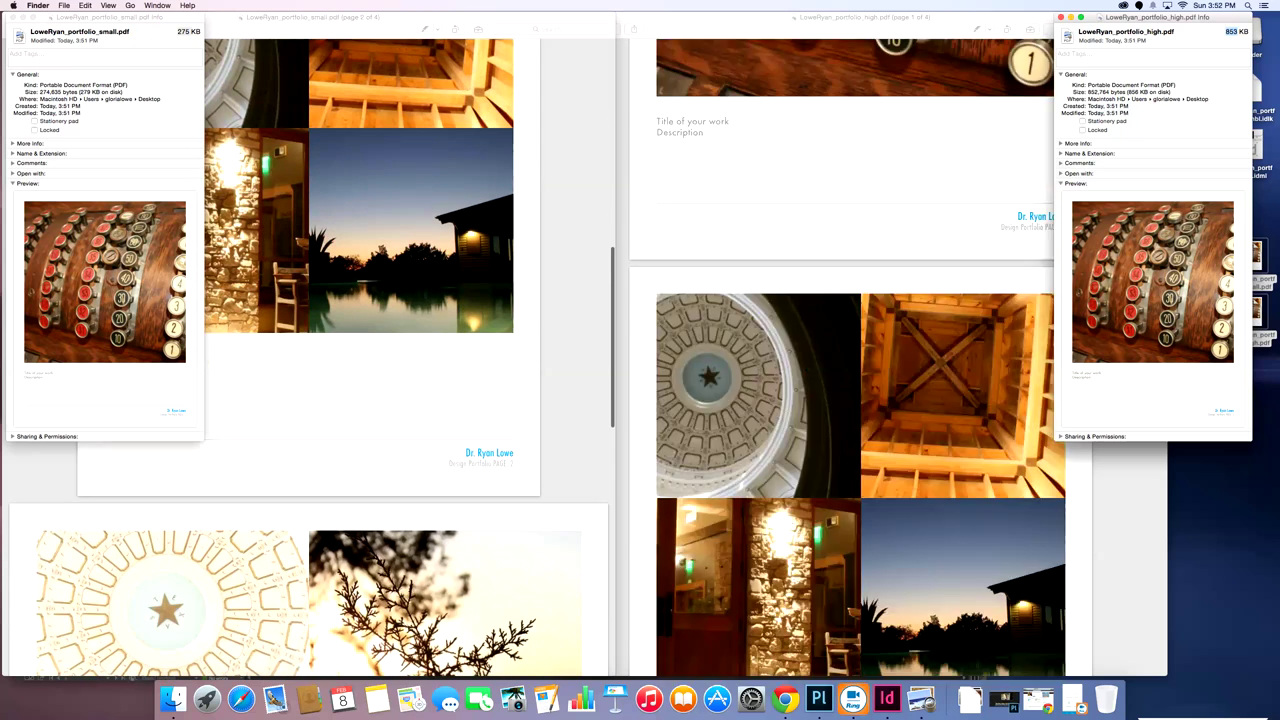
scroll(860, 360, down, 10)
scroll(308, 360, down, 8)
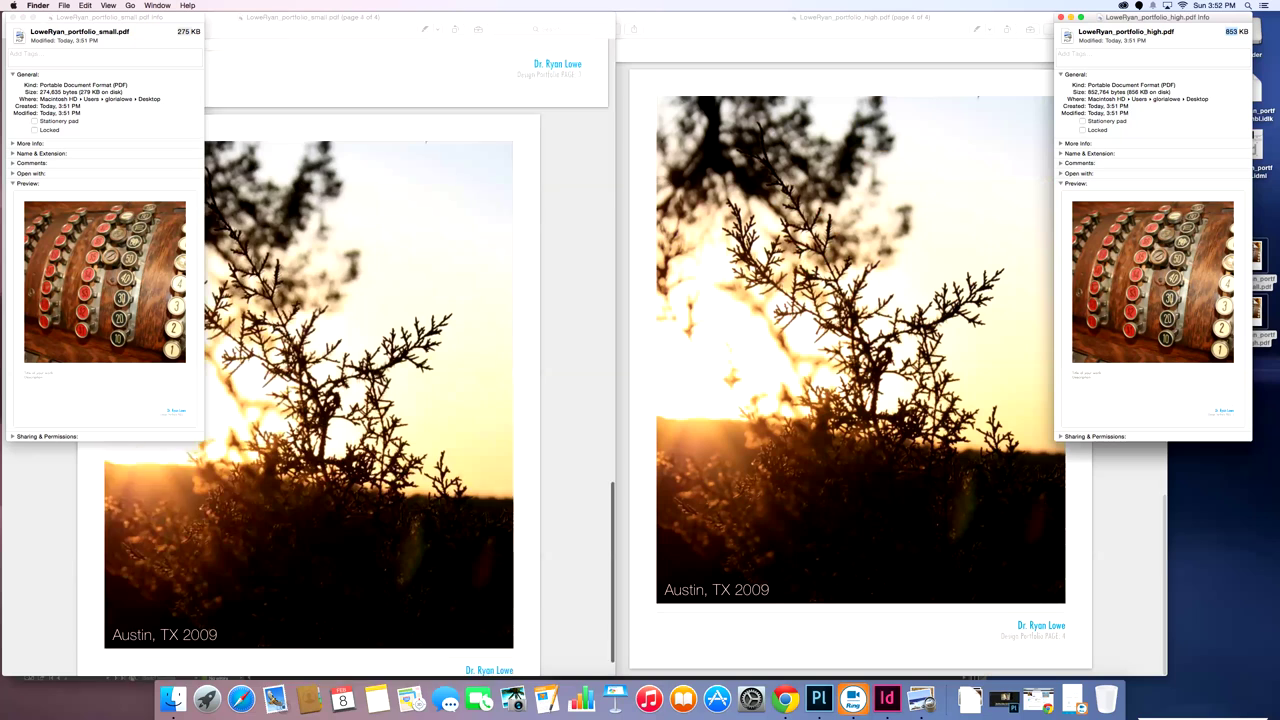
scroll(308, 360, down, 2)
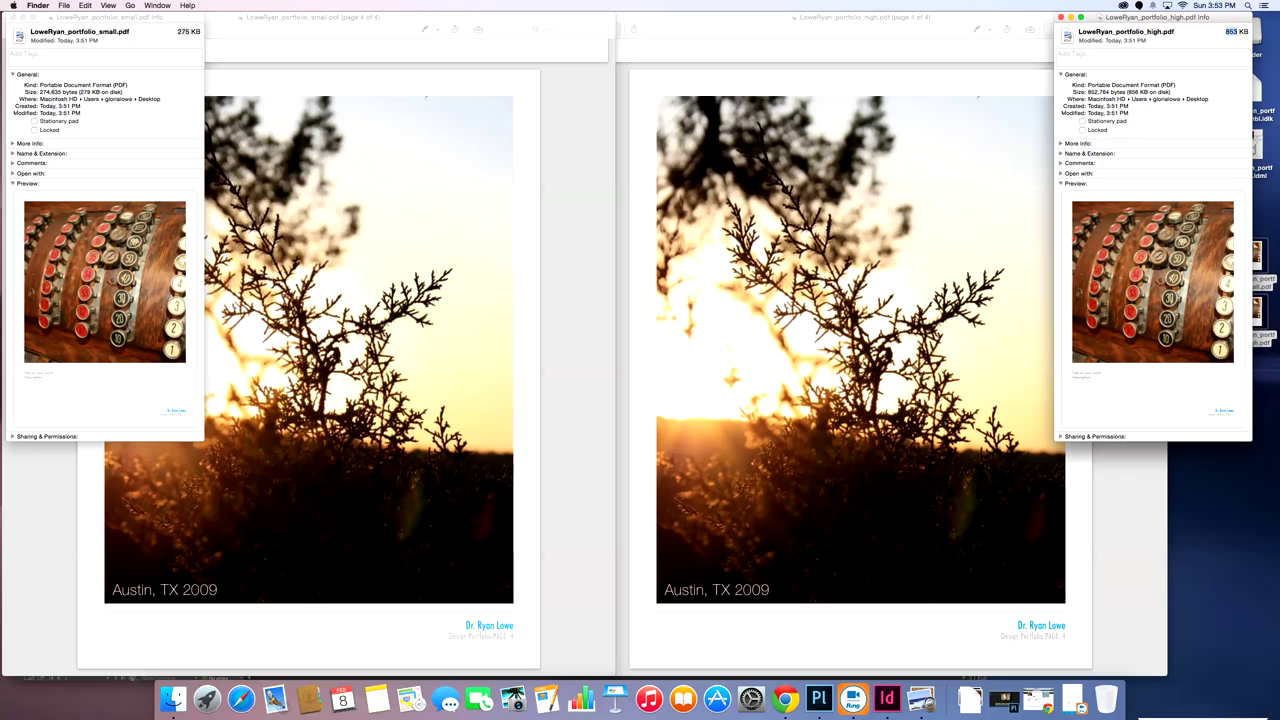
click(880, 340)
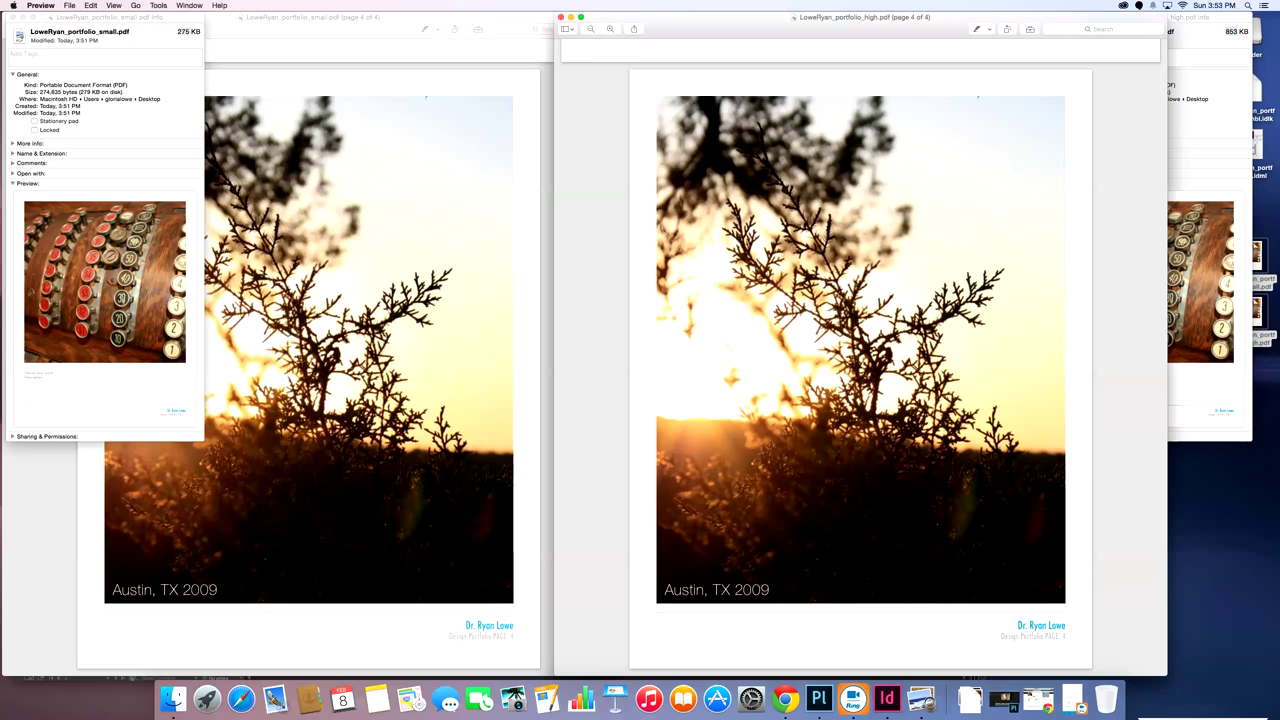
scroll(860, 350, up, 10)
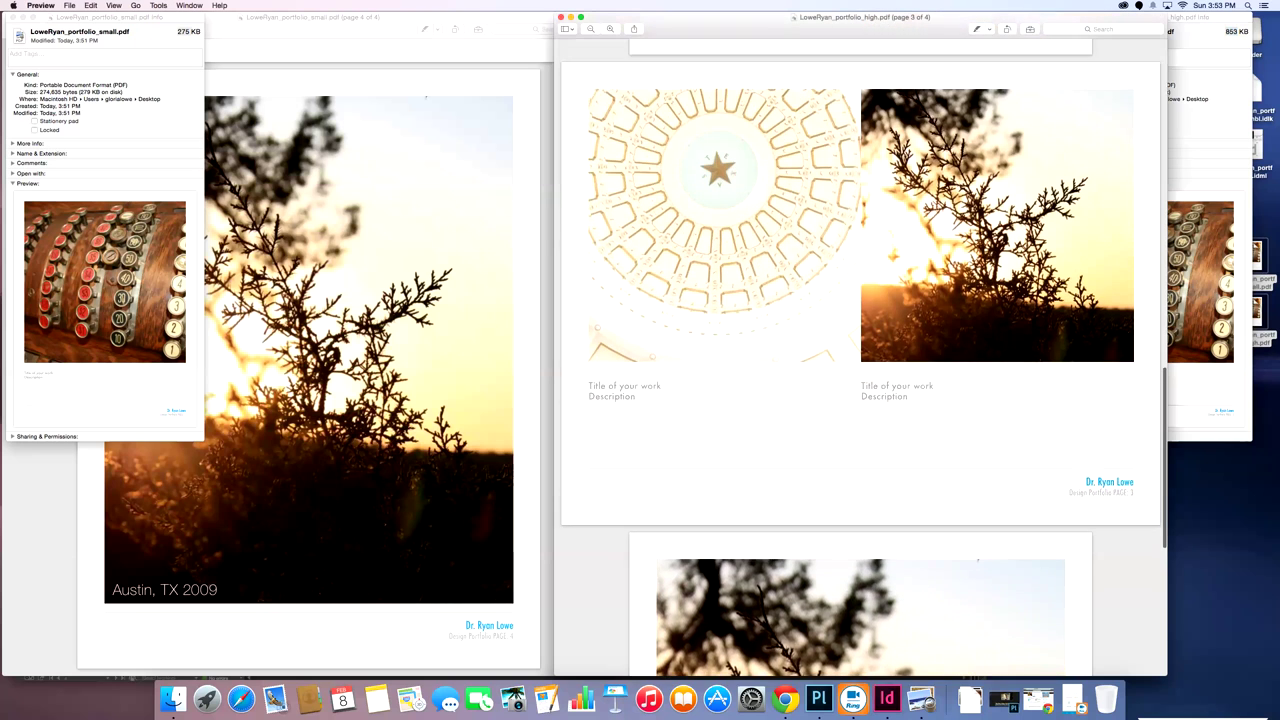
scroll(860, 350, up, 15)
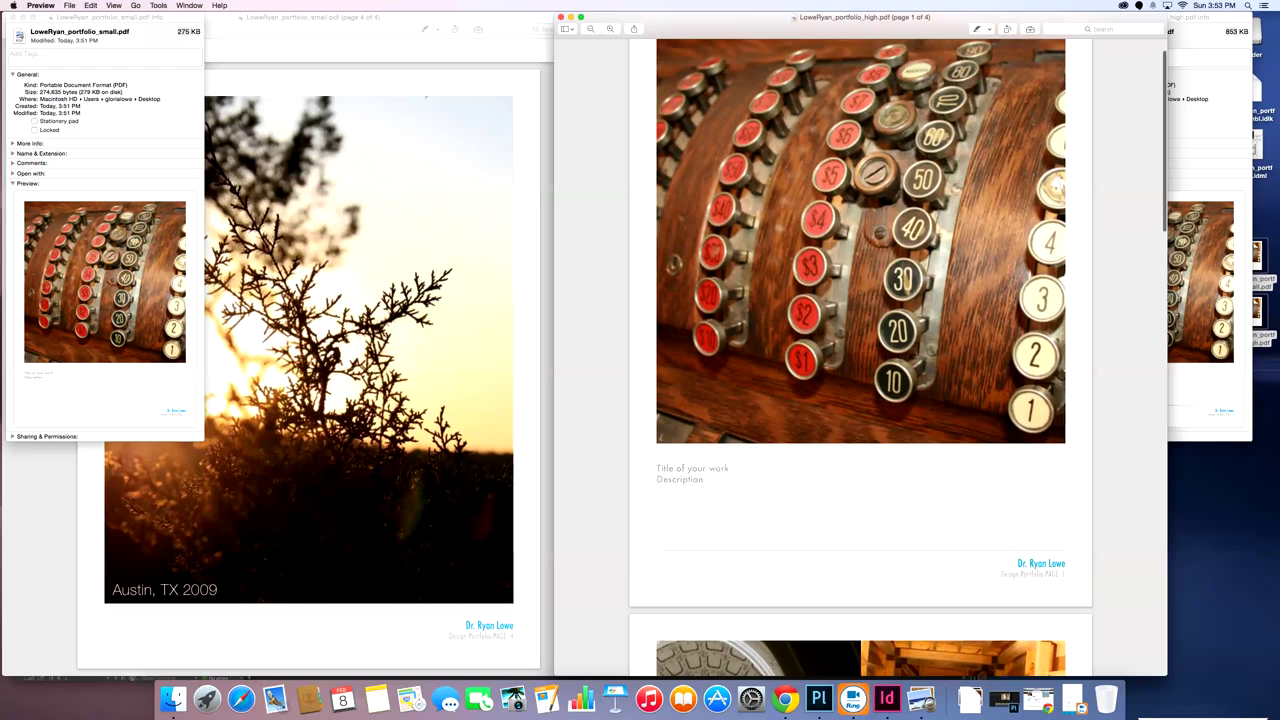
scroll(308, 350, up, 20)
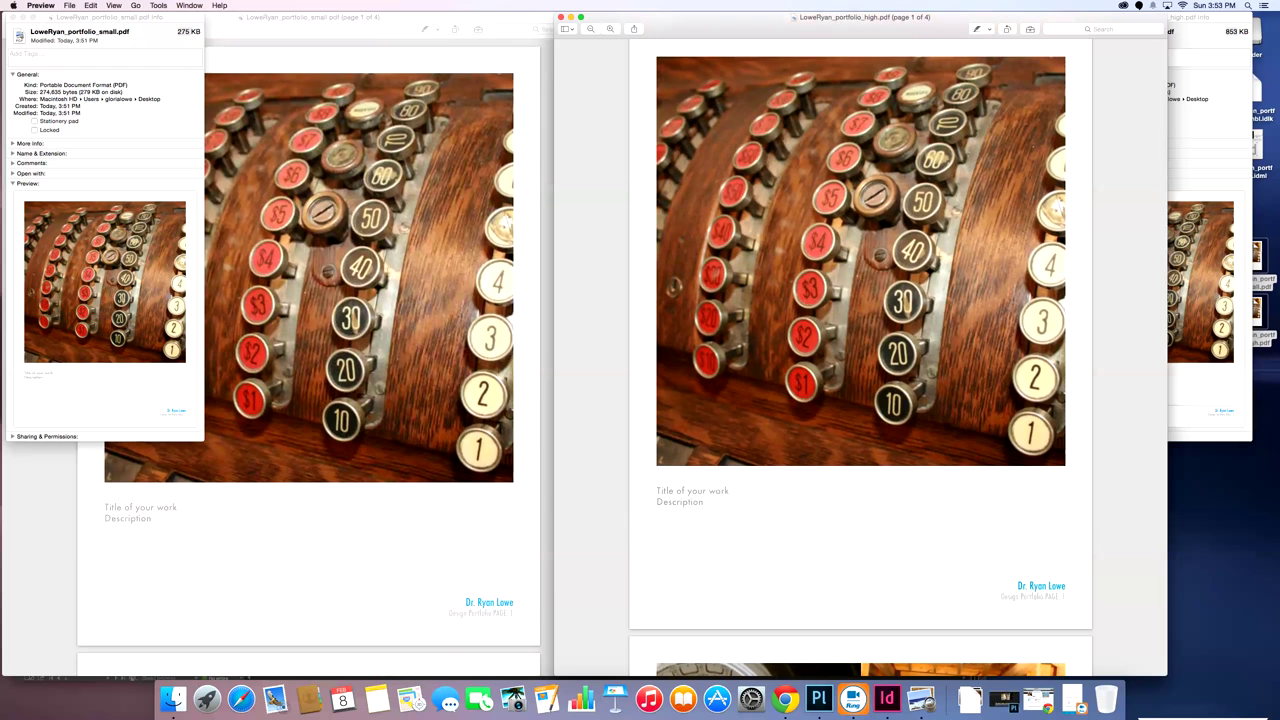